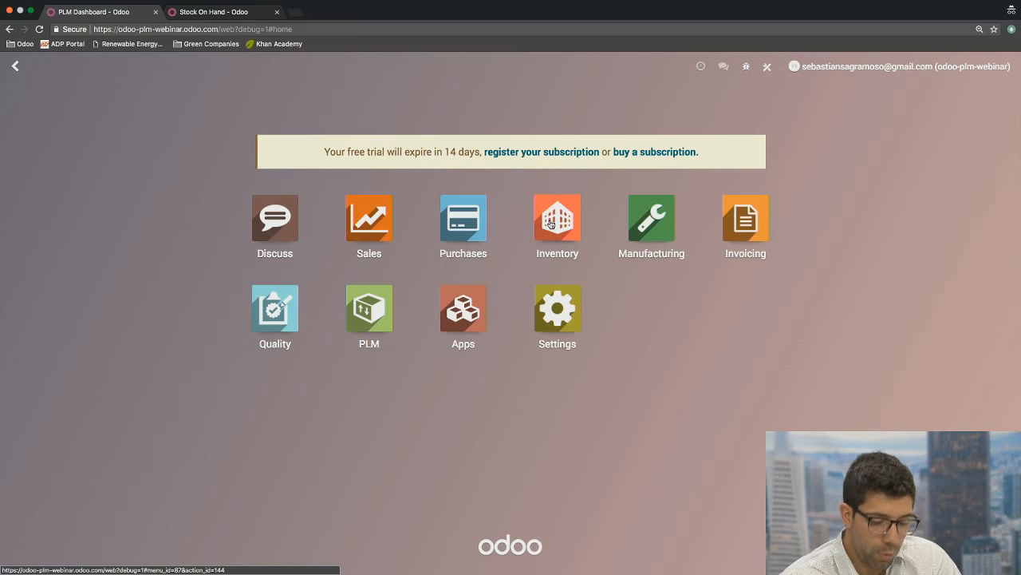
# Step: Review all delivery orders in Inventory without the Ready filter, and return to the Inventory overview
pyautogui.click(550, 224)
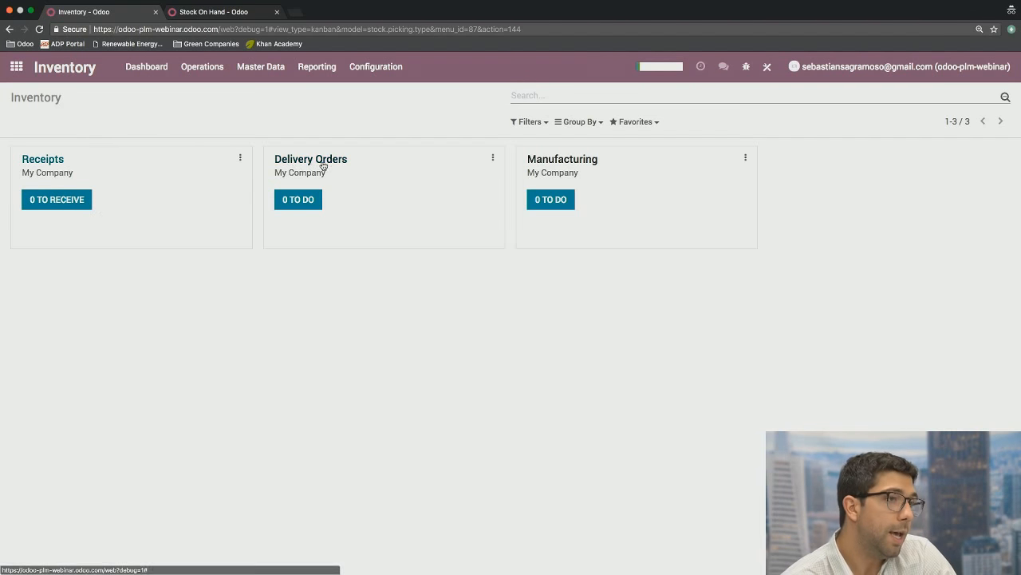
pyautogui.click(302, 208)
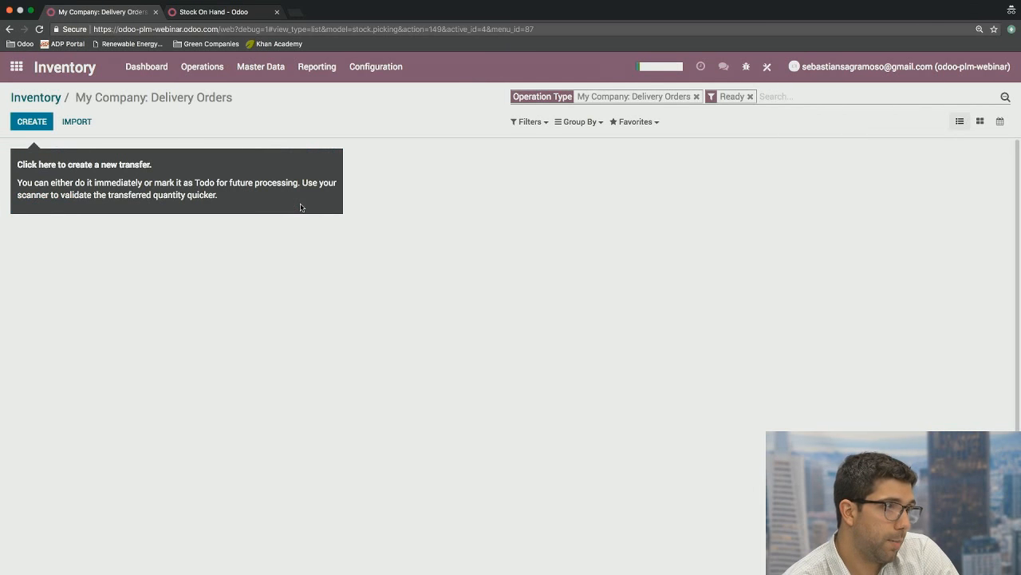
pyautogui.click(751, 97)
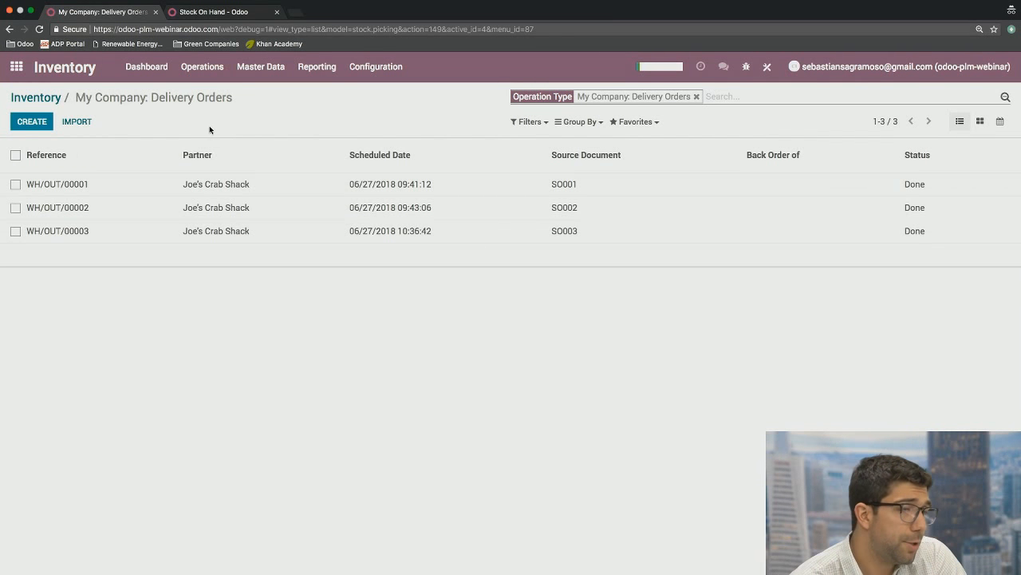
pyautogui.click(45, 99)
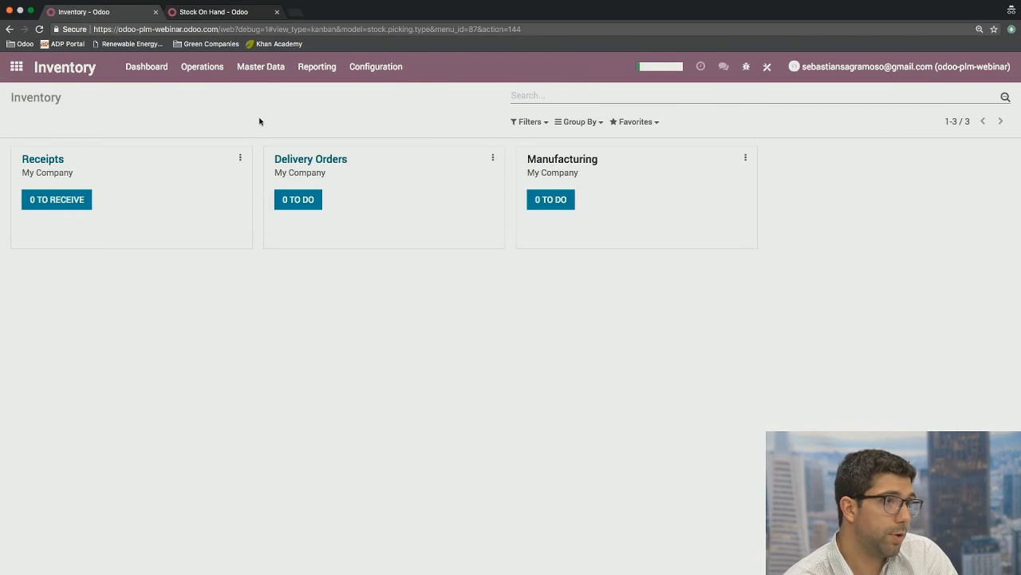
# Step: Open the Almonds product from the Inventory product list and examine its purchase vendors
pyautogui.click(251, 71)
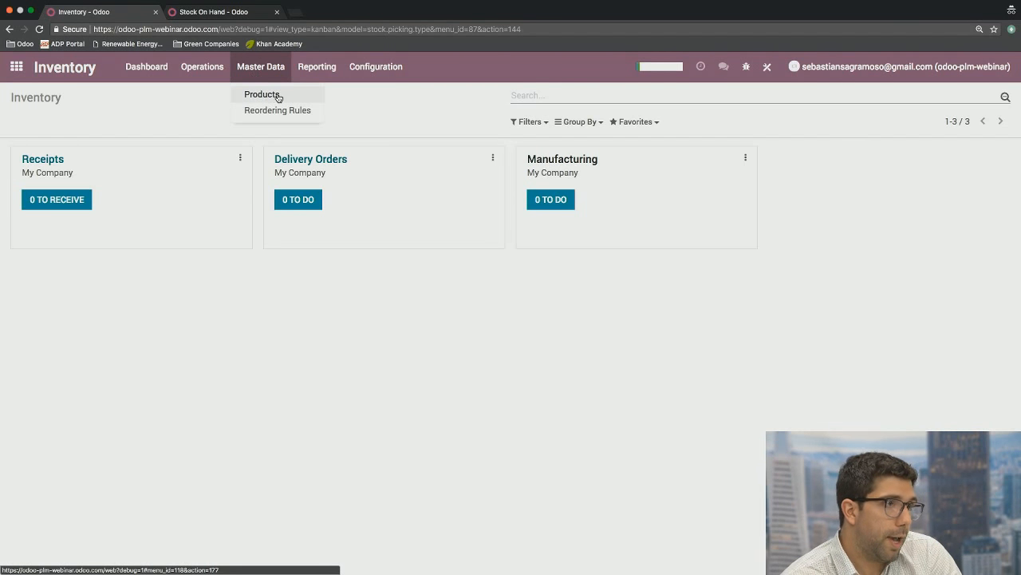
pyautogui.click(270, 98)
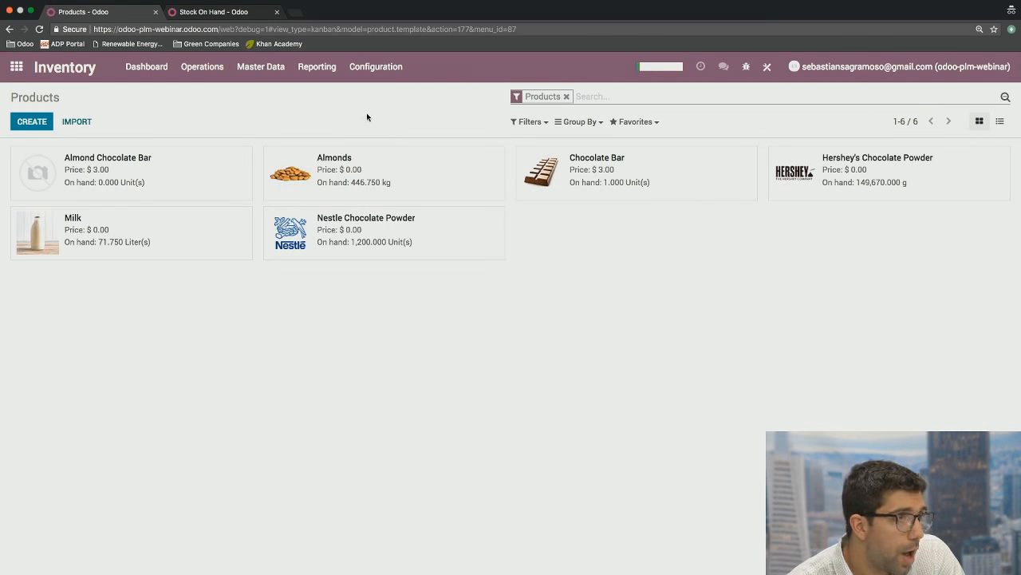
pyautogui.click(348, 184)
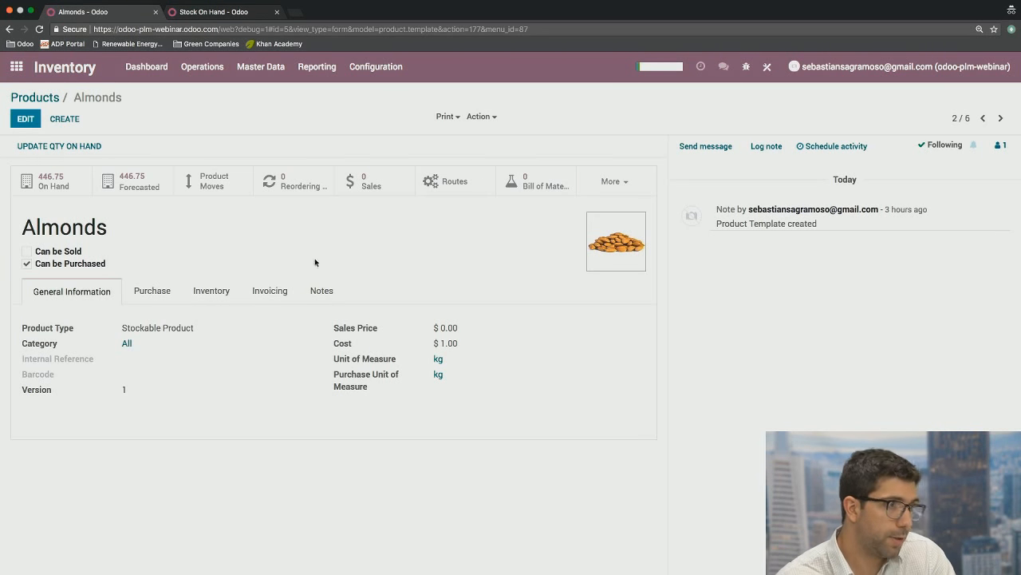
pyautogui.click(145, 297)
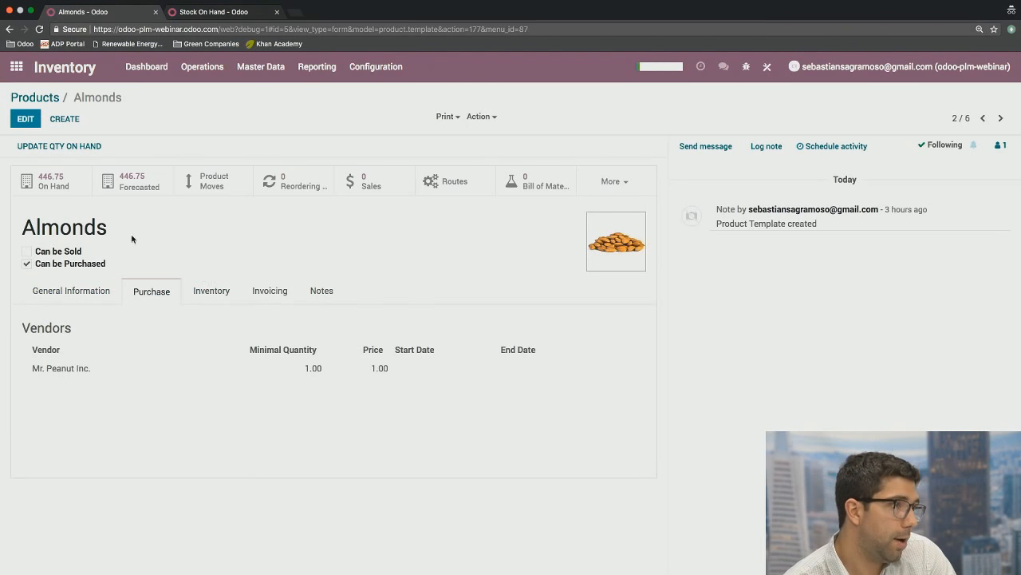
pyautogui.moveTo(97, 375)
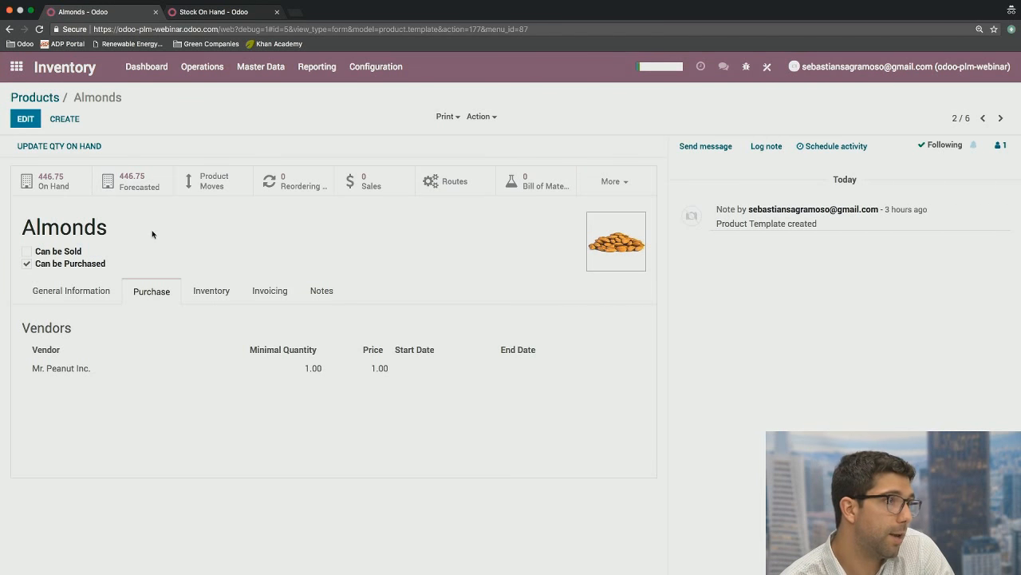
# Step: Go to the Chocolate Bar product and examine its sales, inventory route and invoicing settings and its additional linked records
pyautogui.click(1001, 119)
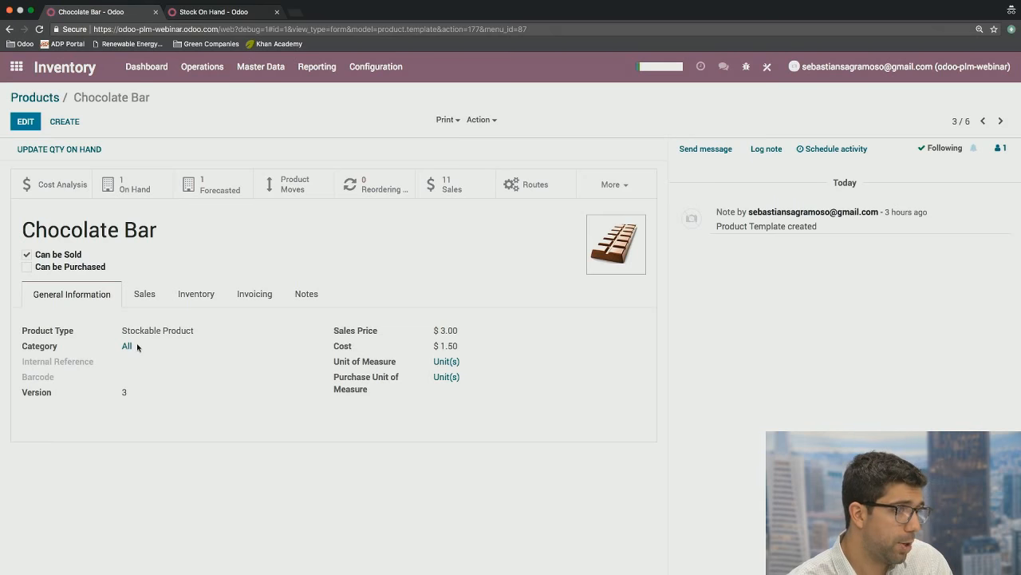
pyautogui.click(145, 295)
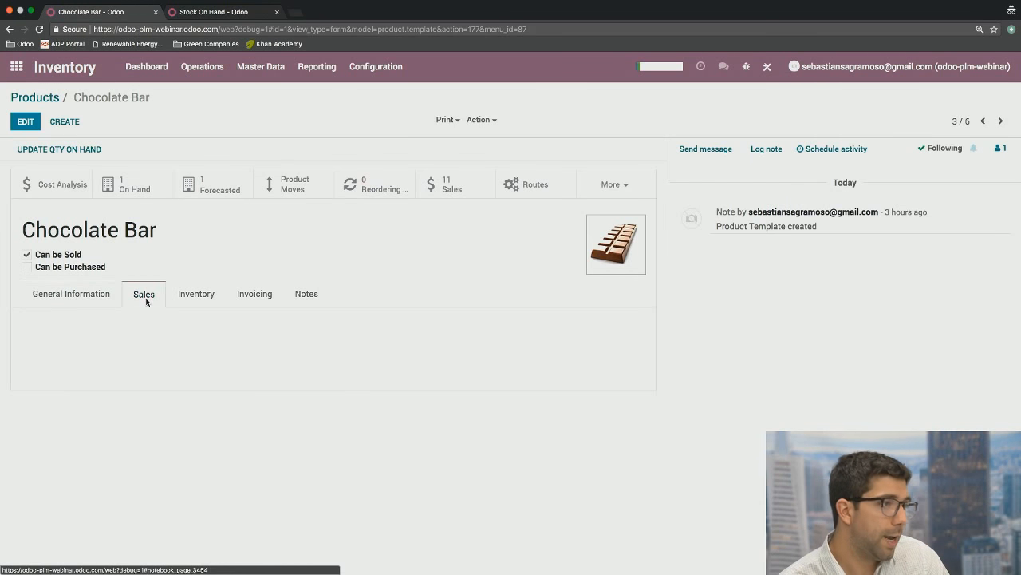
pyautogui.click(194, 293)
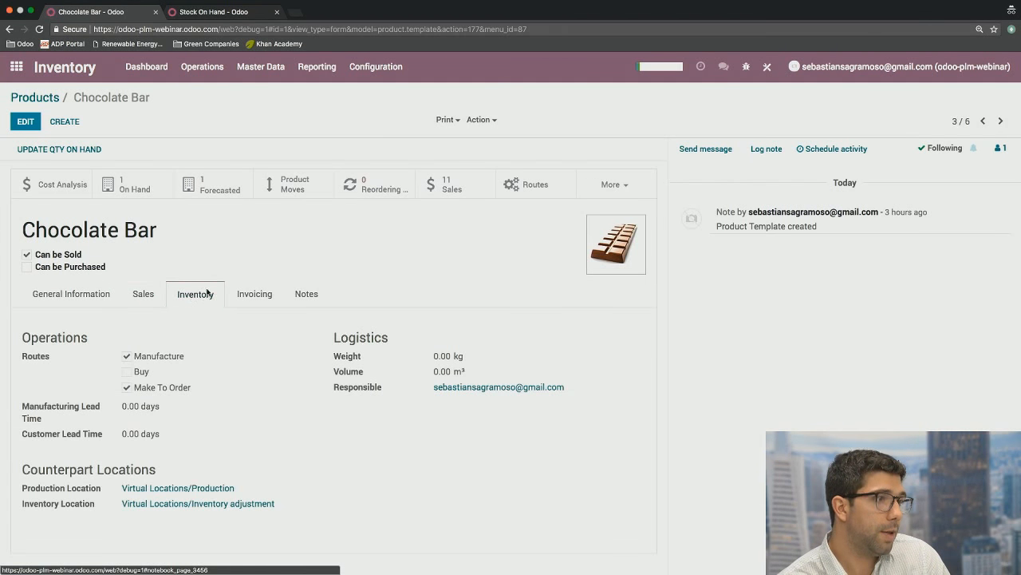
pyautogui.click(242, 295)
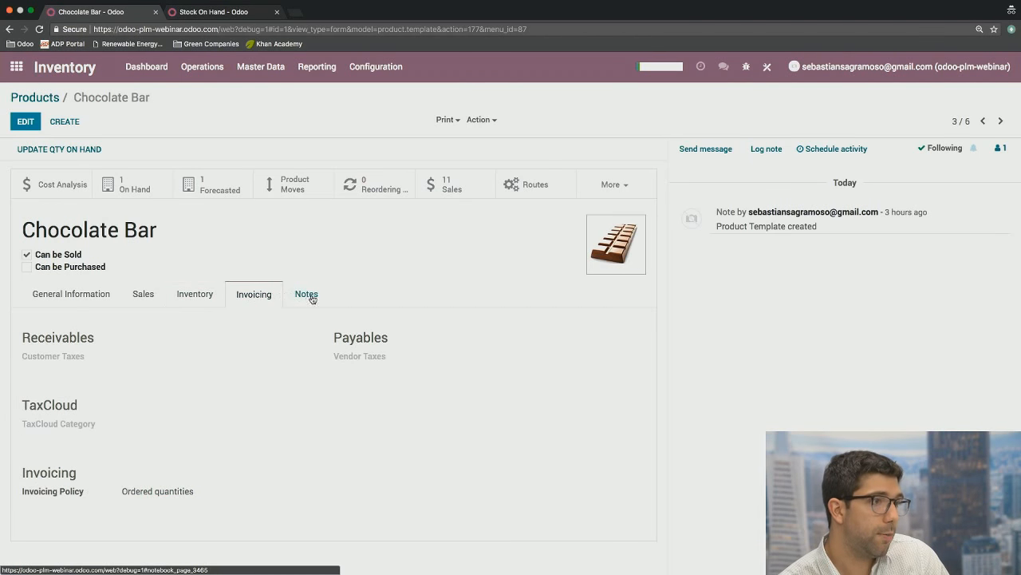
pyautogui.click(196, 297)
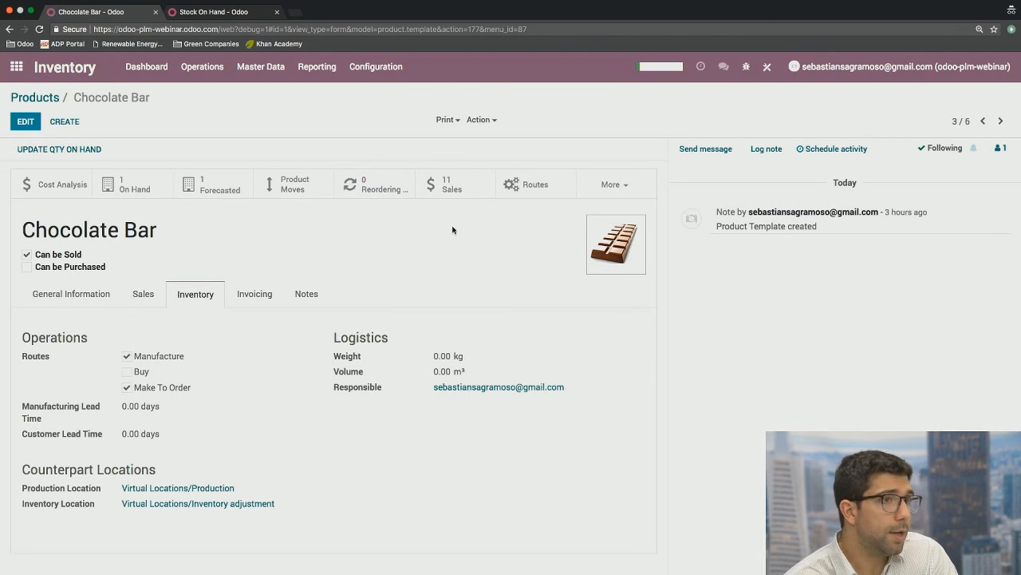
pyautogui.click(615, 184)
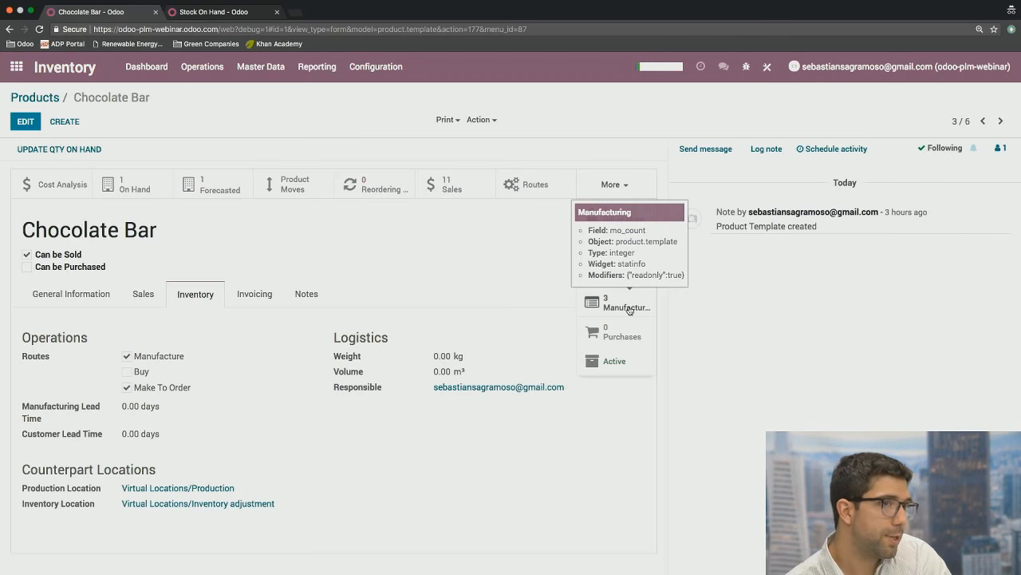
pyautogui.click(561, 302)
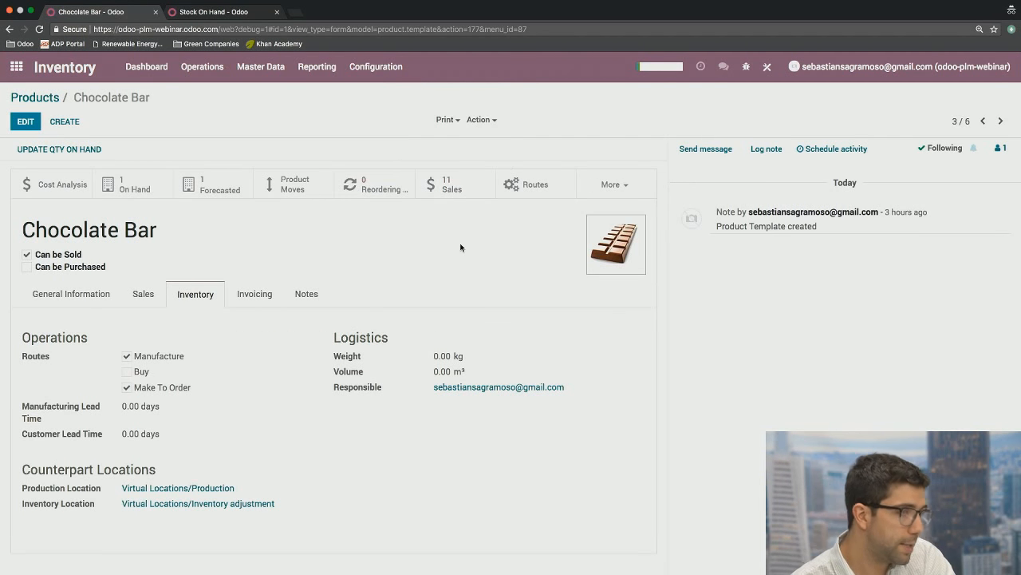
# Step: Review the Chocolate Bar's sales order lines and their custom filter fields, and return to the product list
pyautogui.click(457, 188)
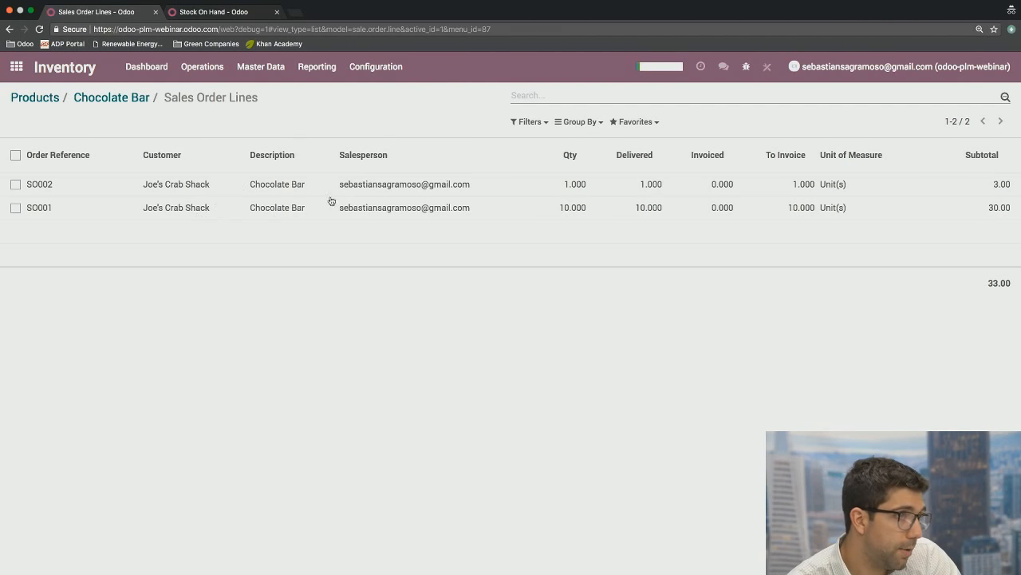
pyautogui.click(536, 122)
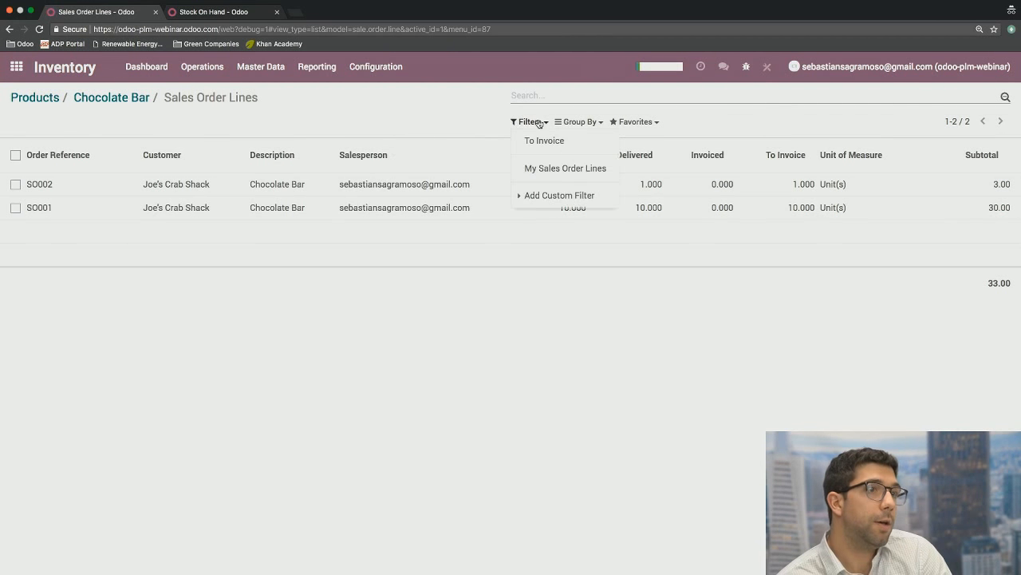
pyautogui.click(563, 197)
pyautogui.click(561, 211)
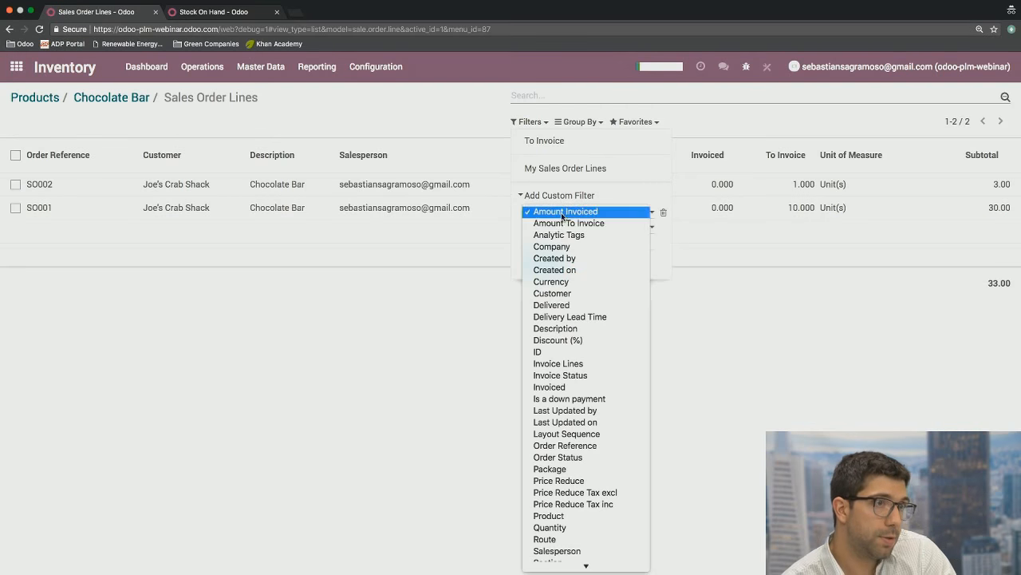
pyautogui.click(426, 112)
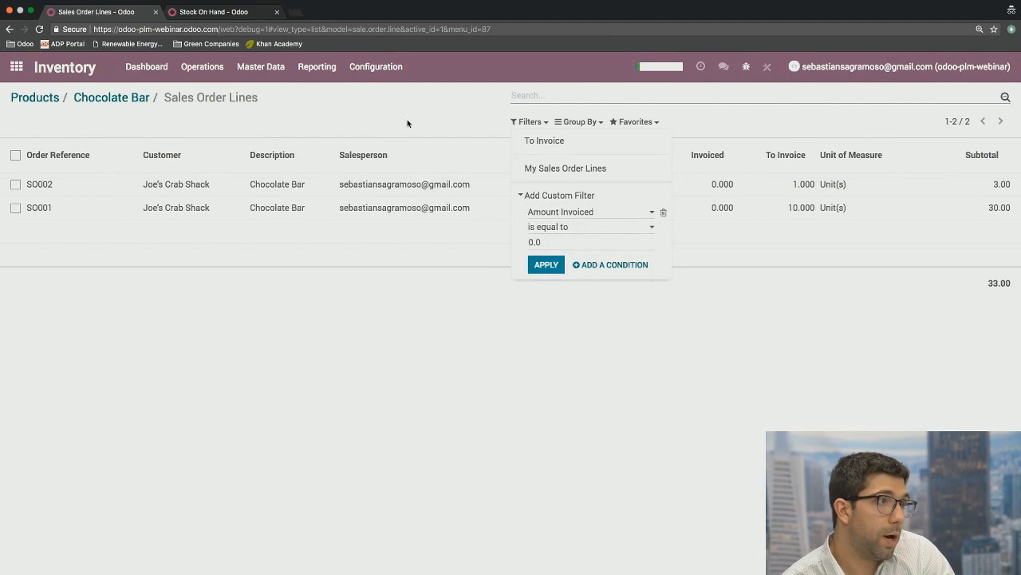
pyautogui.click(109, 105)
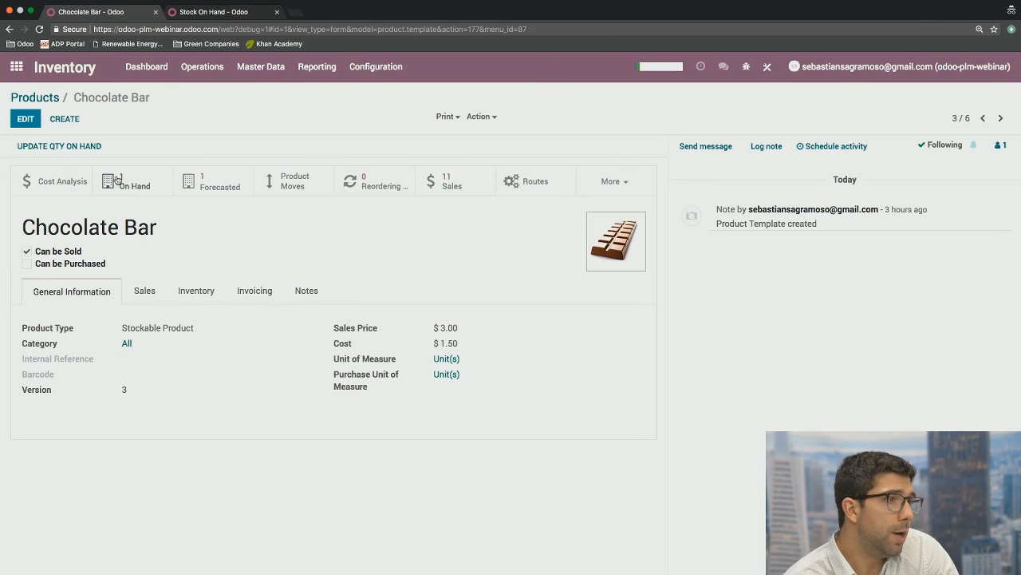
pyautogui.moveTo(136, 193)
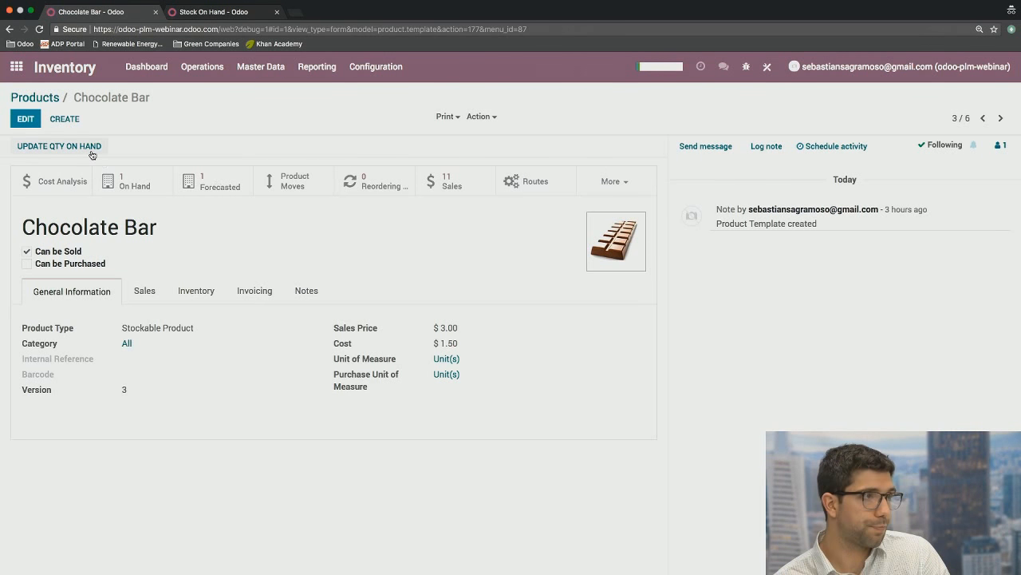
pyautogui.click(51, 99)
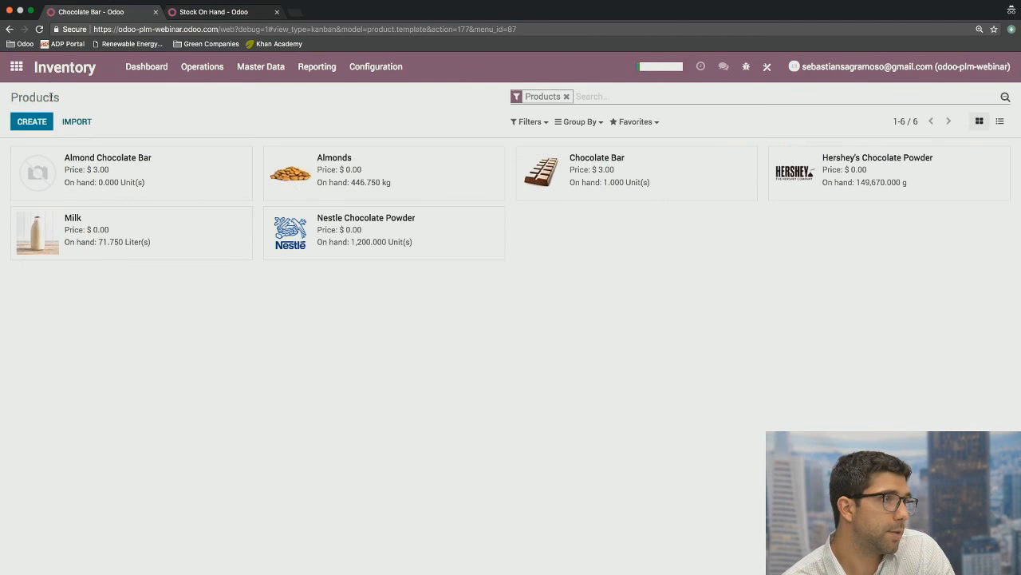
# Step: Switch to the Manufacturing app and view the Mixing Station's Overall Equipment Effectiveness report
pyautogui.click(16, 68)
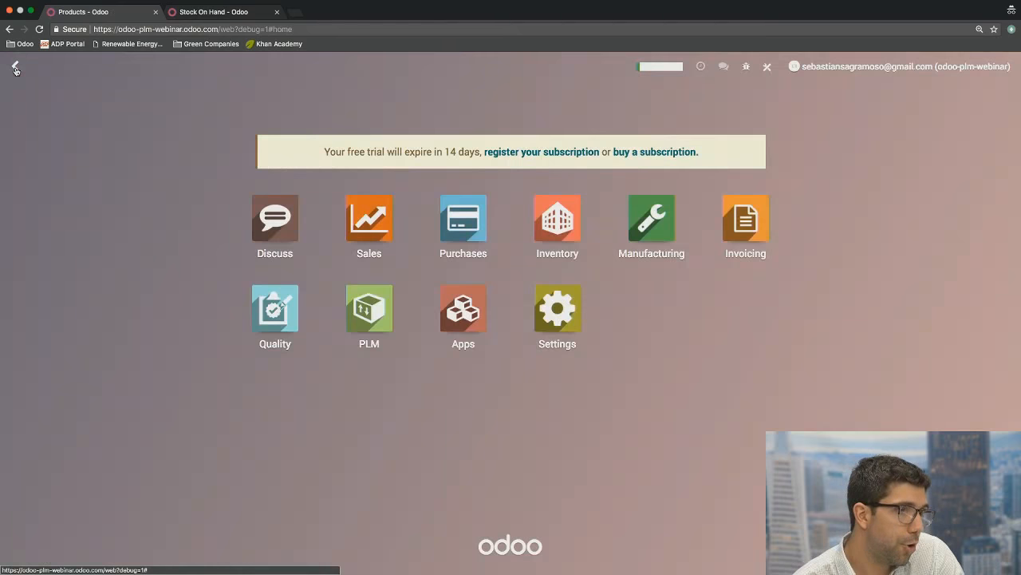
pyautogui.click(646, 227)
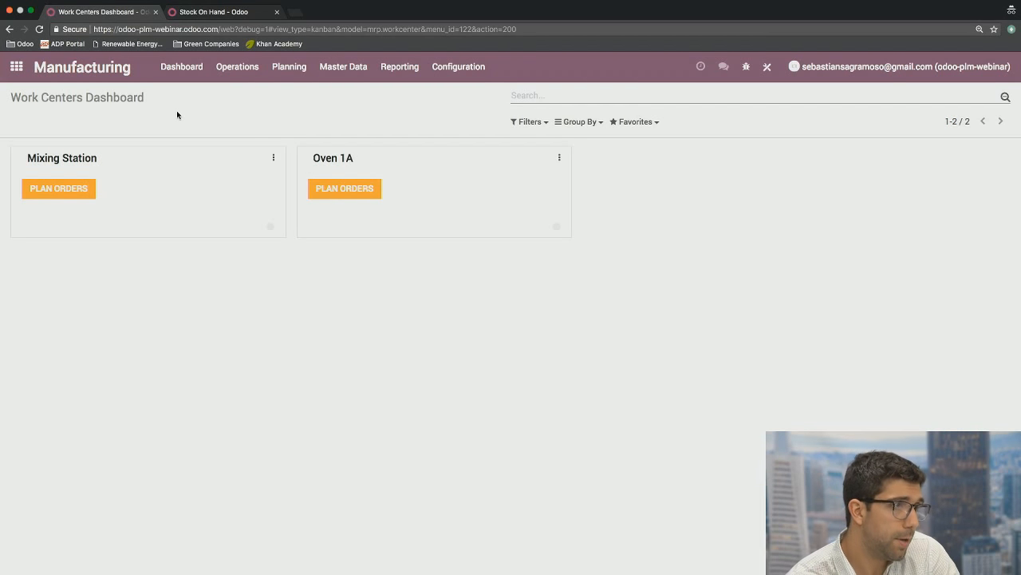
pyautogui.click(274, 158)
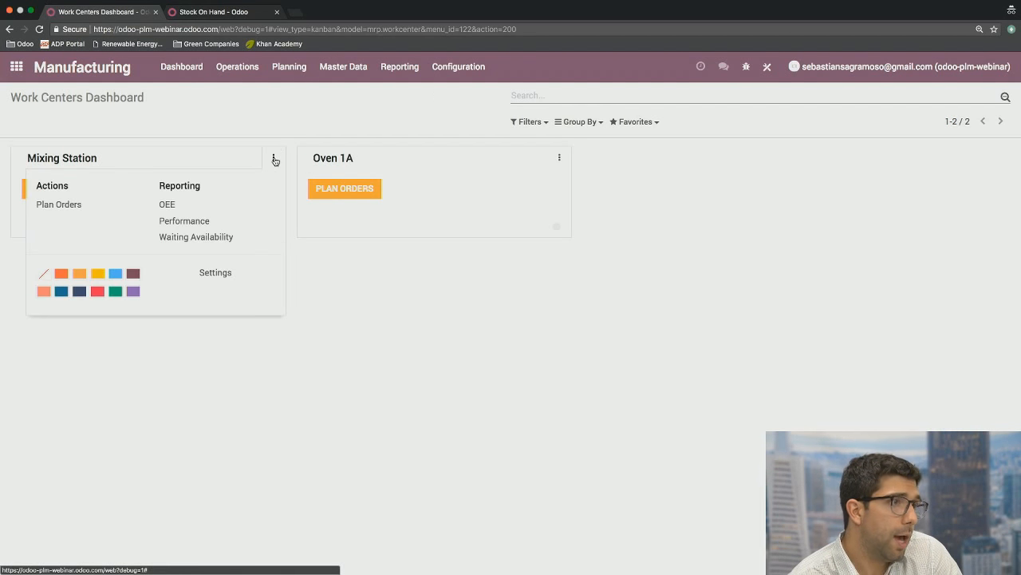
pyautogui.click(188, 209)
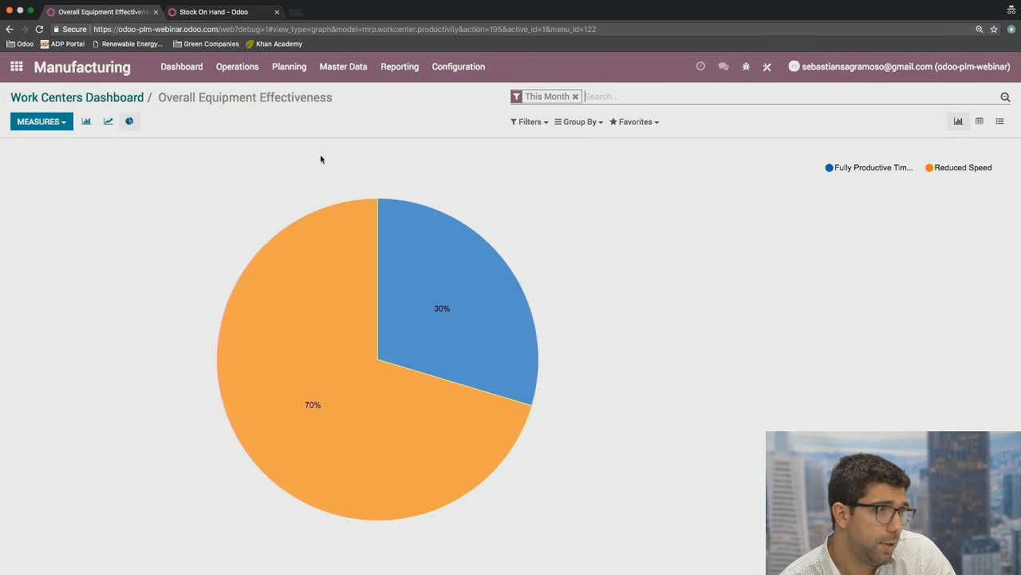
pyautogui.click(118, 97)
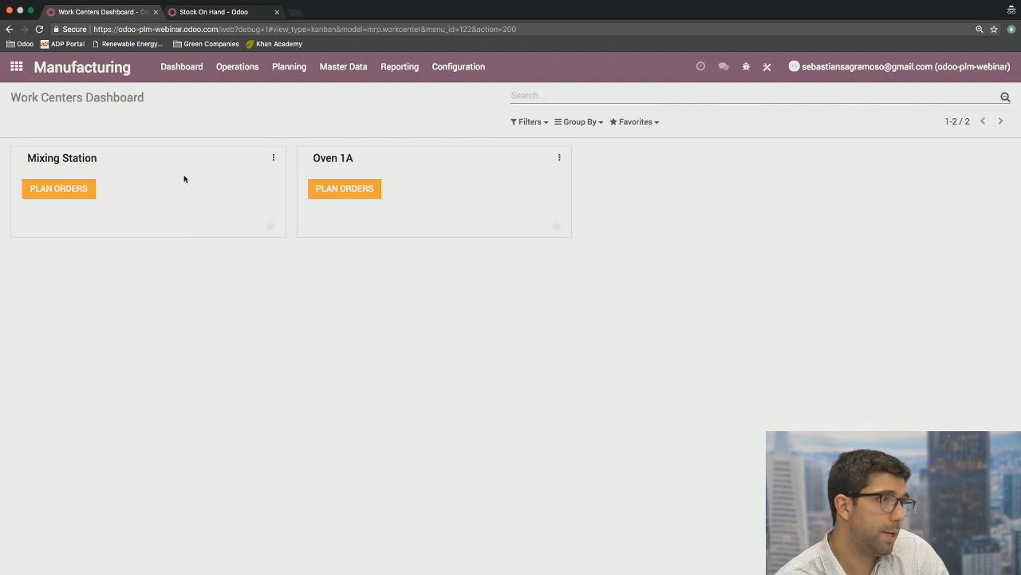
# Step: Review the Mixing Station work center's efficiency, capacity, production time and costing settings, save the form and return to the dashboard
pyautogui.click(274, 158)
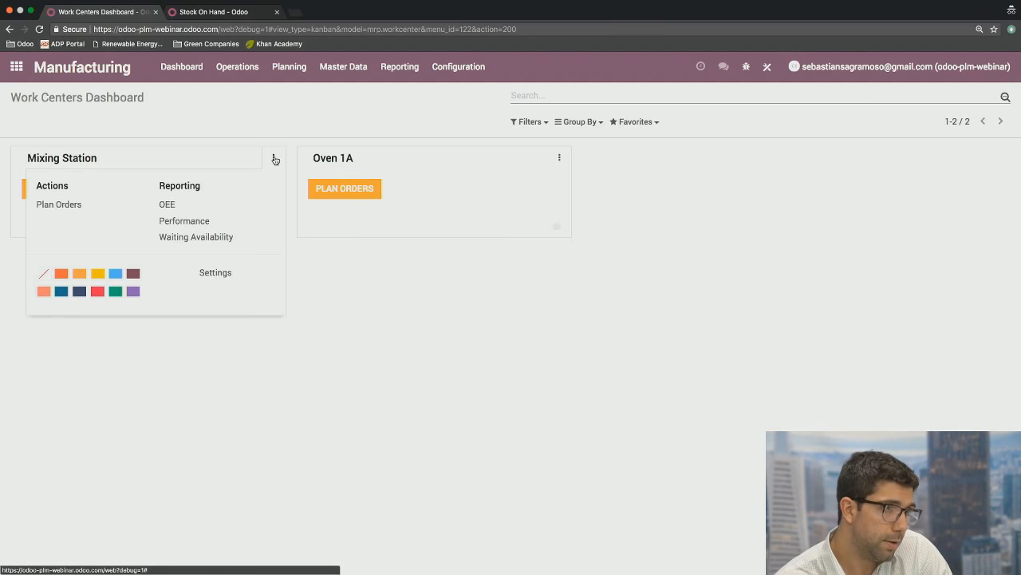
pyautogui.click(219, 277)
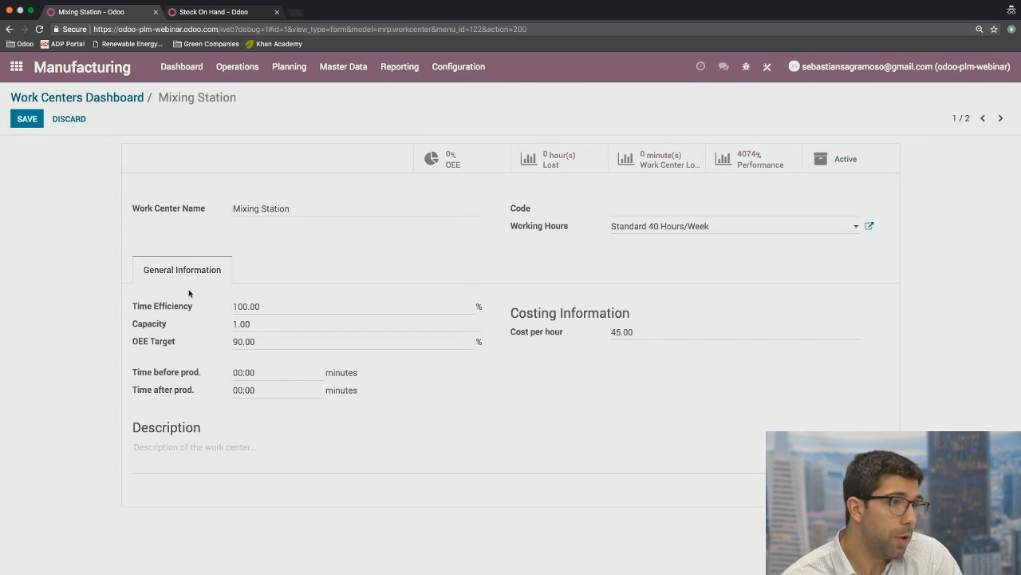
pyautogui.moveTo(257, 306); pyautogui.dragTo(212, 310)
pyautogui.click(210, 319)
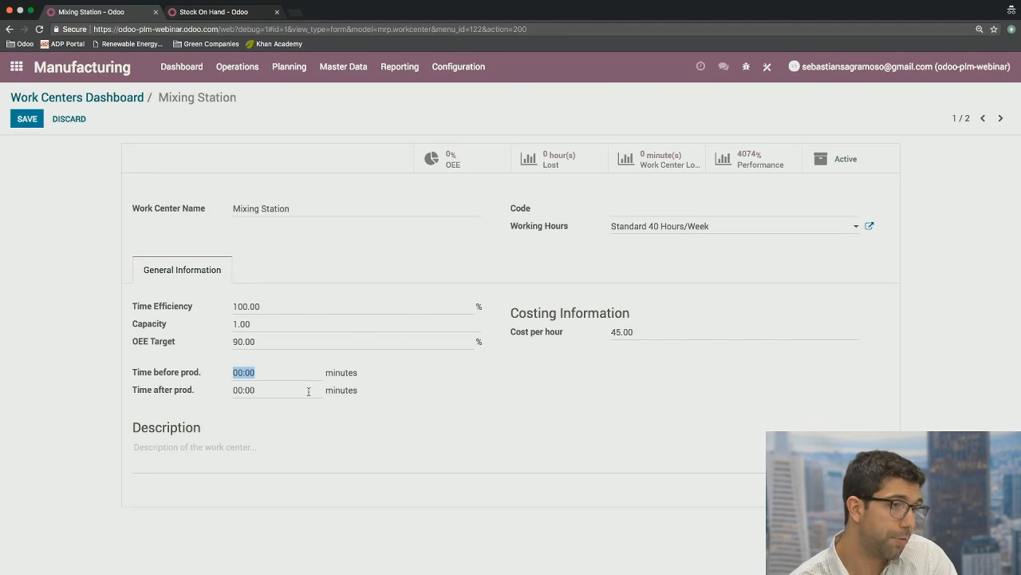
pyautogui.click(586, 399)
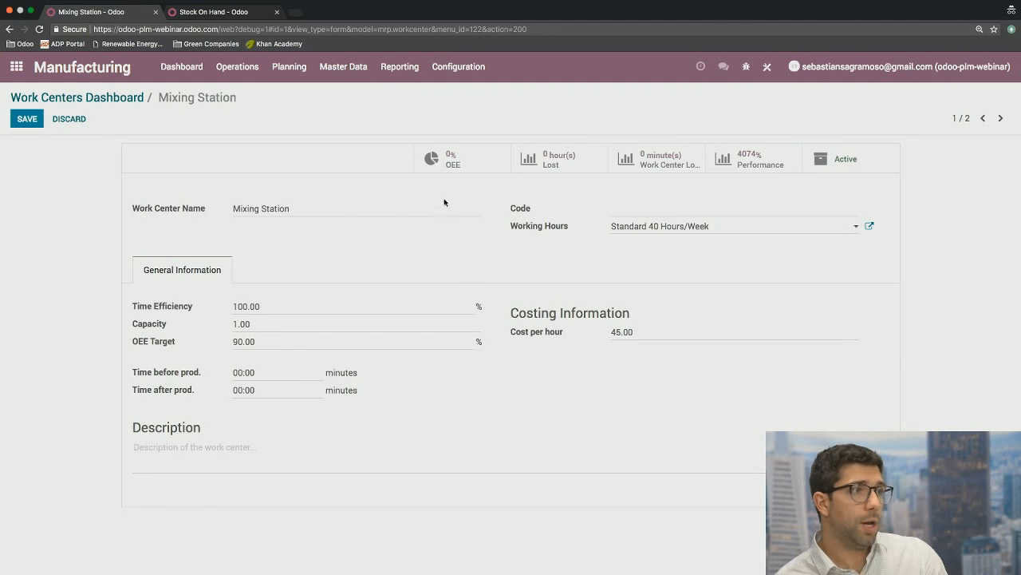
pyautogui.click(29, 123)
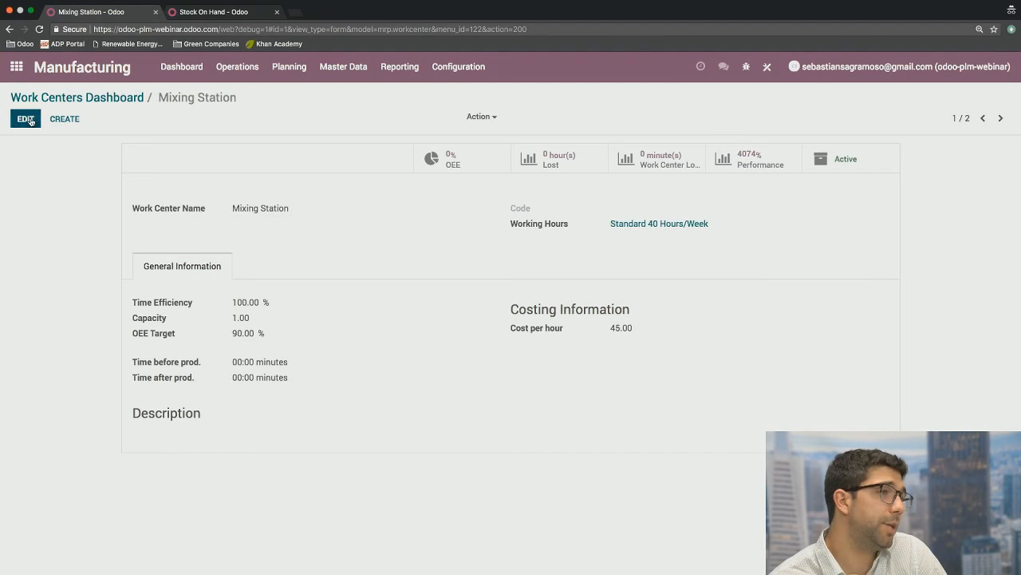
pyautogui.click(81, 98)
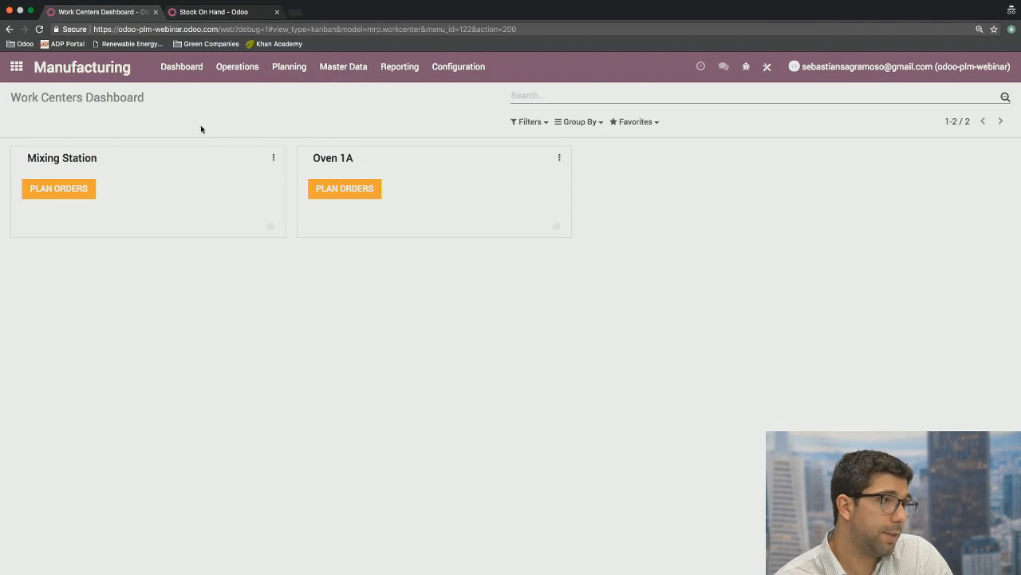
# Step: Go to the manufacturing orders list and remove the To Do filter so that all orders are listed
pyautogui.click(233, 72)
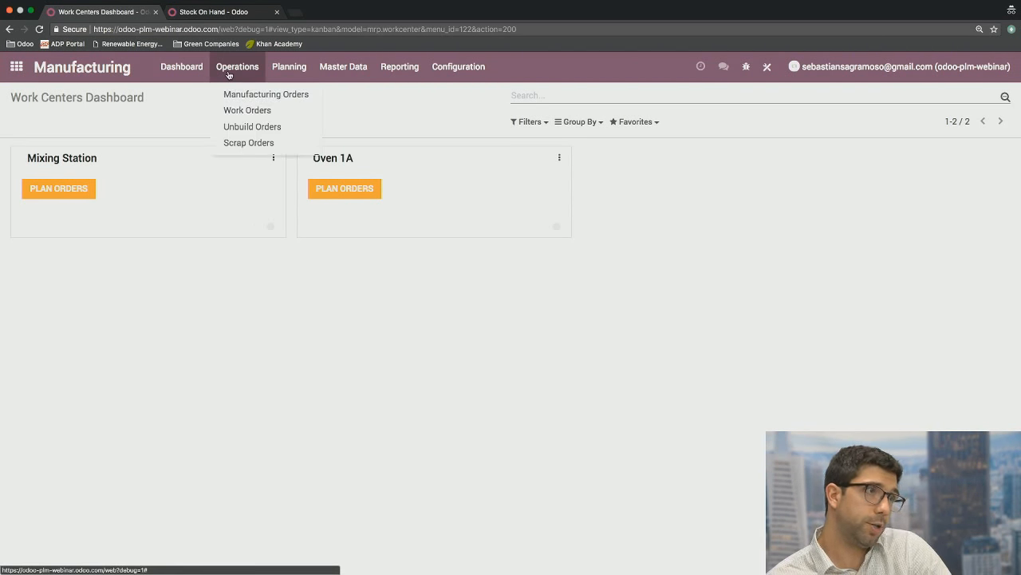
pyautogui.click(261, 96)
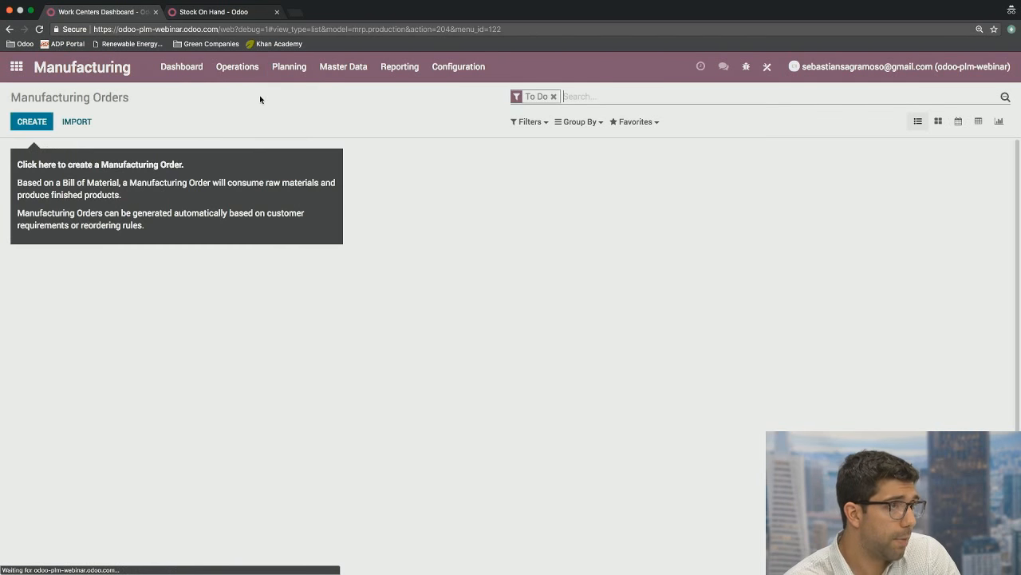
pyautogui.click(553, 96)
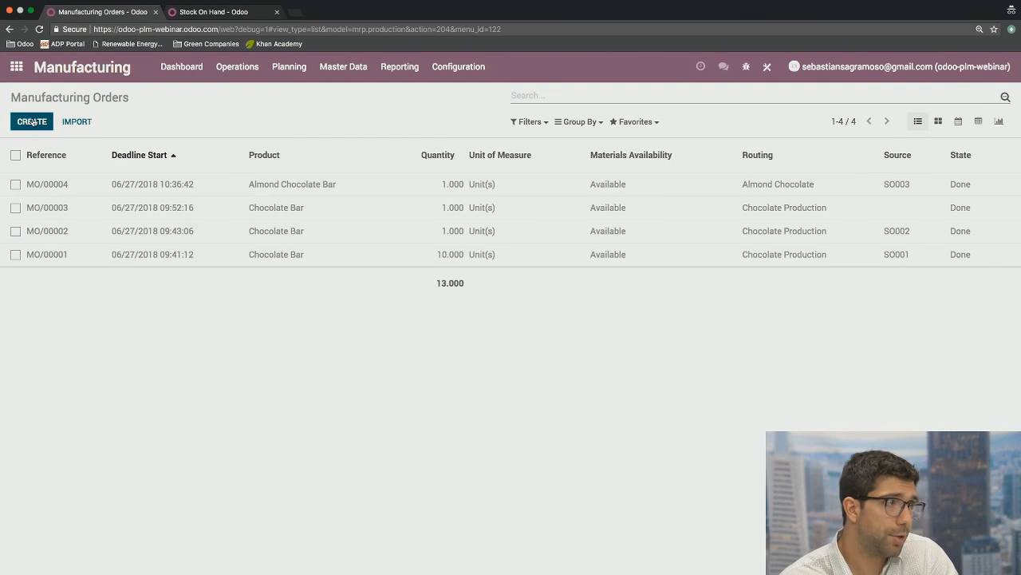
# Step: Select the two oldest Chocolate Bar manufacturing orders, check the batch actions offered for them, and clear the selection
pyautogui.click(15, 155)
pyautogui.click(16, 184)
pyautogui.click(15, 207)
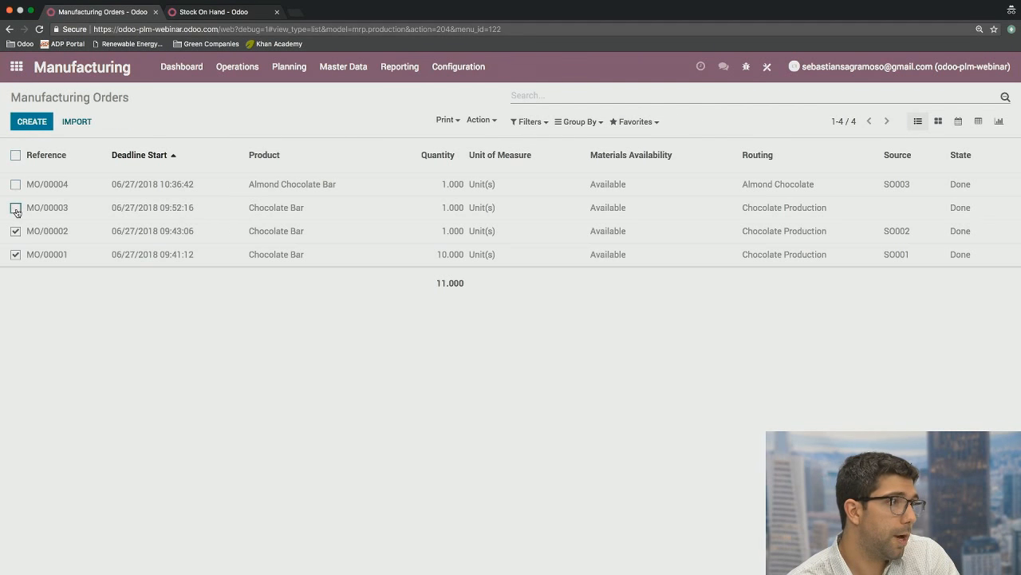
pyautogui.click(479, 120)
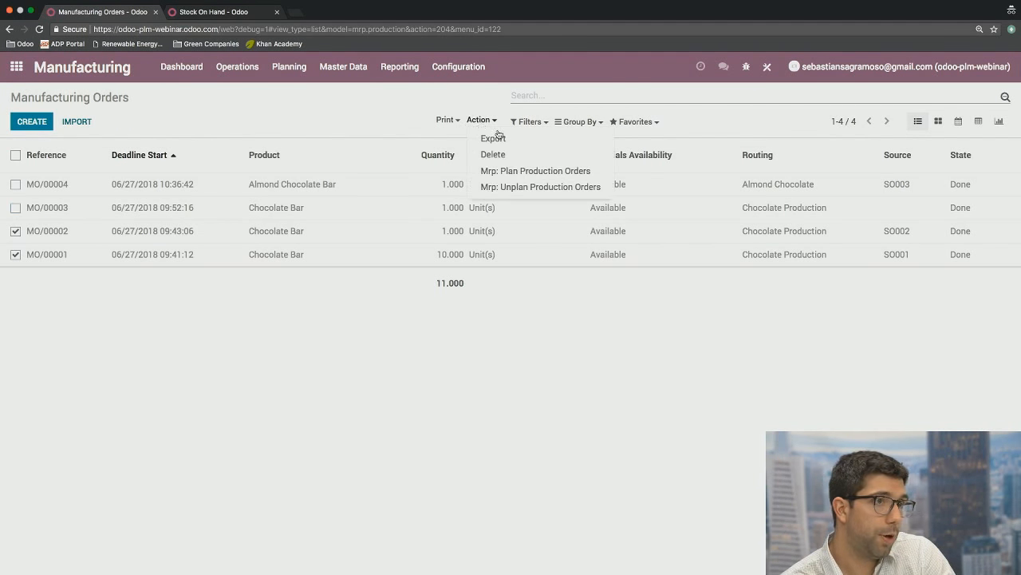
pyautogui.click(345, 122)
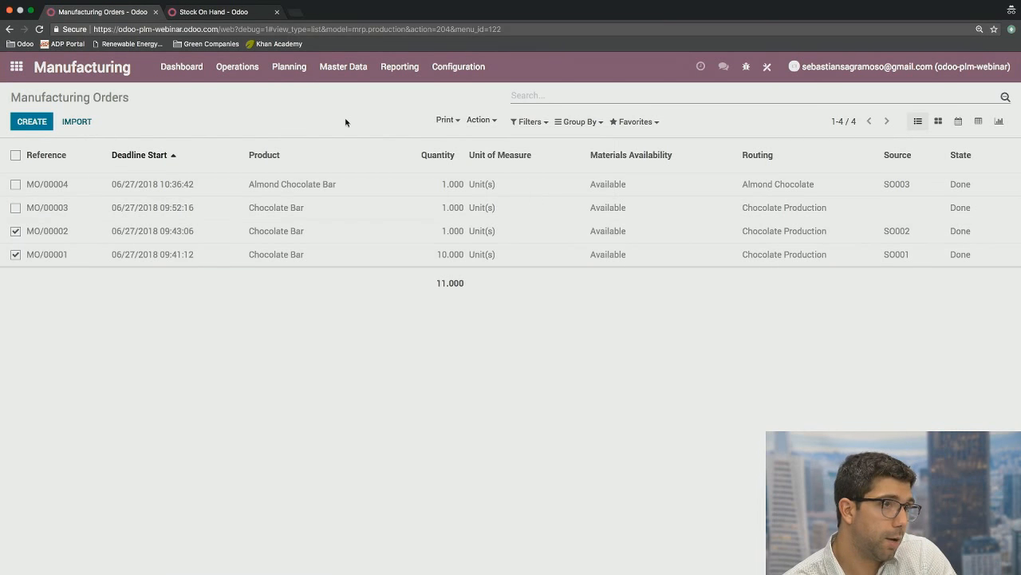
pyautogui.click(15, 231)
pyautogui.click(15, 254)
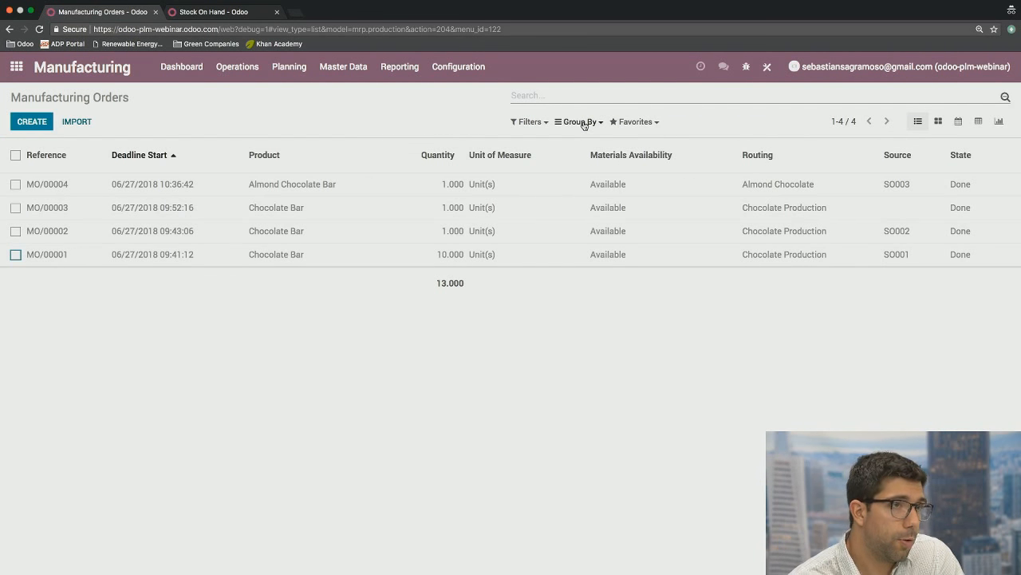
# Step: Review the predefined filters and the custom filter fields available for manufacturing orders without applying any
pyautogui.click(530, 121)
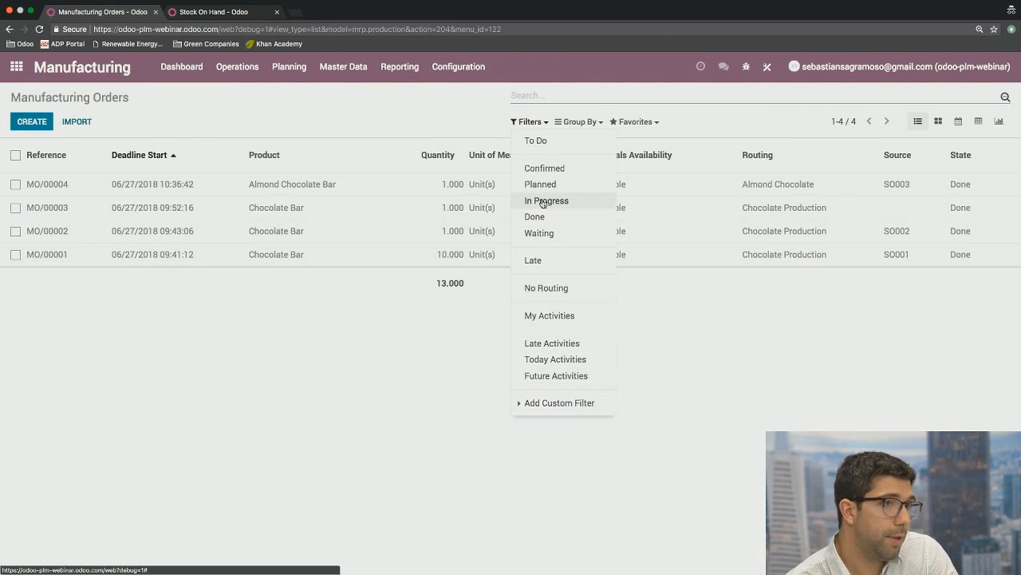
pyautogui.click(571, 402)
pyautogui.click(583, 421)
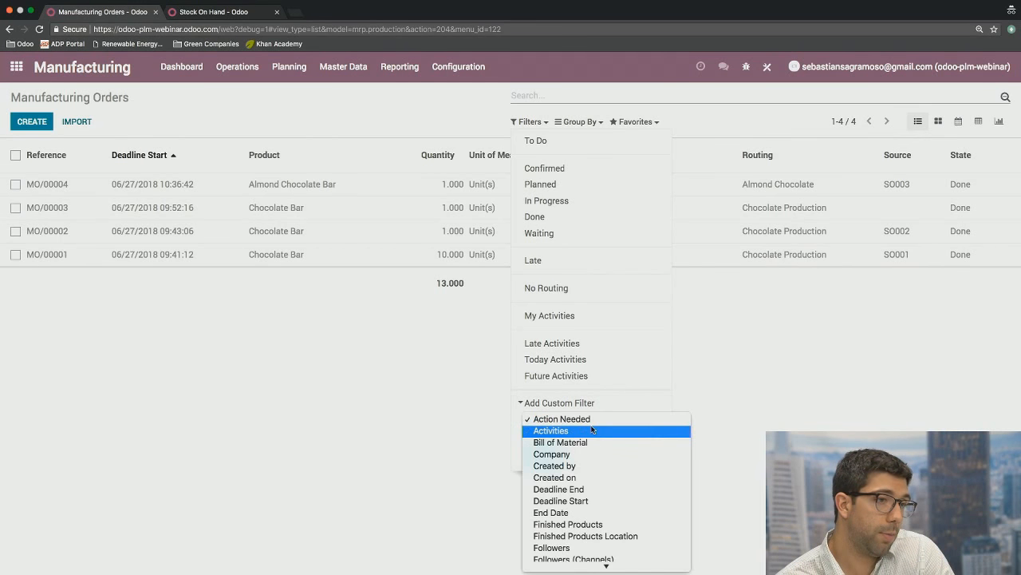
pyautogui.scroll(-10, 592, 430)
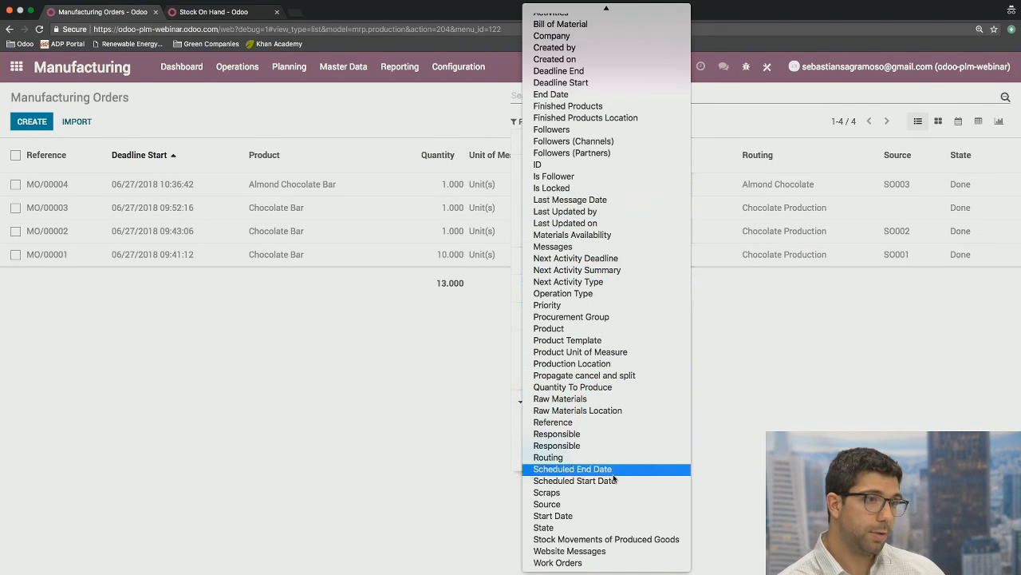
pyautogui.click(425, 109)
pyautogui.click(425, 111)
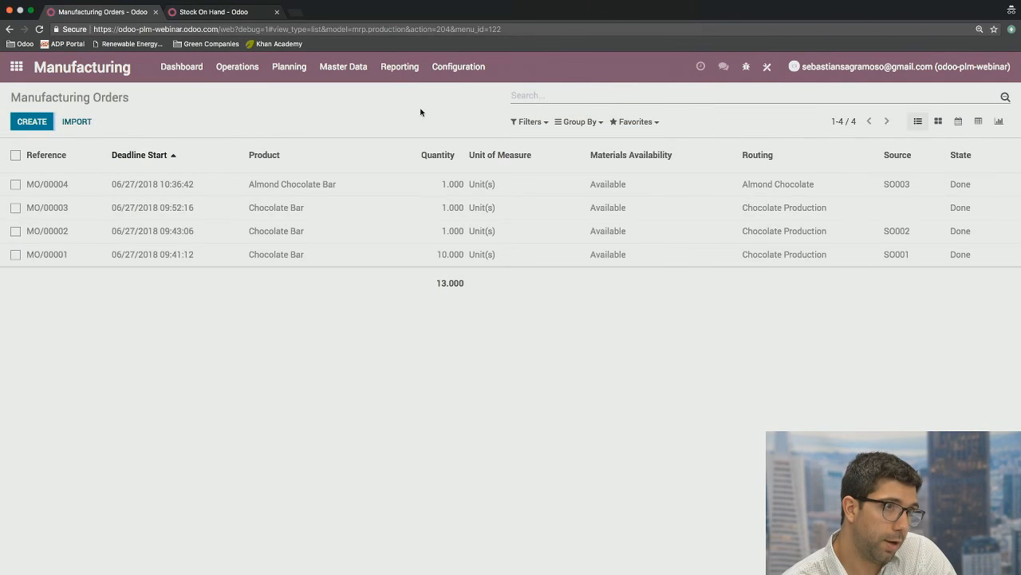
# Step: Group the manufacturing orders by product and remove that grouping again
pyautogui.click(588, 123)
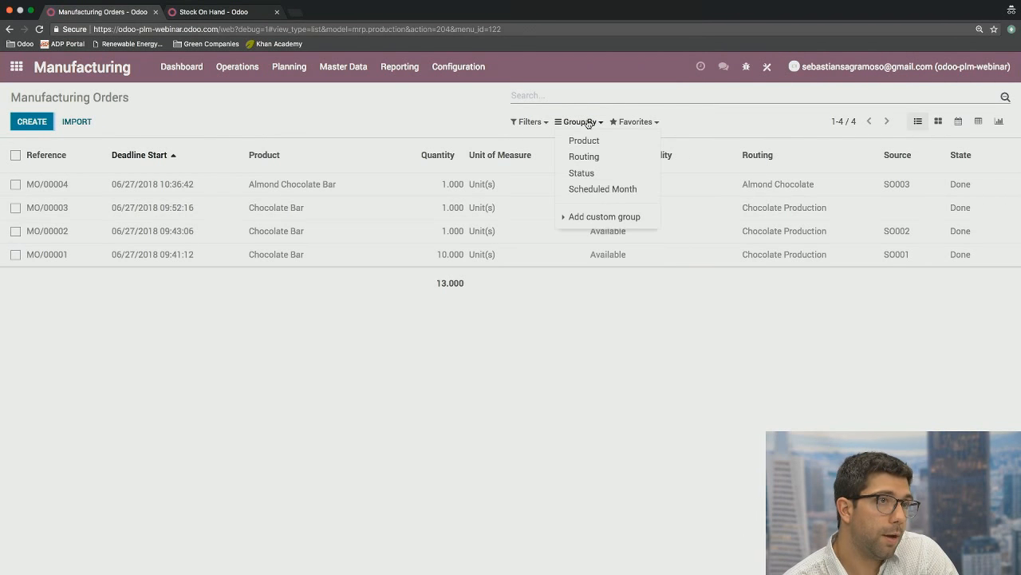
pyautogui.click(623, 146)
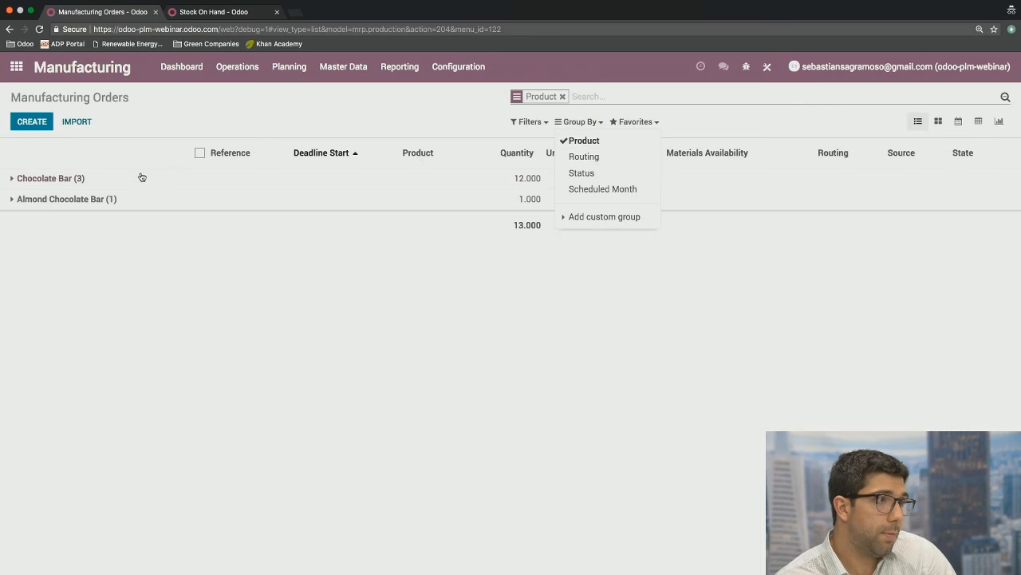
pyautogui.click(606, 144)
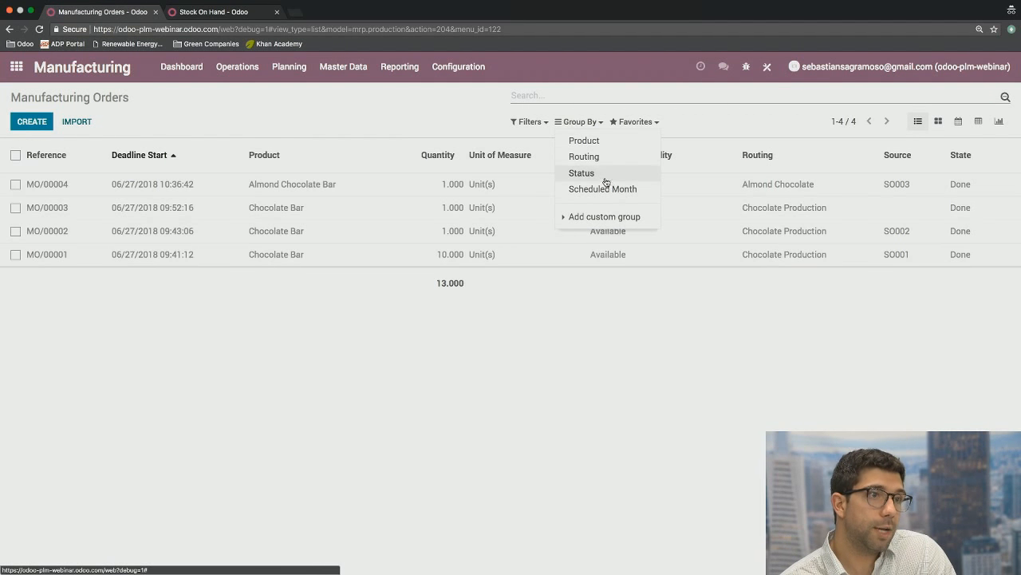
# Step: Group the manufacturing orders by status, check the option for saving the search, and show the orders as kanban cards
pyautogui.click(602, 174)
pyautogui.click(54, 184)
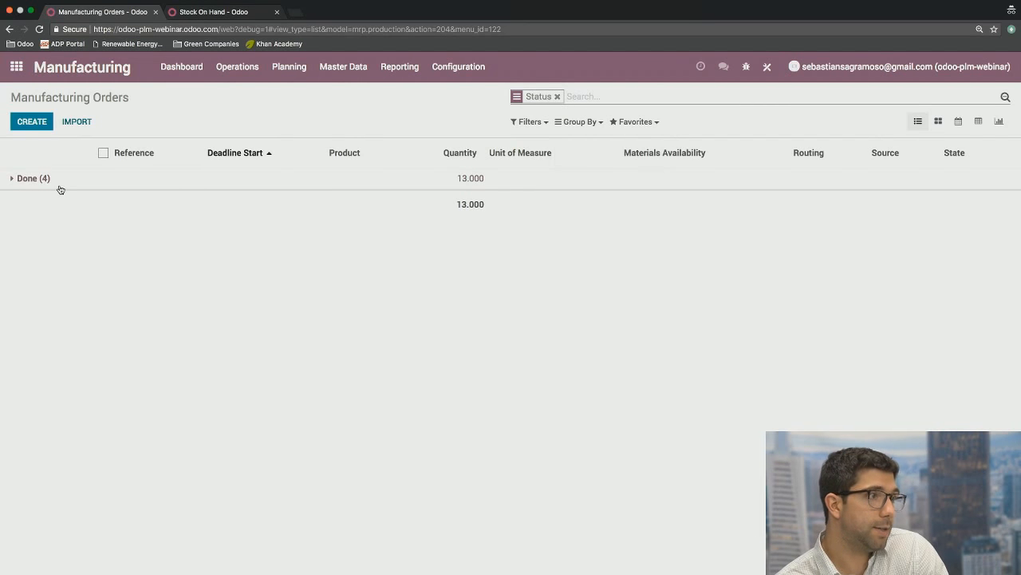
pyautogui.click(65, 181)
pyautogui.click(632, 121)
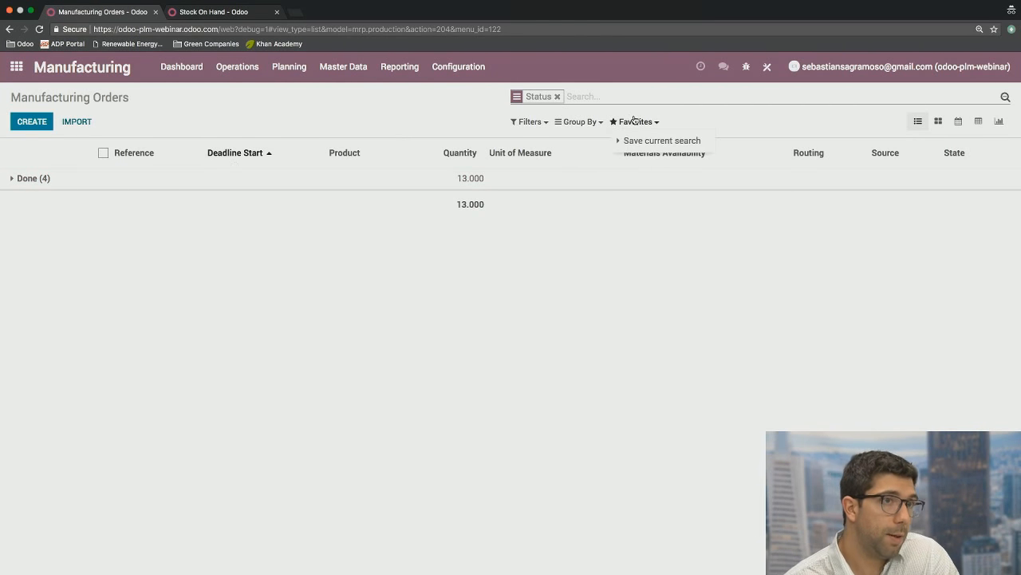
pyautogui.click(775, 120)
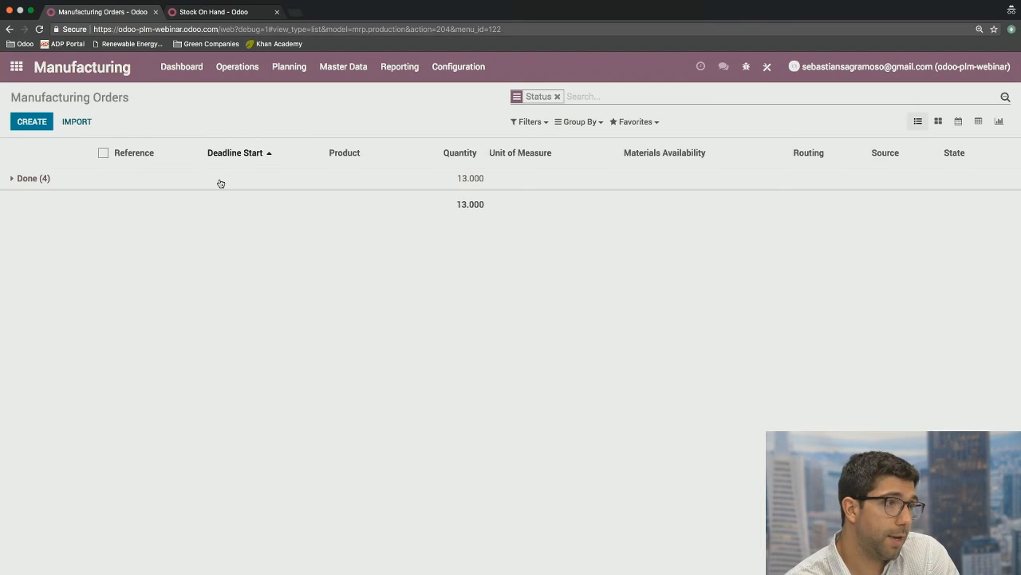
pyautogui.click(938, 121)
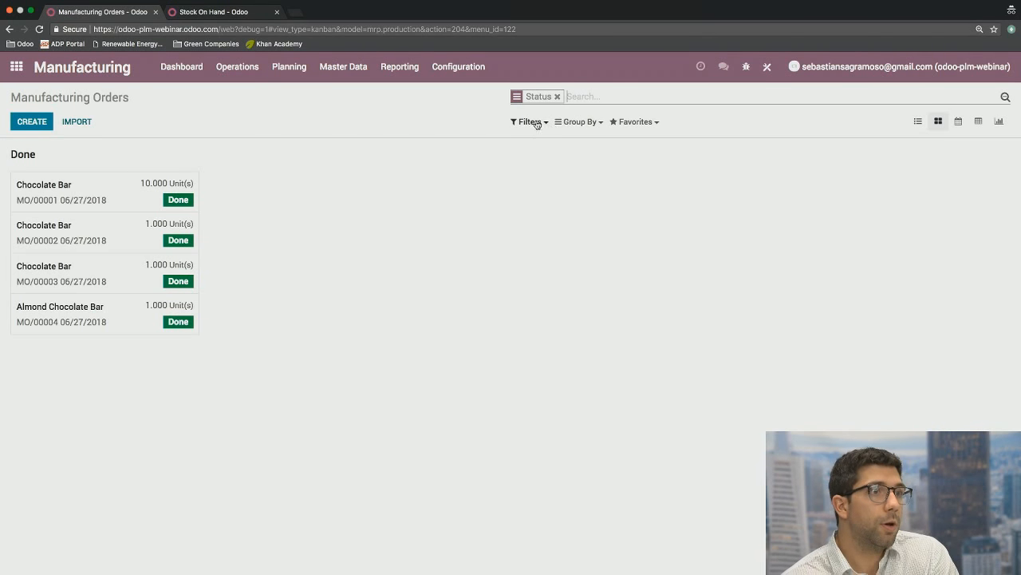
# Step: Go to the bills of materials and open the Chocolate Bar record to view its components
pyautogui.click(352, 70)
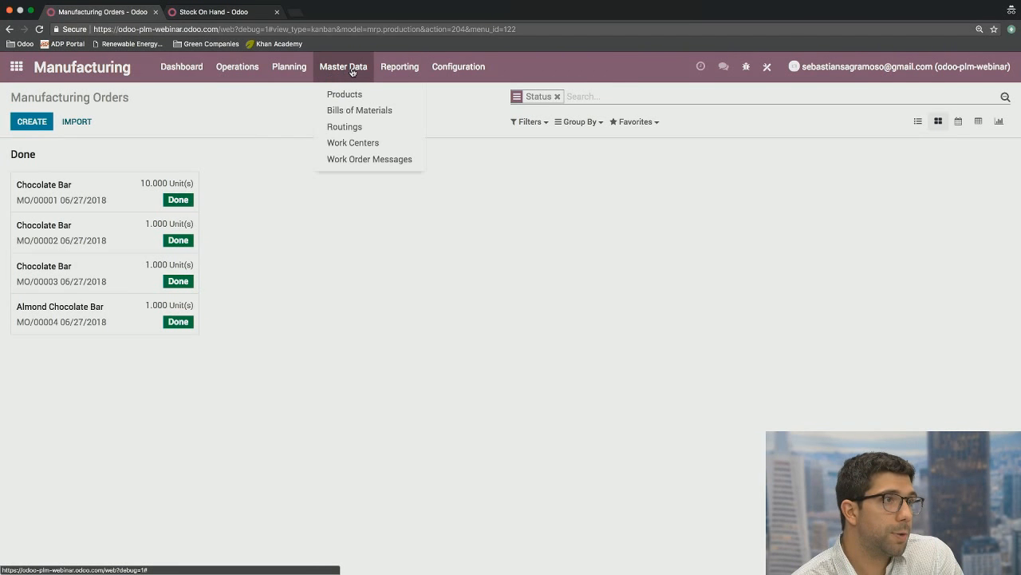
pyautogui.click(374, 115)
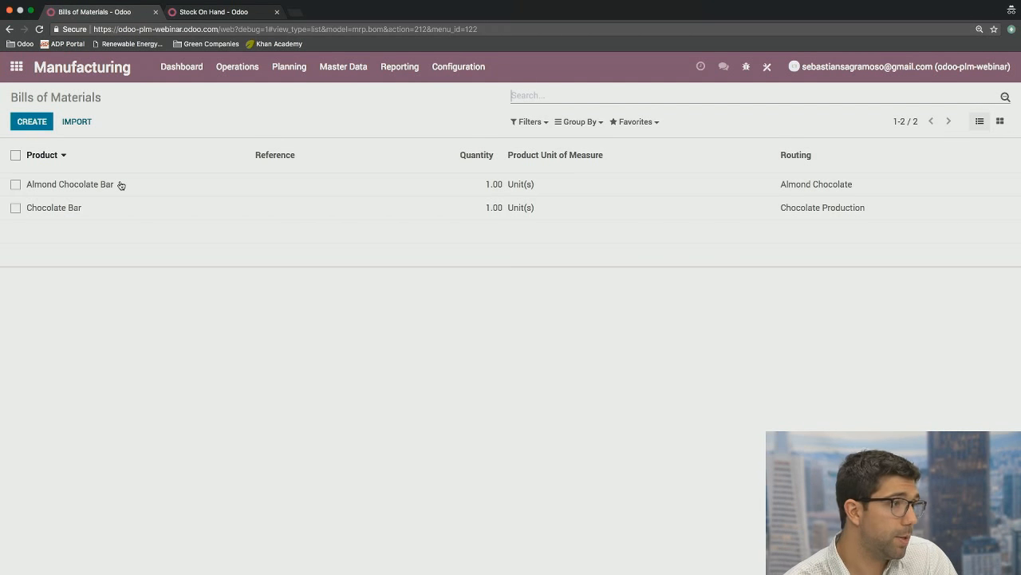
pyautogui.click(91, 213)
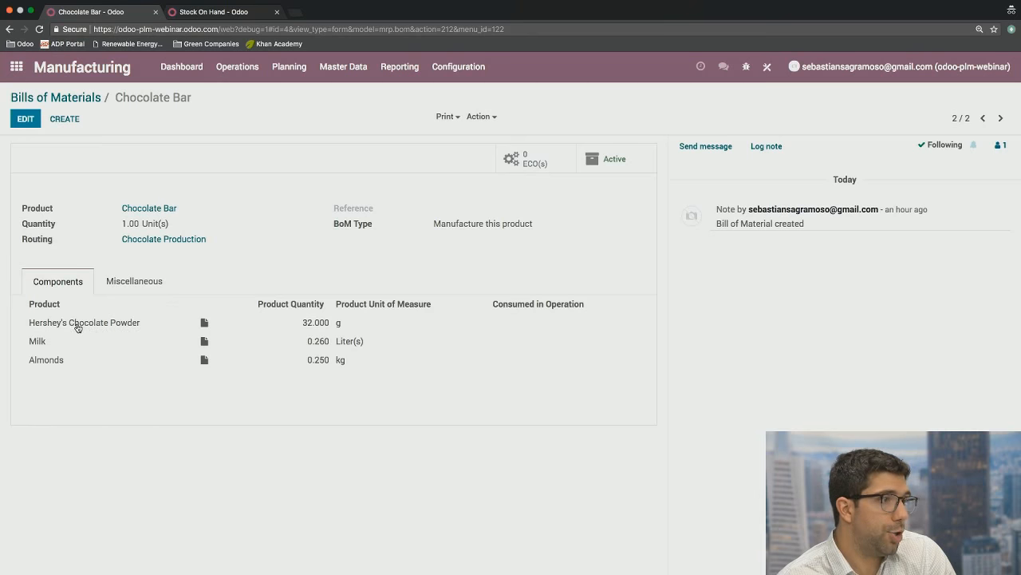
# Step: Start a new component line in the Chocolate Bar bill of materials, view the selectable products, delete the empty line and save
pyautogui.click(27, 122)
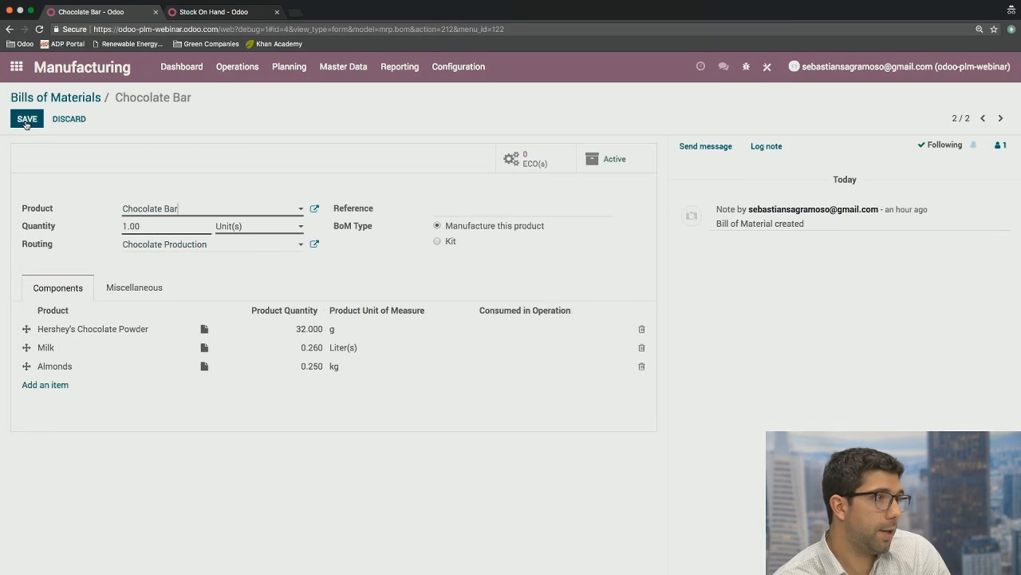
pyautogui.click(54, 384)
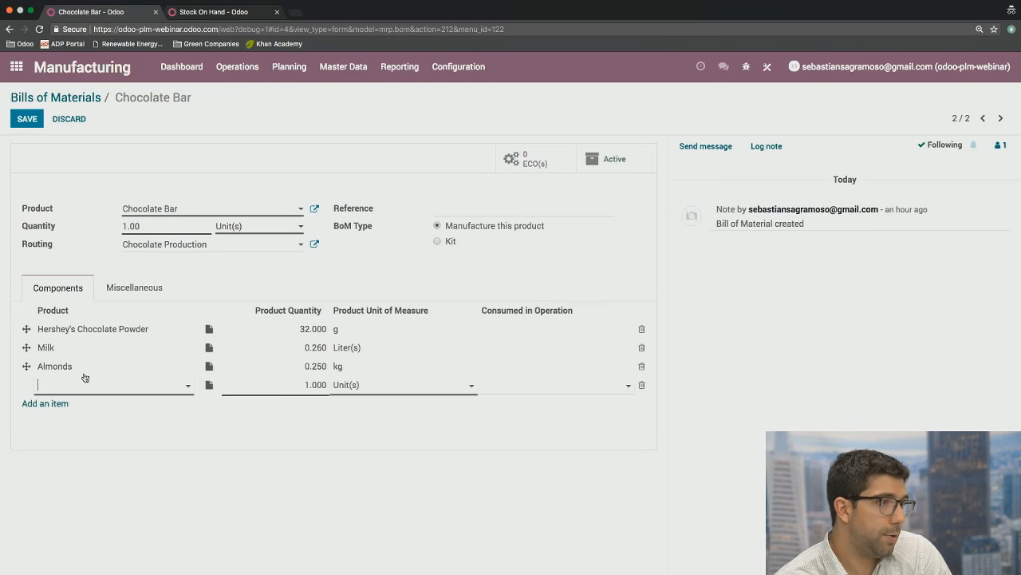
pyautogui.click(110, 386)
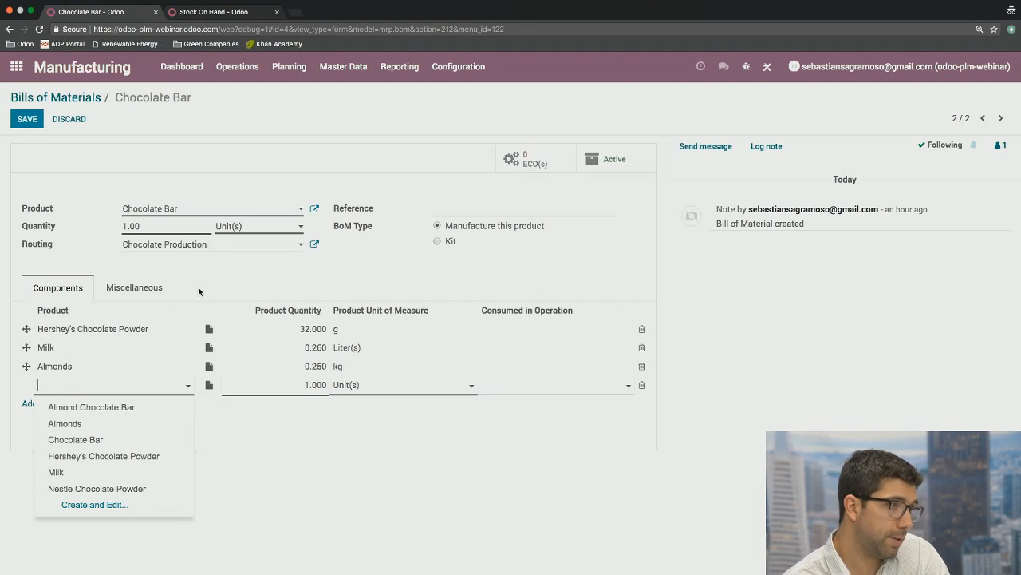
pyautogui.click(641, 386)
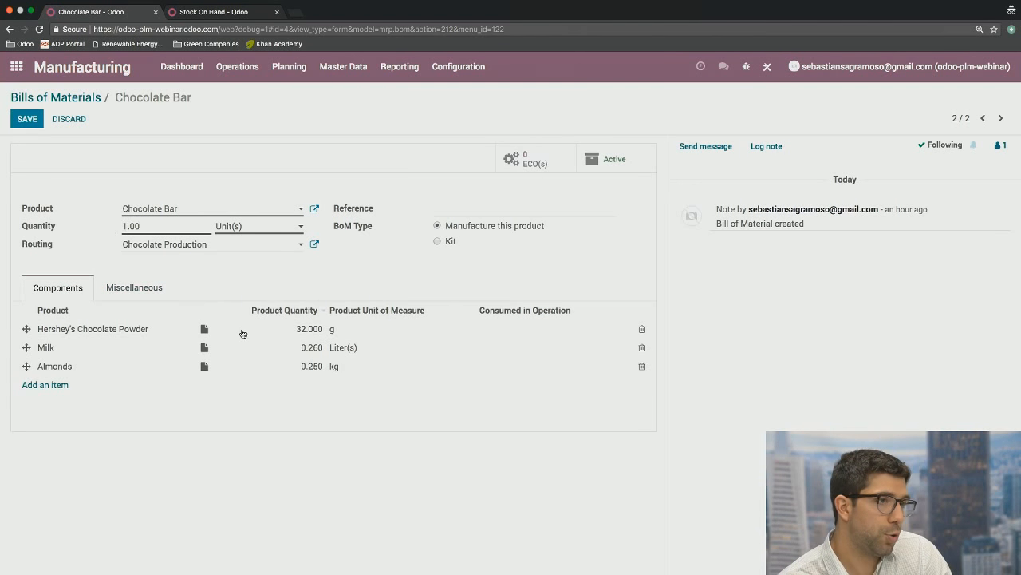
pyautogui.click(26, 120)
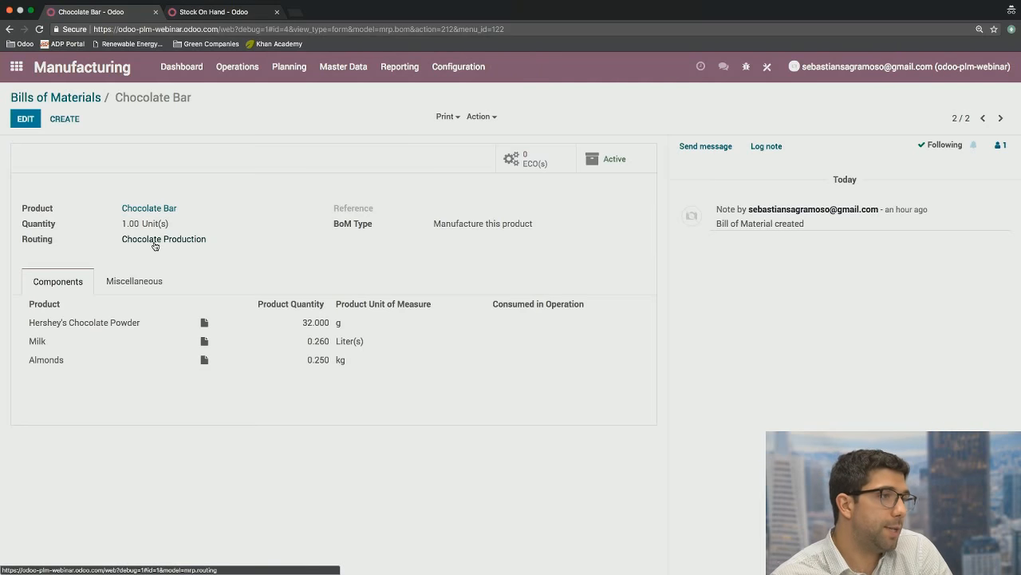
# Step: Open the bill's Chocolate Production routing for editing and examine its work center operations
pyautogui.click(155, 243)
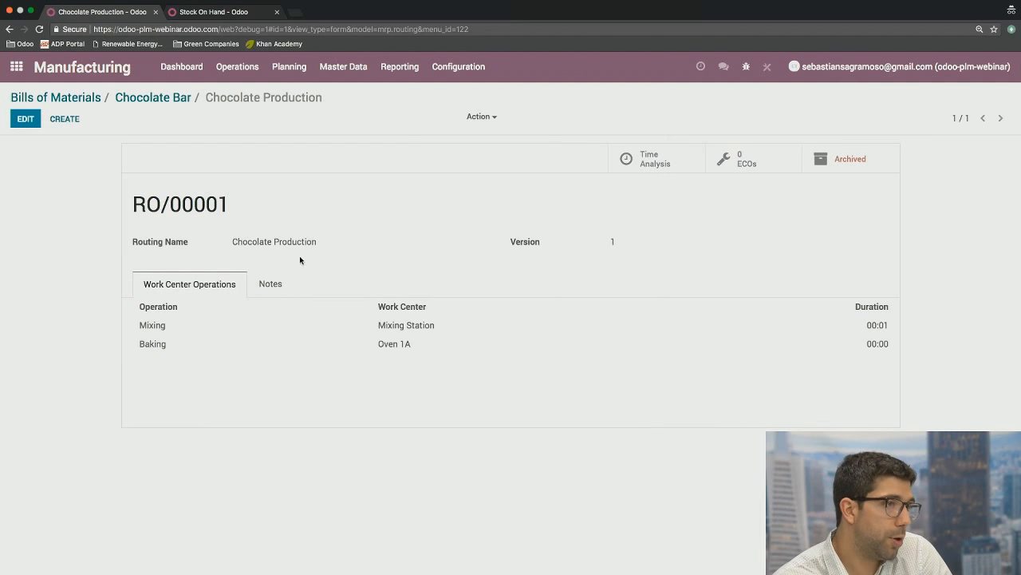
pyautogui.click(24, 121)
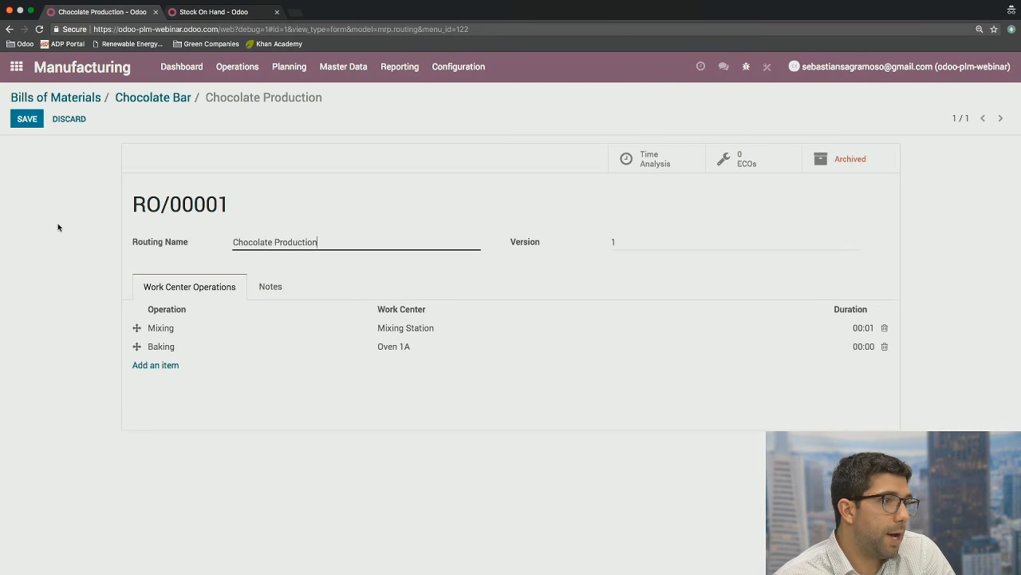
pyautogui.moveTo(184, 315)
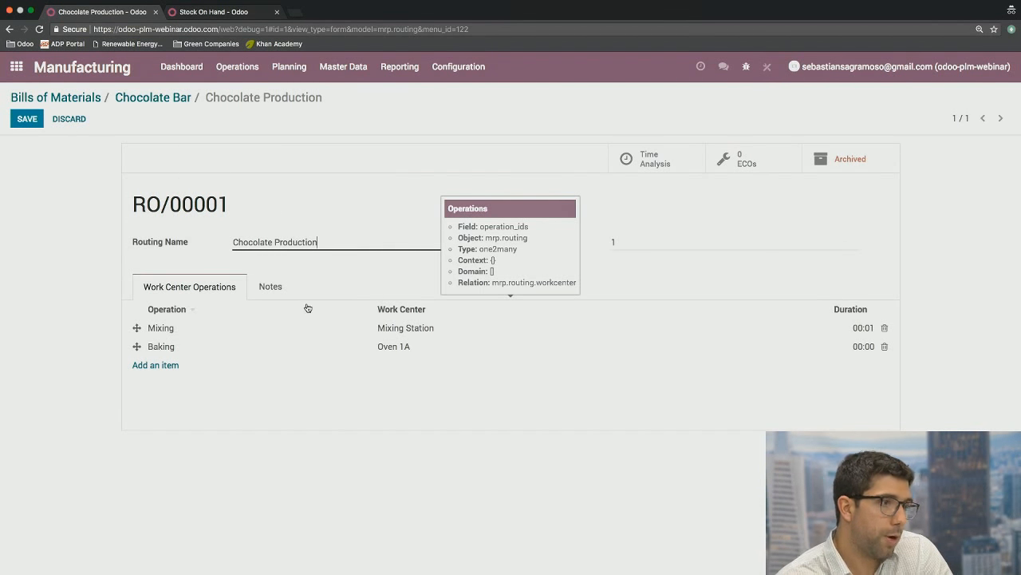
pyautogui.moveTo(163, 332)
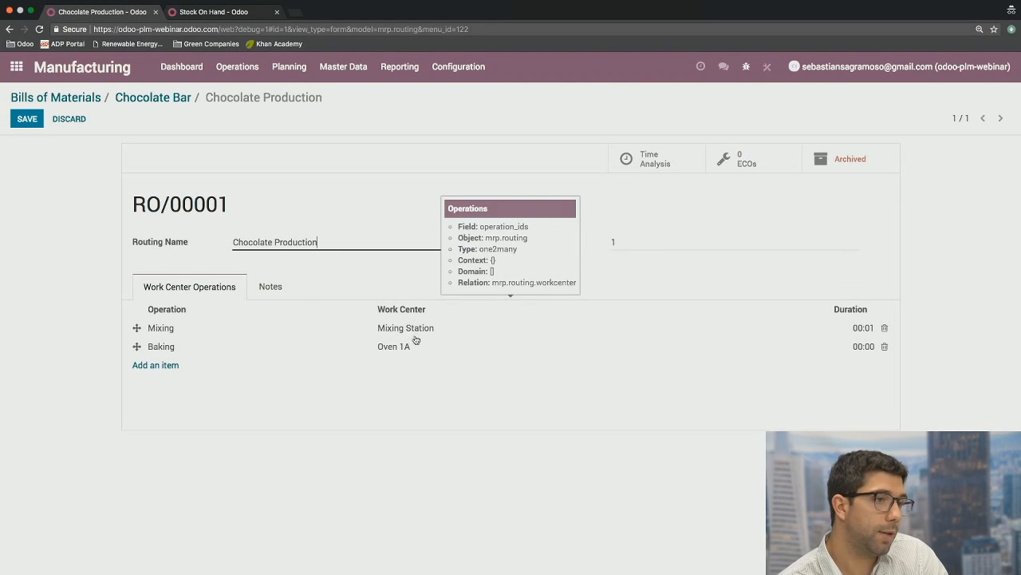
# Step: Review the Mixing operation's settings, its Mixing Station work center and its work sheet, and save the operation
pyautogui.click(364, 329)
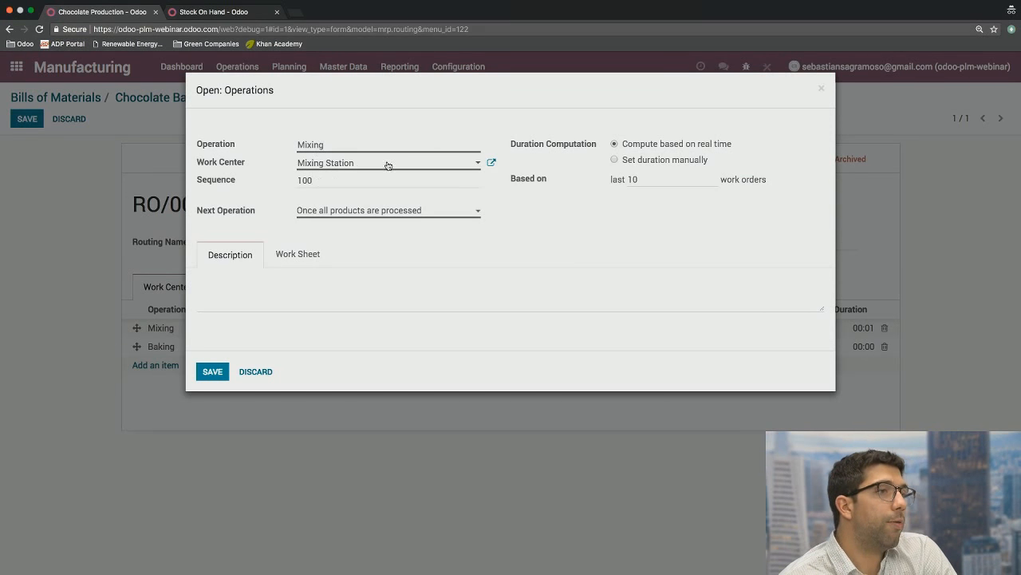
pyautogui.click(490, 163)
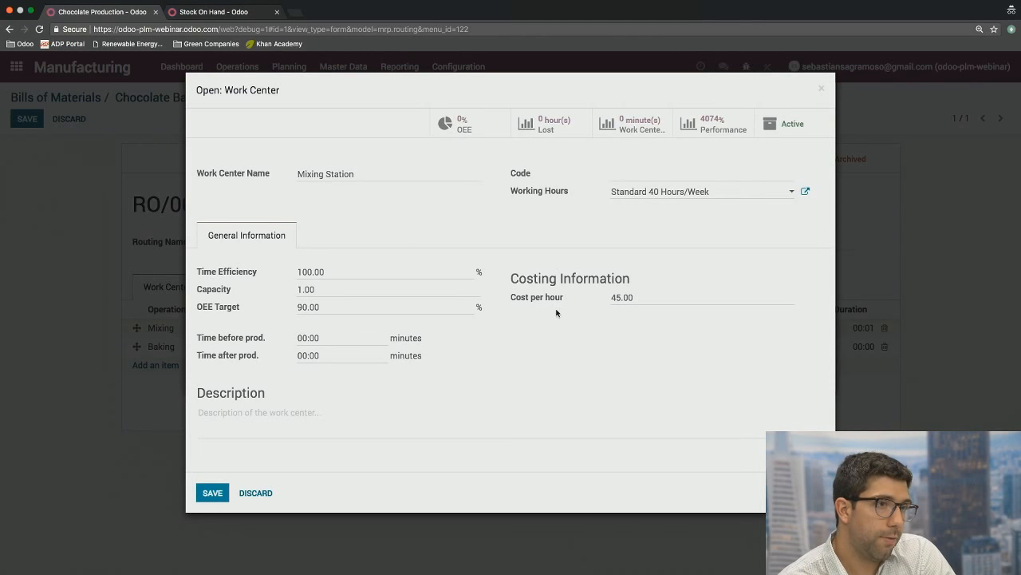
pyautogui.click(822, 89)
pyautogui.click(299, 257)
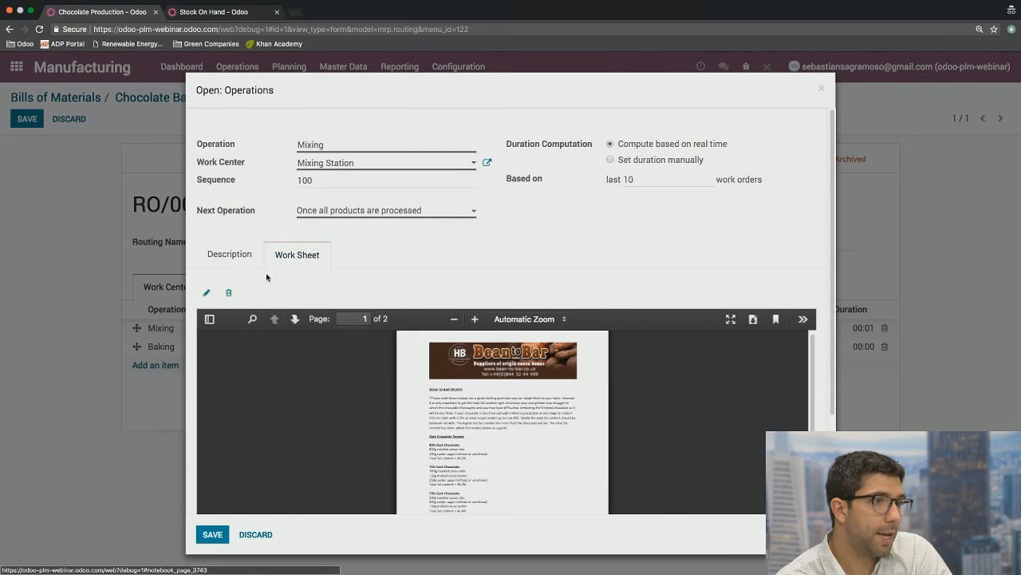
pyautogui.click(231, 260)
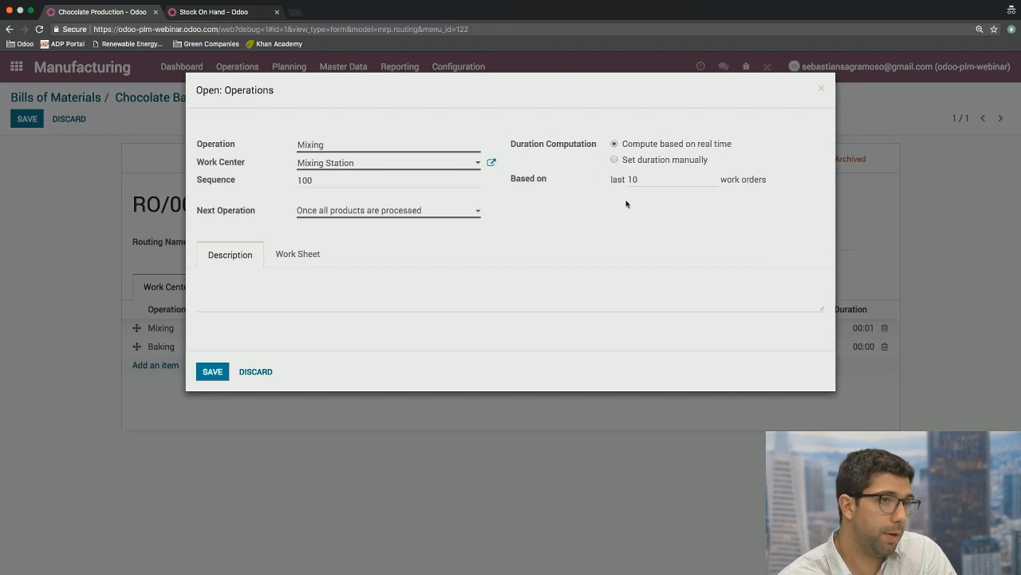
pyautogui.click(212, 372)
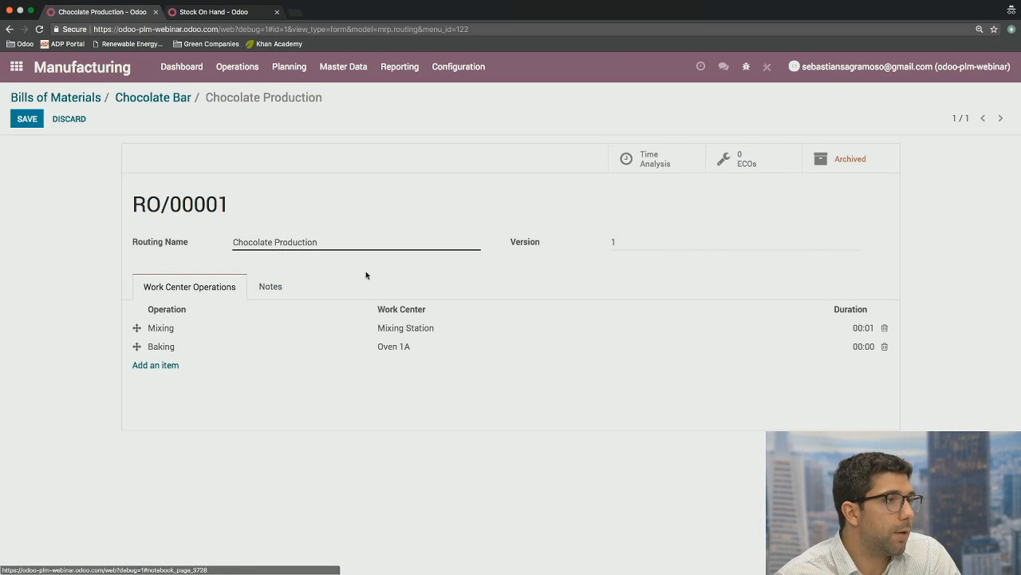
# Step: Save the Chocolate Production routing and return to the work centers dashboard
pyautogui.click(26, 119)
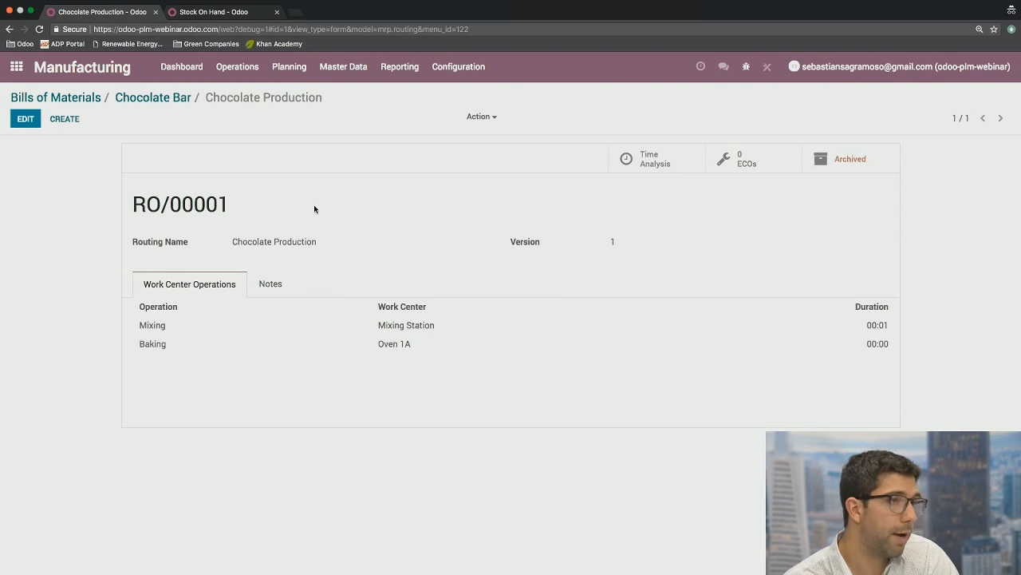
pyautogui.click(157, 97)
pyautogui.click(179, 68)
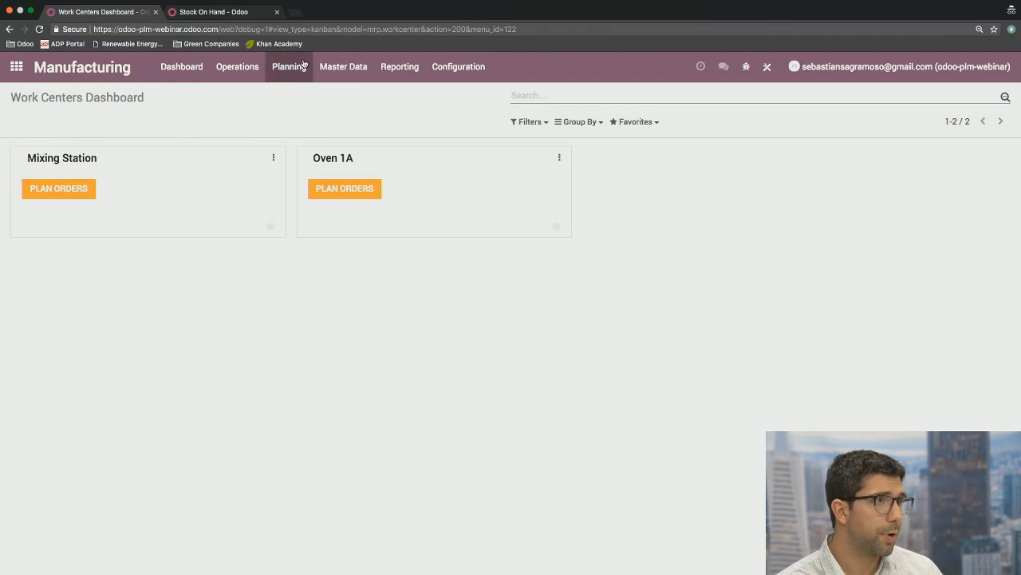
# Step: Open the Chocolate Bar record from the manufacturing products, check its version, and return to the product list
pyautogui.click(348, 67)
pyautogui.click(364, 95)
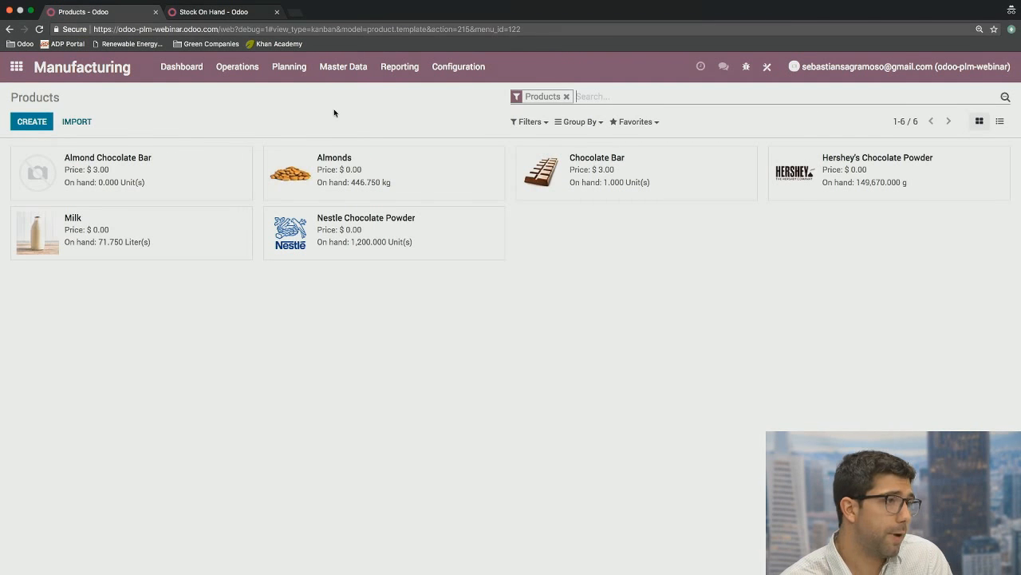
pyautogui.click(600, 168)
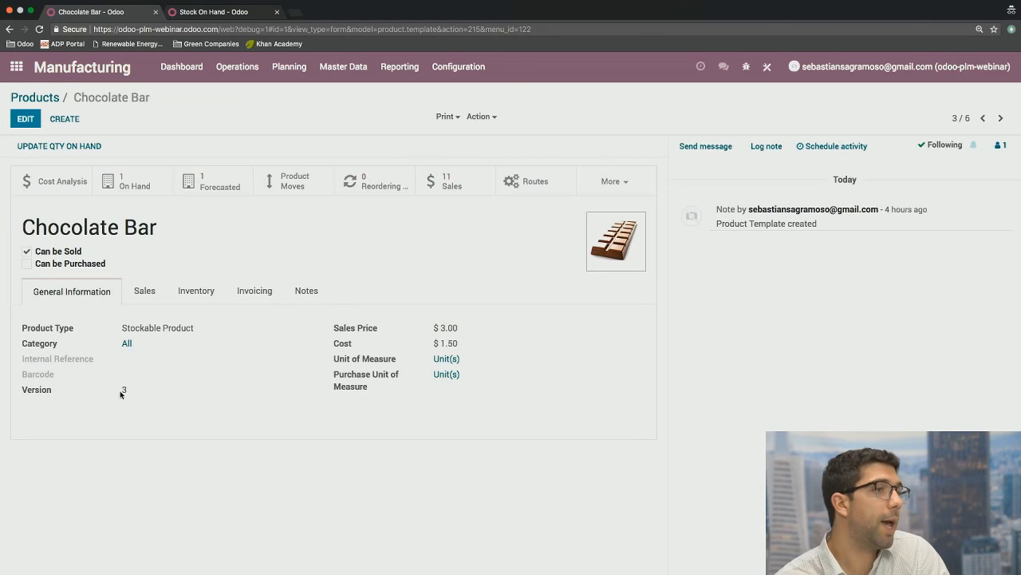
pyautogui.click(34, 97)
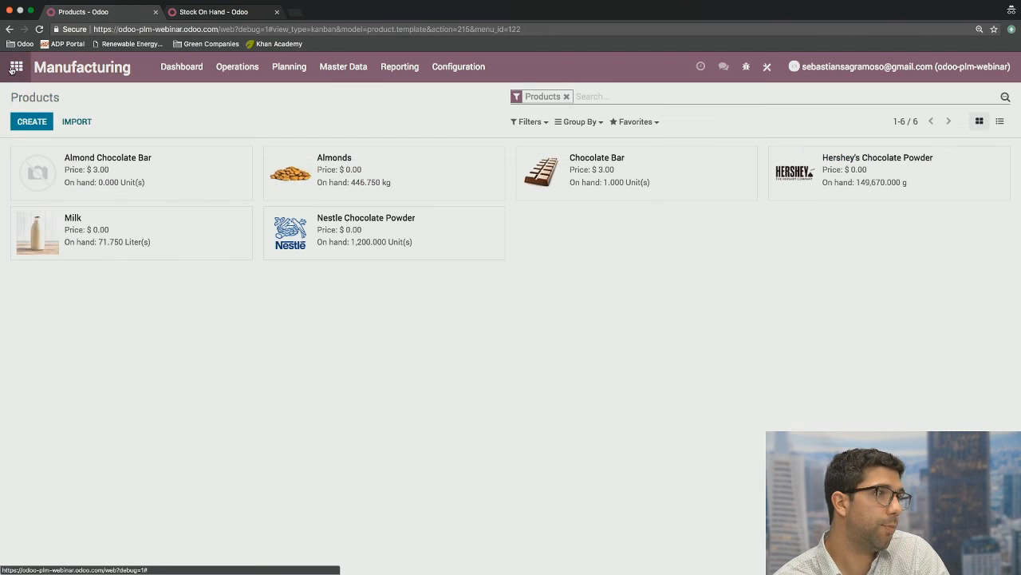
# Step: Switch to the Sales app and create a new quotation for the customer Joe's Crab Shack
pyautogui.click(16, 66)
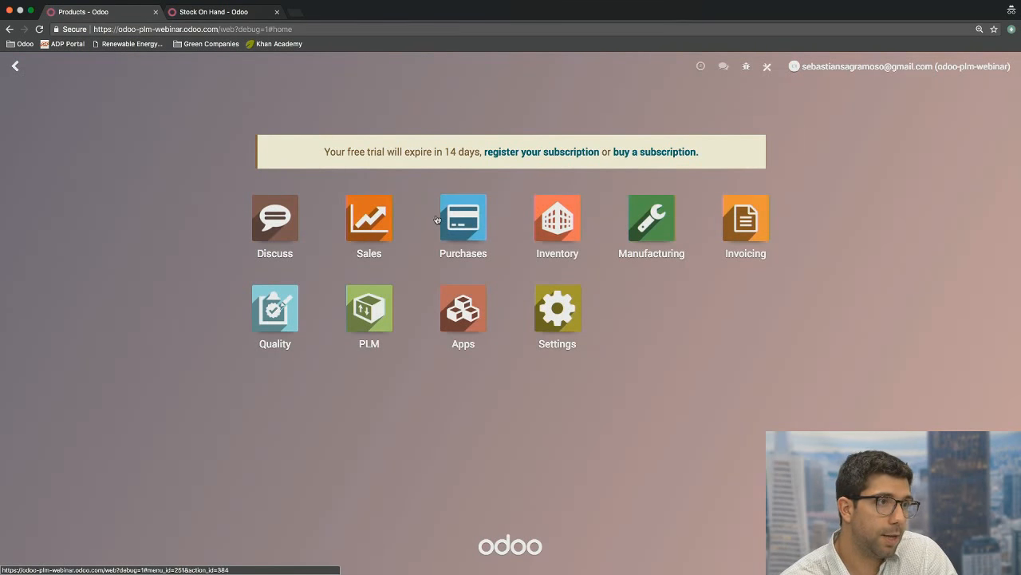
pyautogui.click(368, 219)
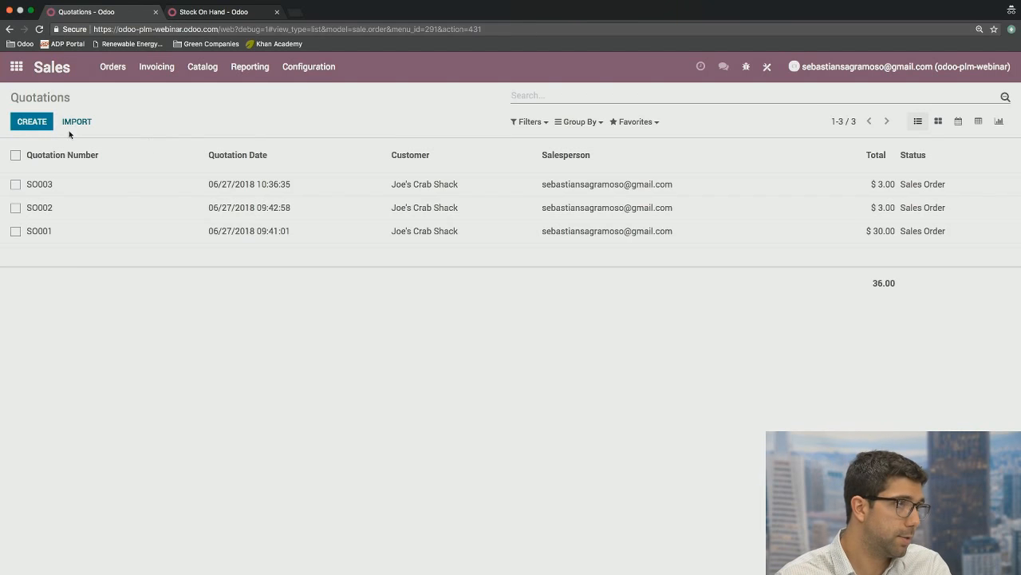
pyautogui.click(29, 128)
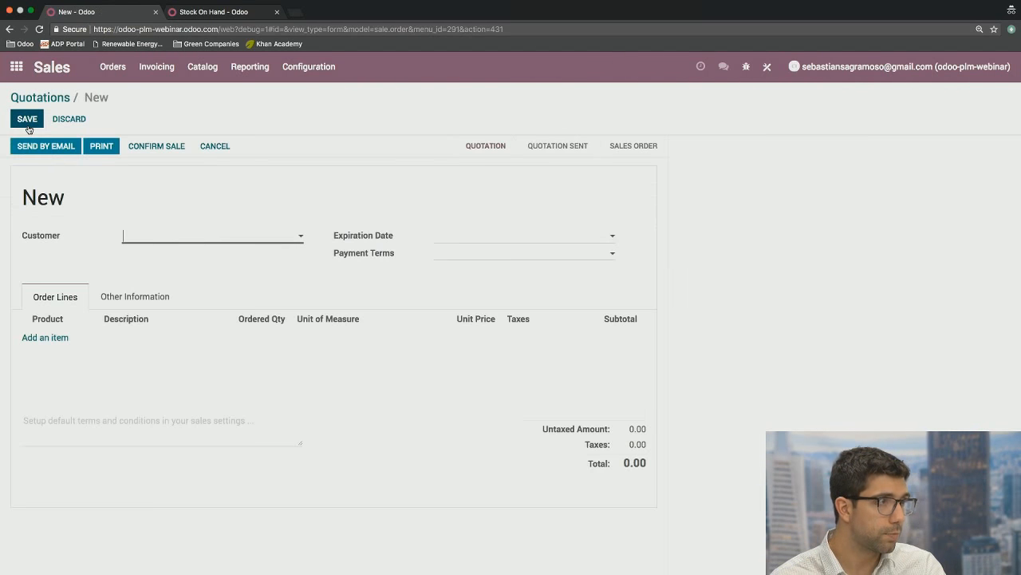
pyautogui.click(163, 239)
pyautogui.click(177, 255)
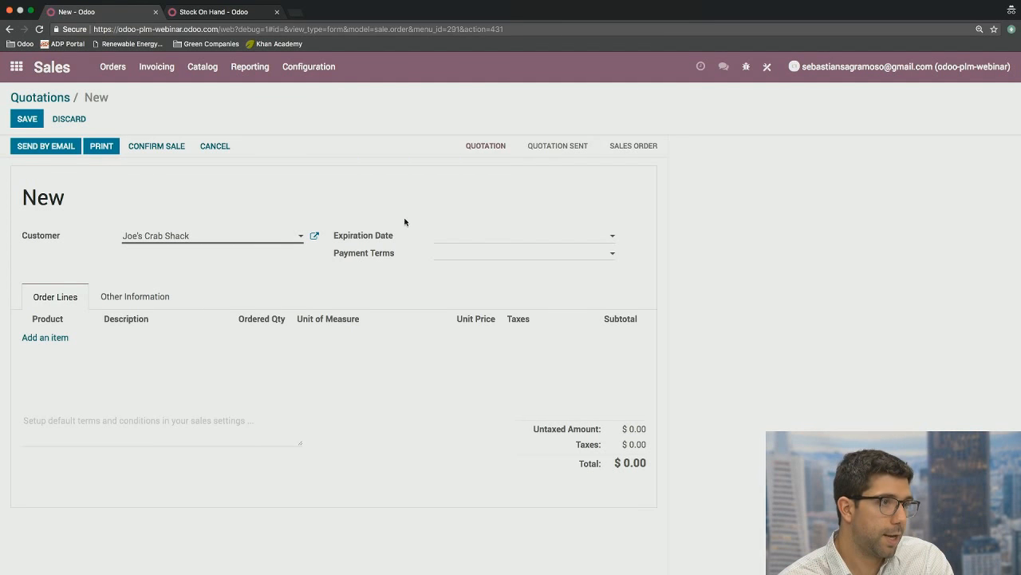
# Step: Add an order line for 20 units of Almond Chocolate Bar and save the quotation
pyautogui.click(44, 338)
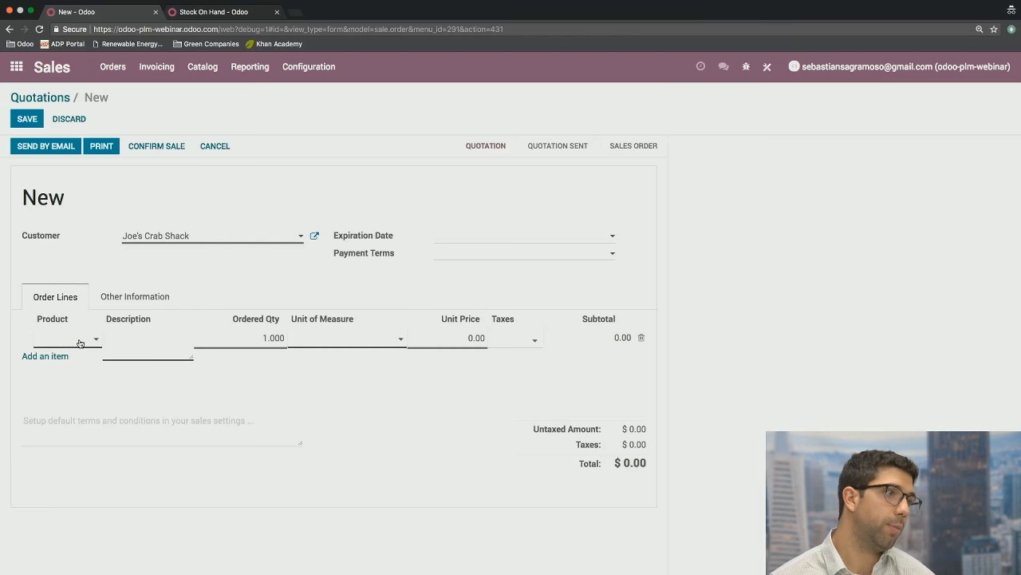
pyautogui.click(76, 340)
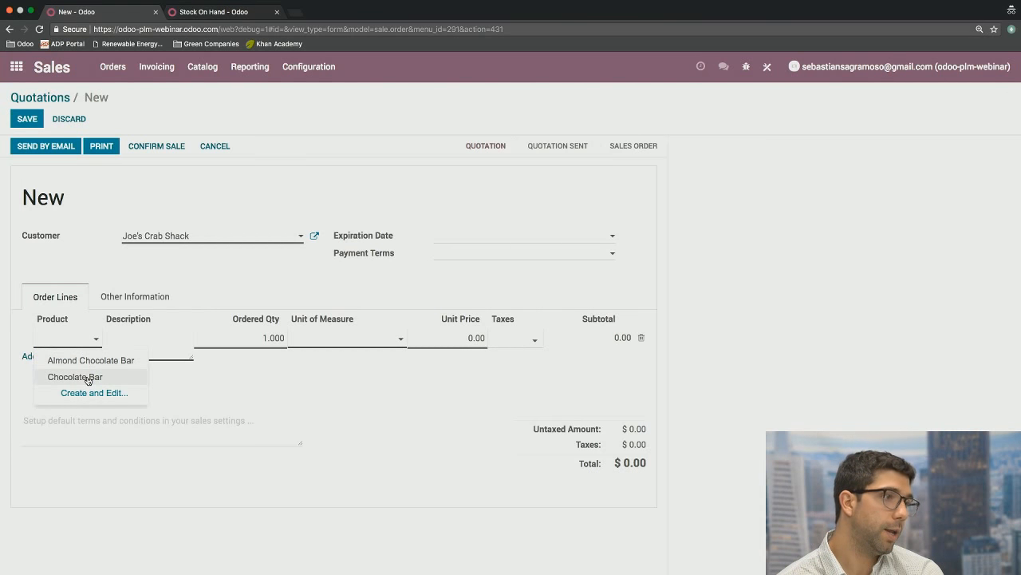
pyautogui.click(86, 360)
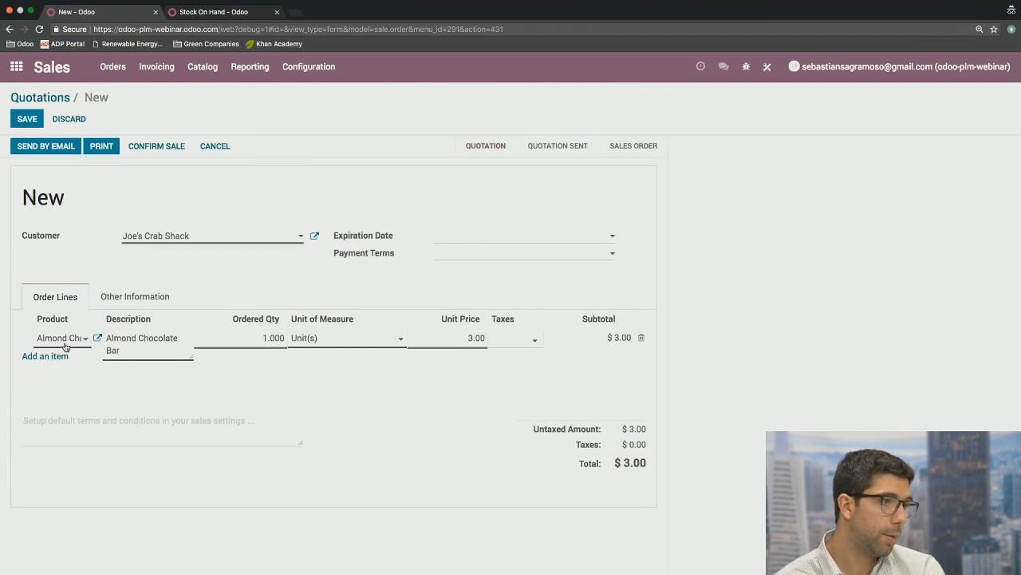
pyautogui.click(266, 339)
pyautogui.click(266, 339)
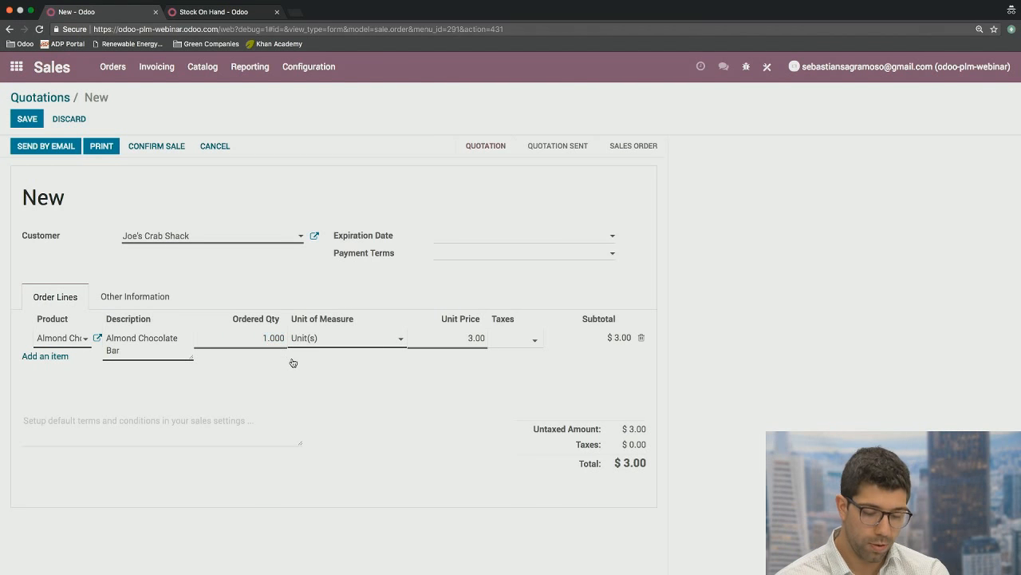
pyautogui.press('BackSpace')
pyautogui.write('5')
pyautogui.press('BackSpace')
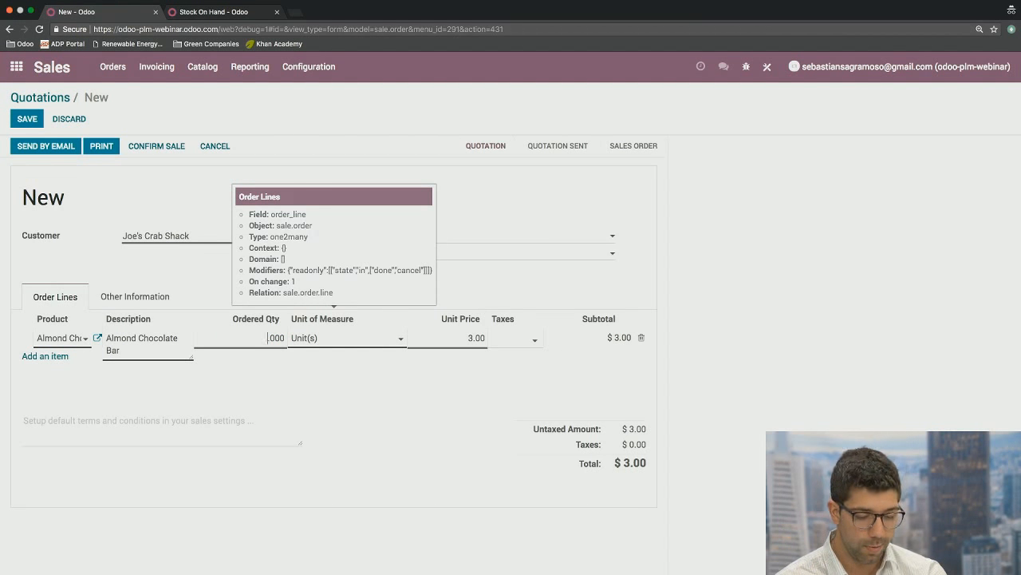
pyautogui.write('20')
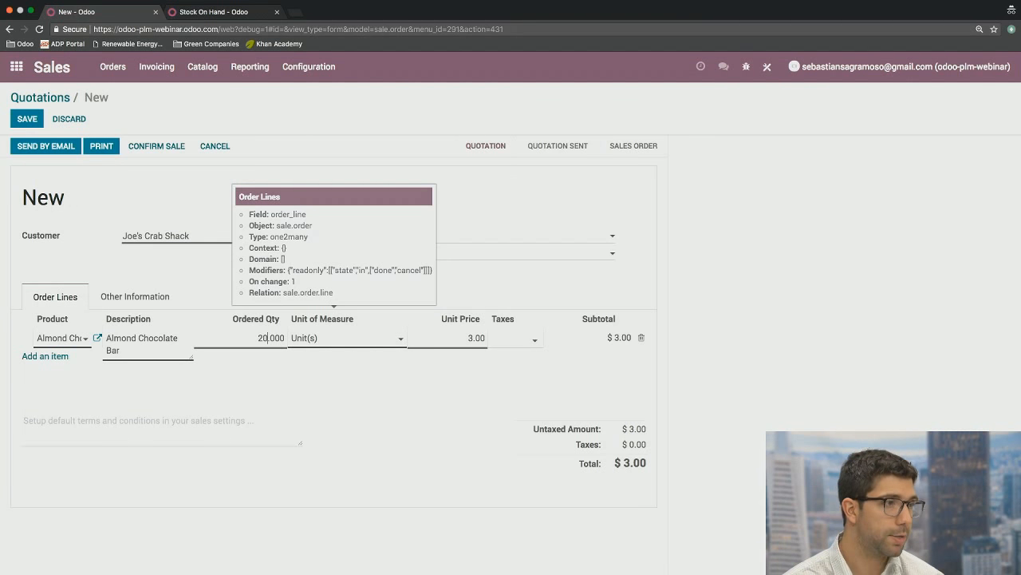
pyautogui.click(359, 404)
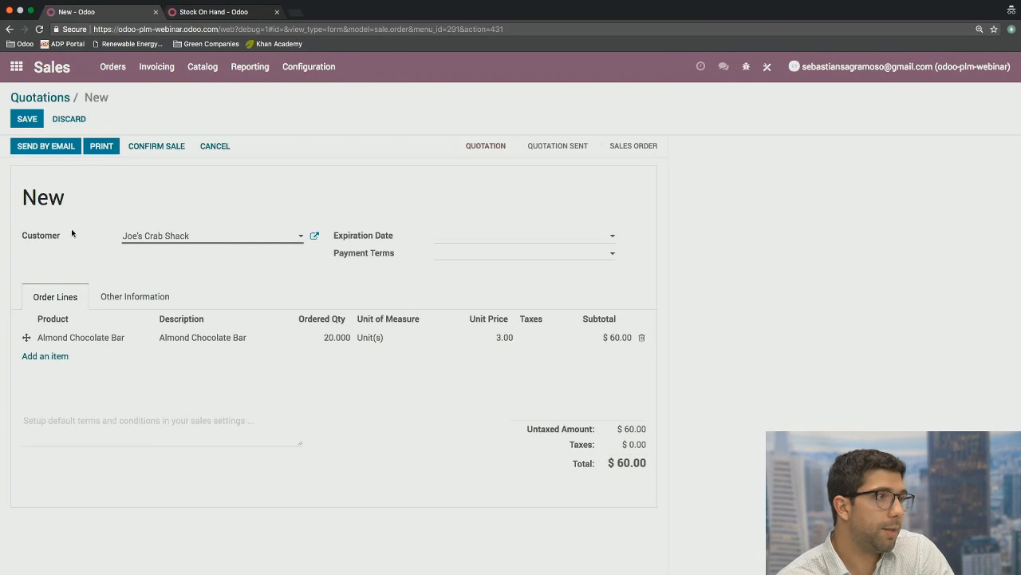
pyautogui.click(26, 121)
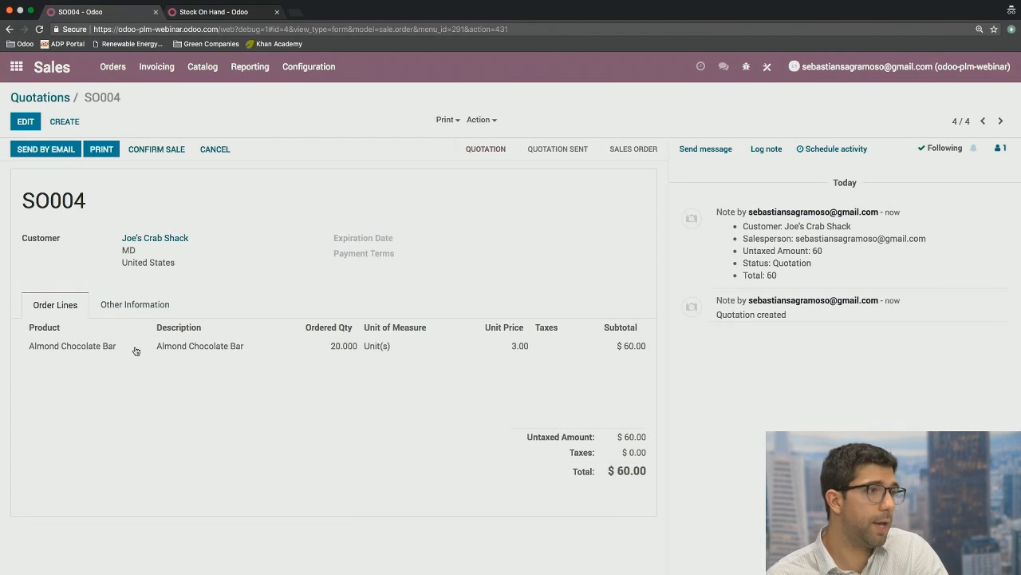
# Step: Put the saved quotation into editing, look up the customer's record from it, and save without changes
pyautogui.click(24, 122)
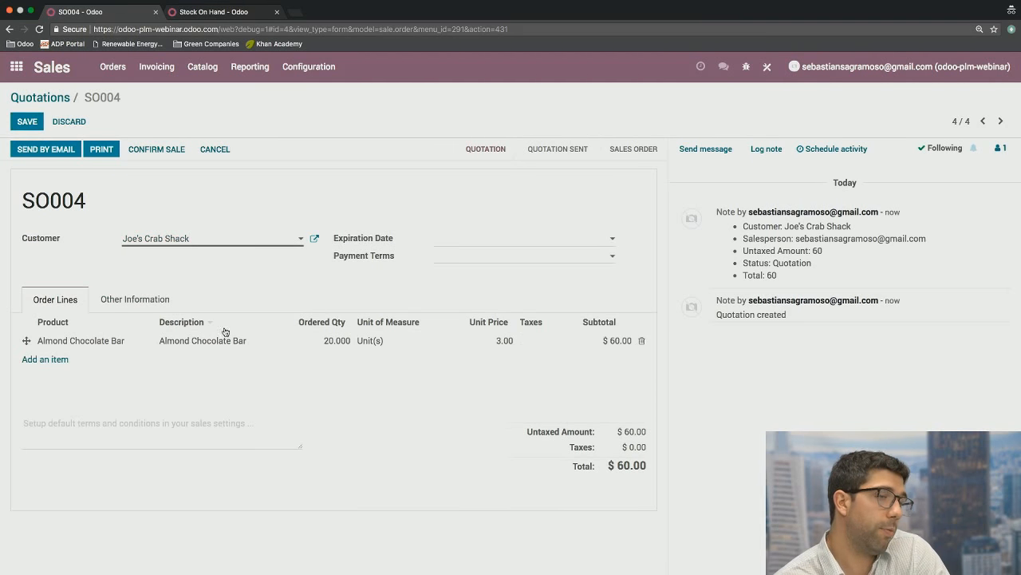
pyautogui.click(314, 238)
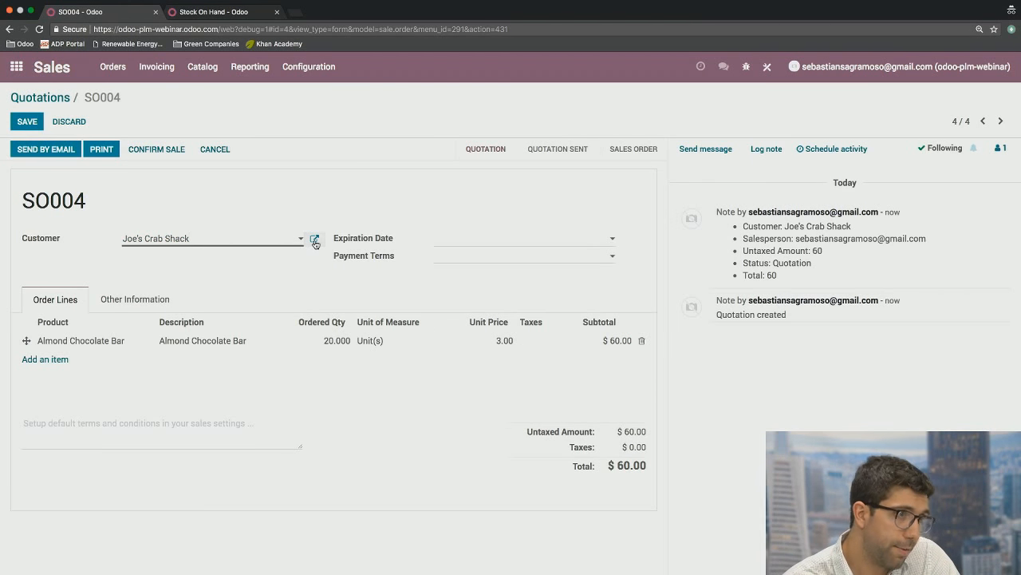
pyautogui.click(822, 90)
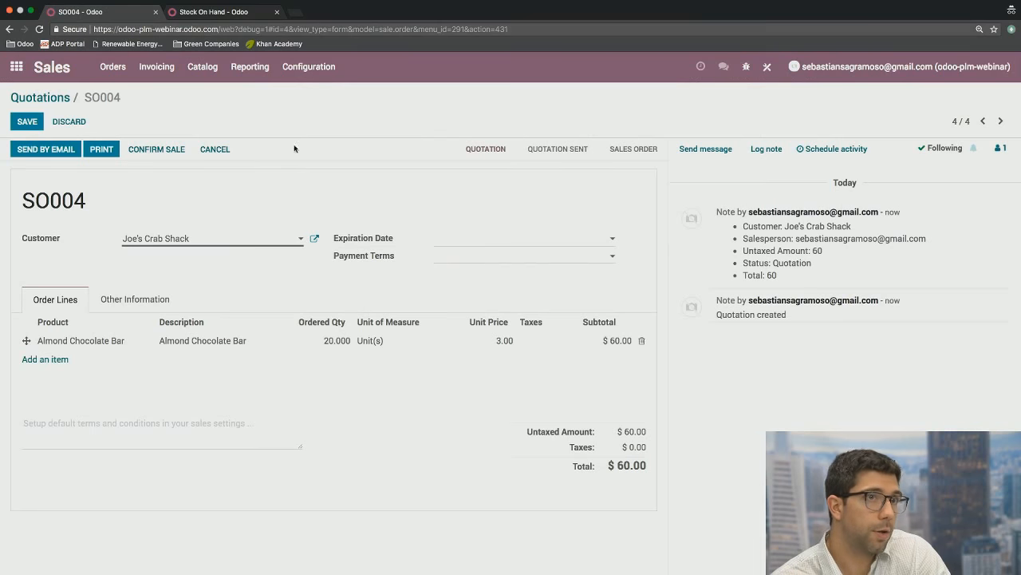
pyautogui.click(25, 123)
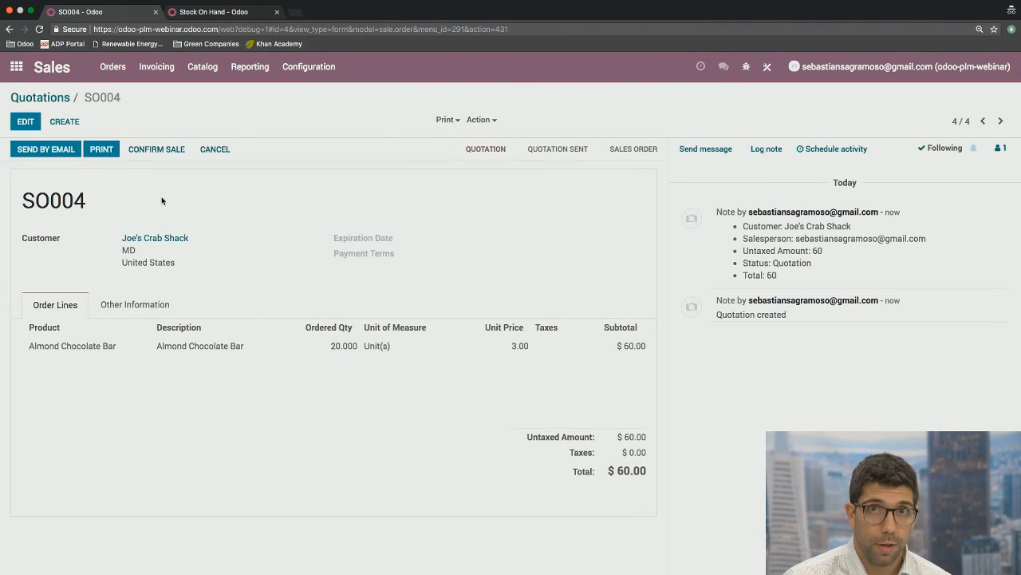
# Step: Confirm the quotation as a sale, examine its delivery order, and return to the sales order
pyautogui.click(156, 152)
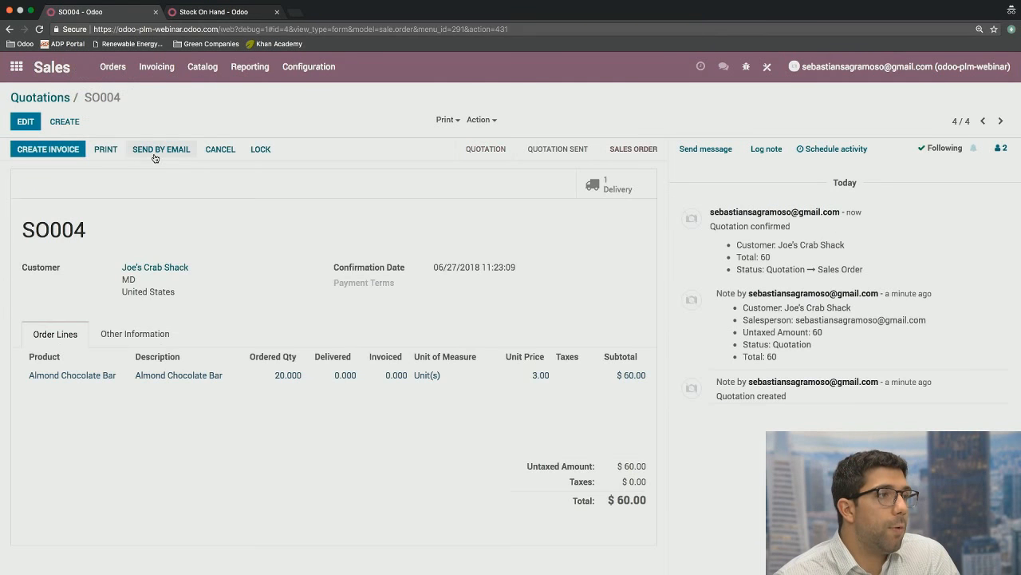
pyautogui.click(613, 188)
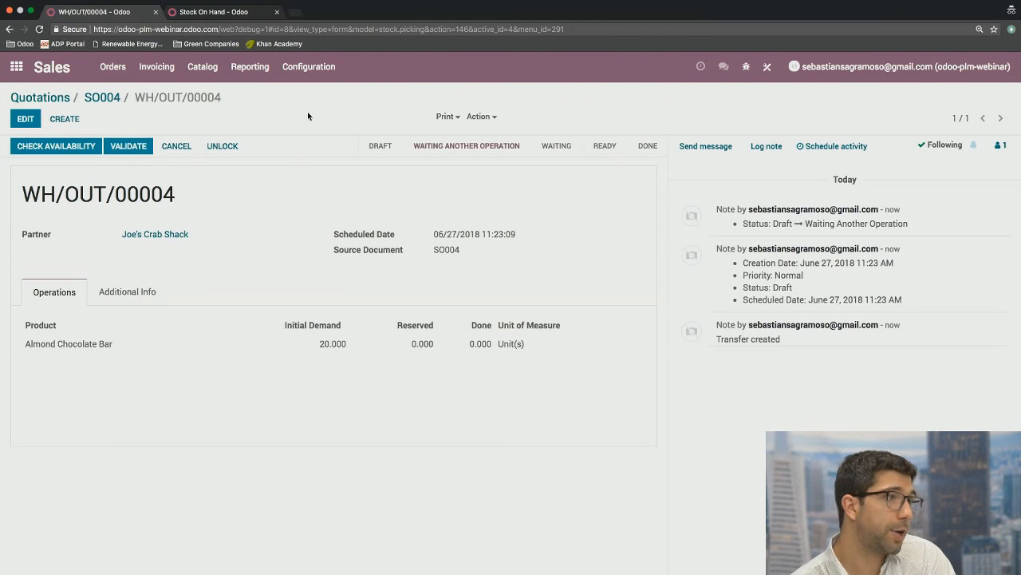
pyautogui.click(102, 98)
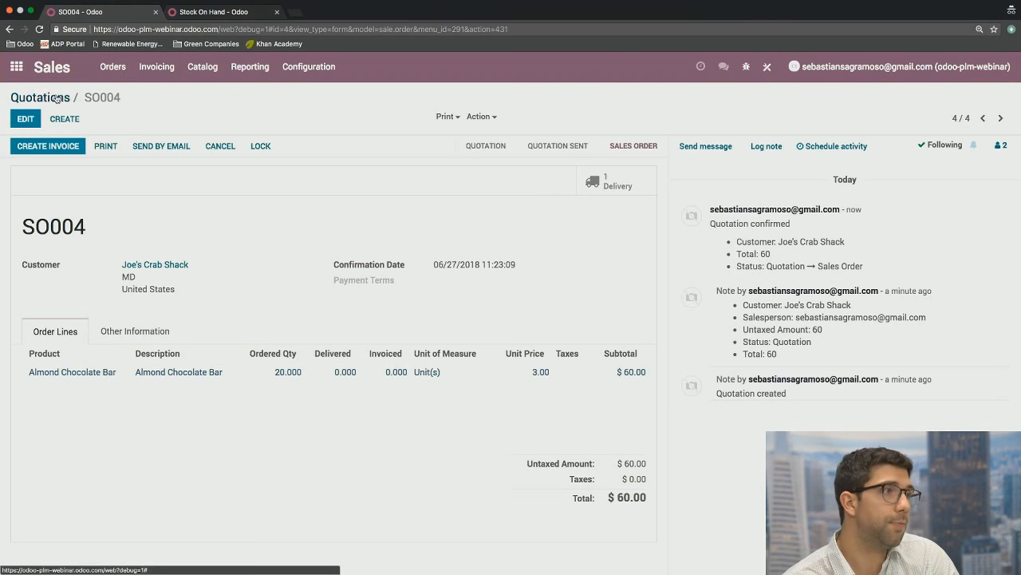
# Step: Switch to the Manufacturing app and open the Almond Chocolate Bar manufacturing order sourced from SO004
pyautogui.click(16, 70)
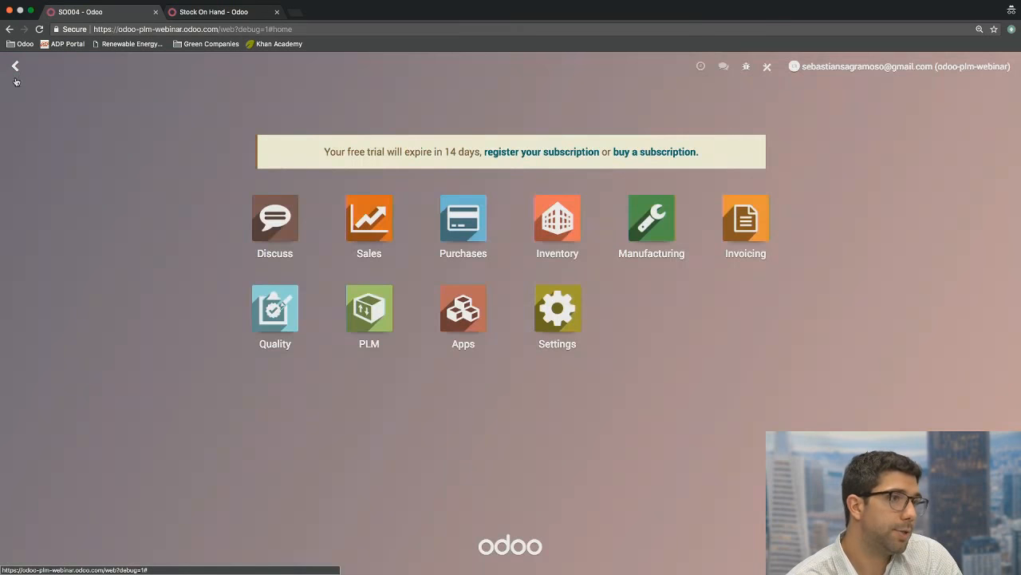
pyautogui.click(652, 234)
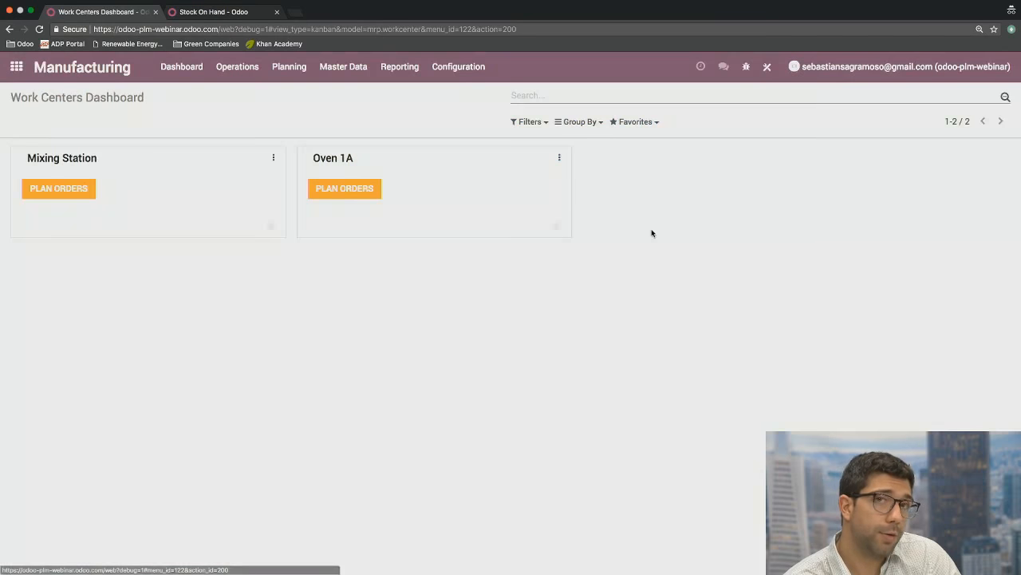
pyautogui.click(233, 69)
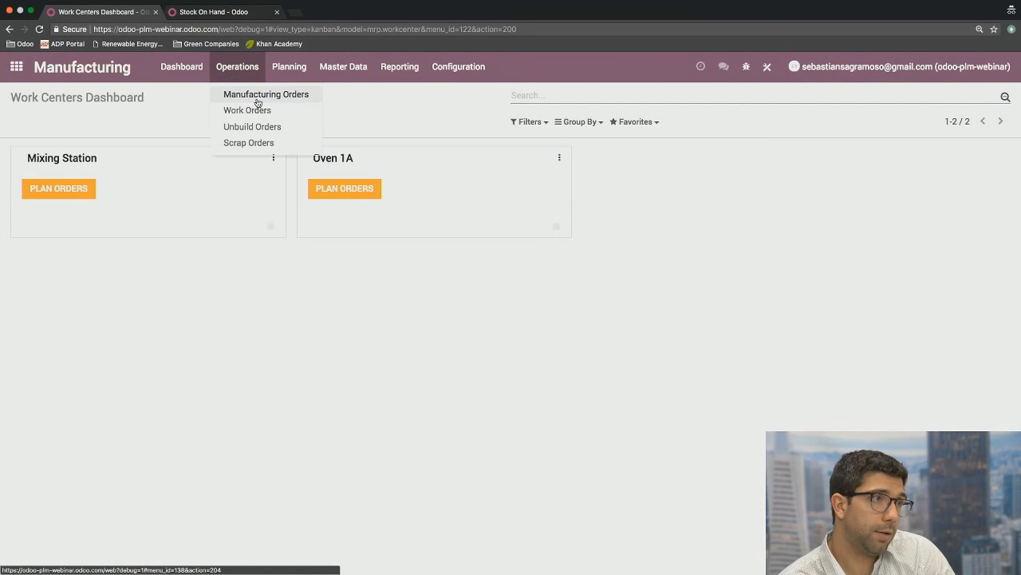
pyautogui.click(253, 95)
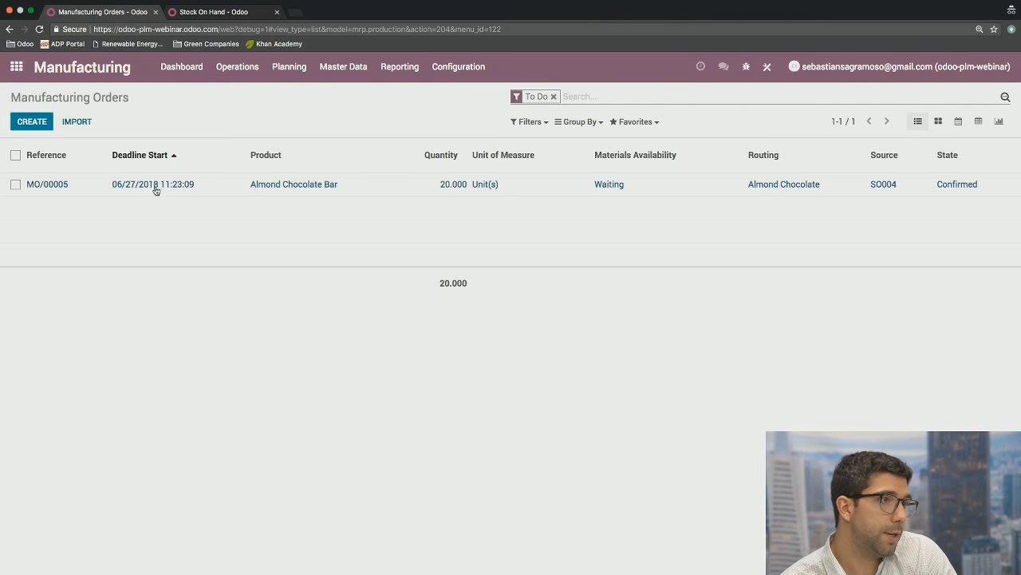
pyautogui.click(379, 189)
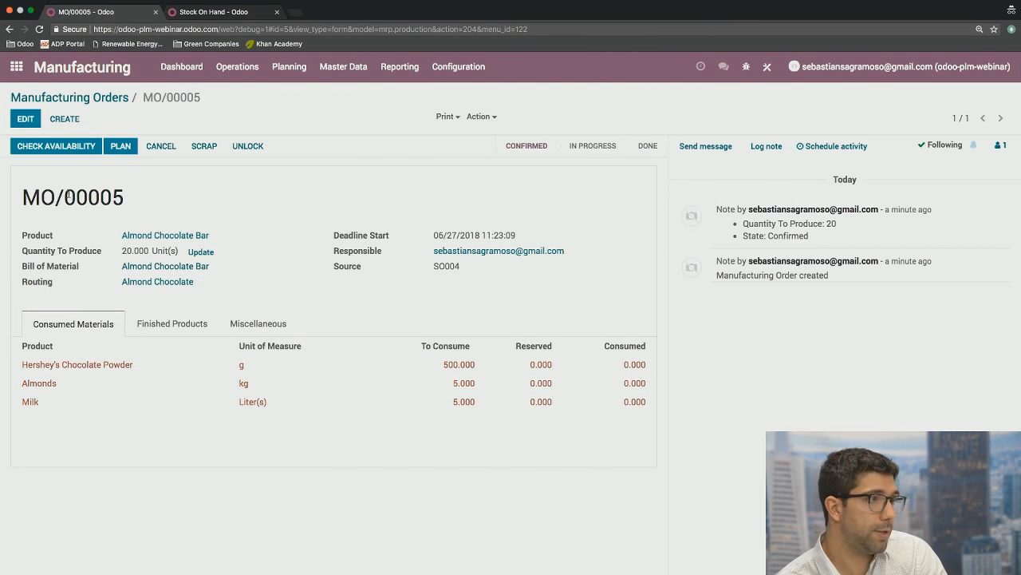
# Step: Check material availability for the manufacturing order and review the reserved quantities of its consumed materials
pyautogui.click(52, 151)
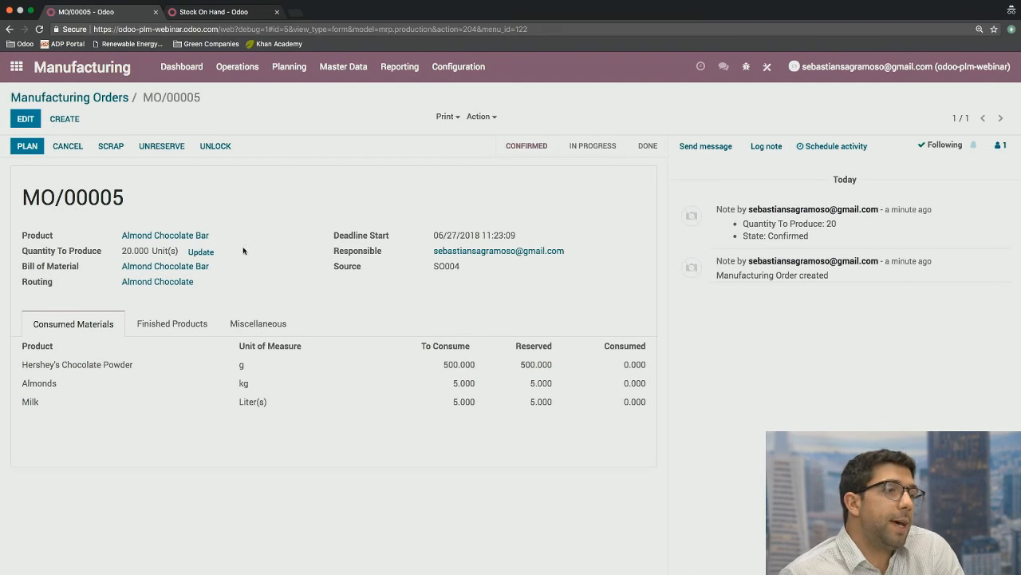
pyautogui.moveTo(356, 375)
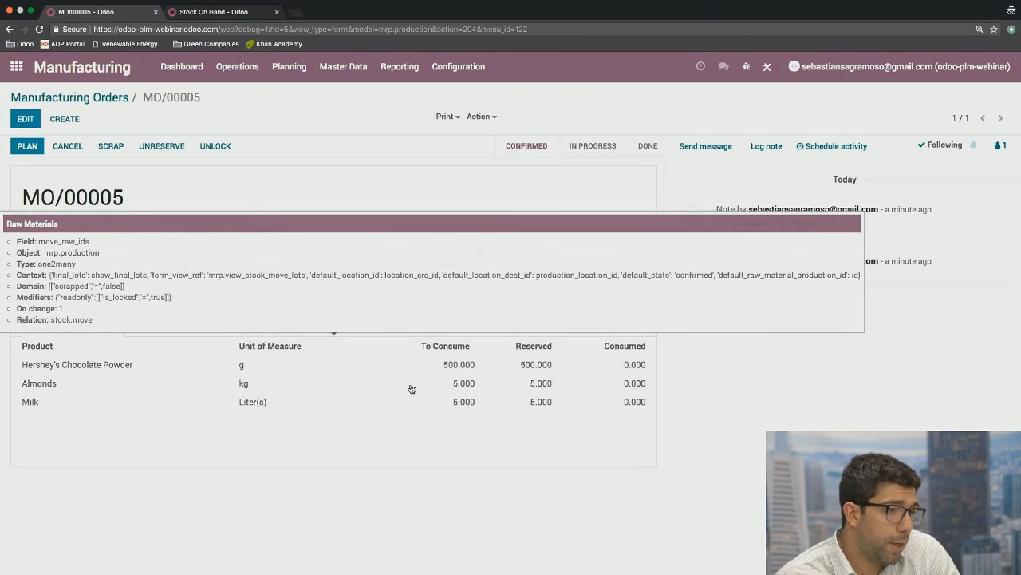
pyautogui.moveTo(424, 438)
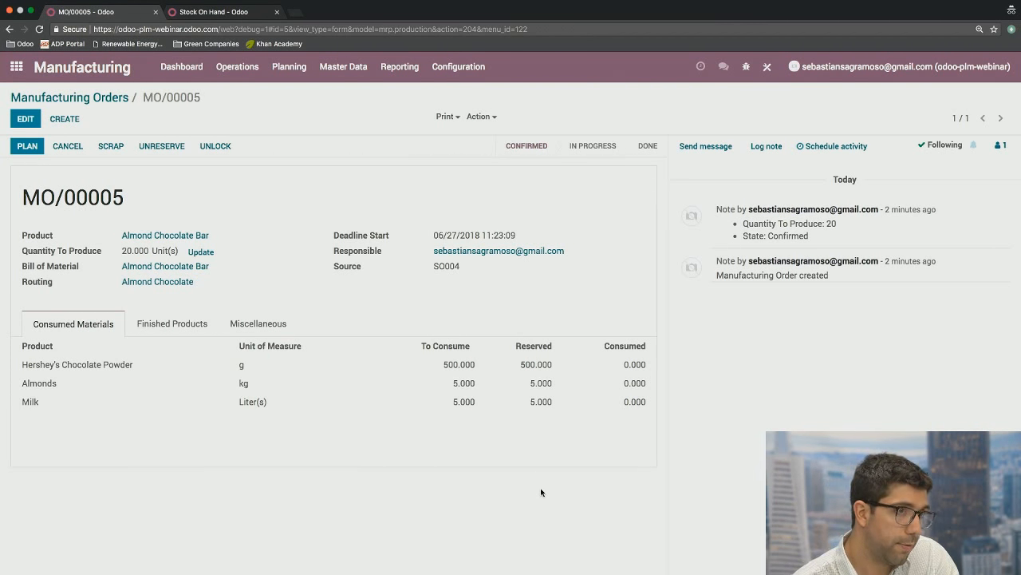
# Step: Leave the developer tools and plan the Almond Chocolate Bar manufacturing order
pyautogui.click(746, 67)
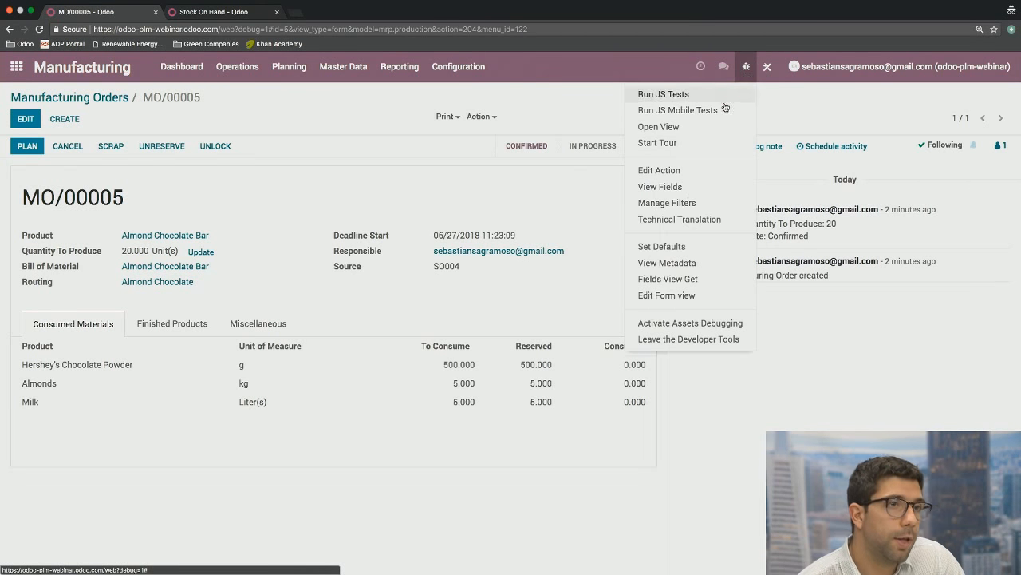
pyautogui.click(707, 340)
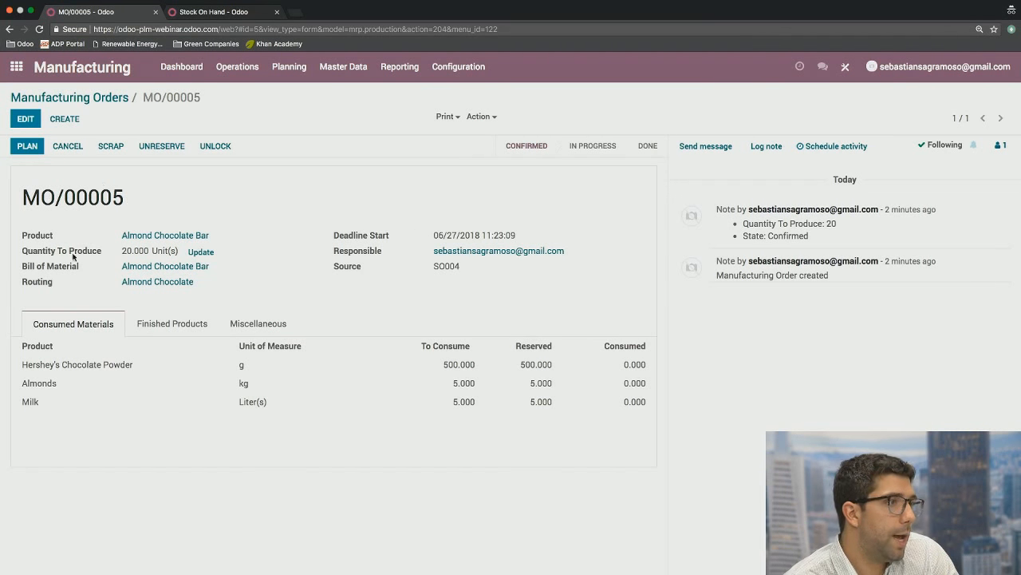
pyautogui.click(25, 151)
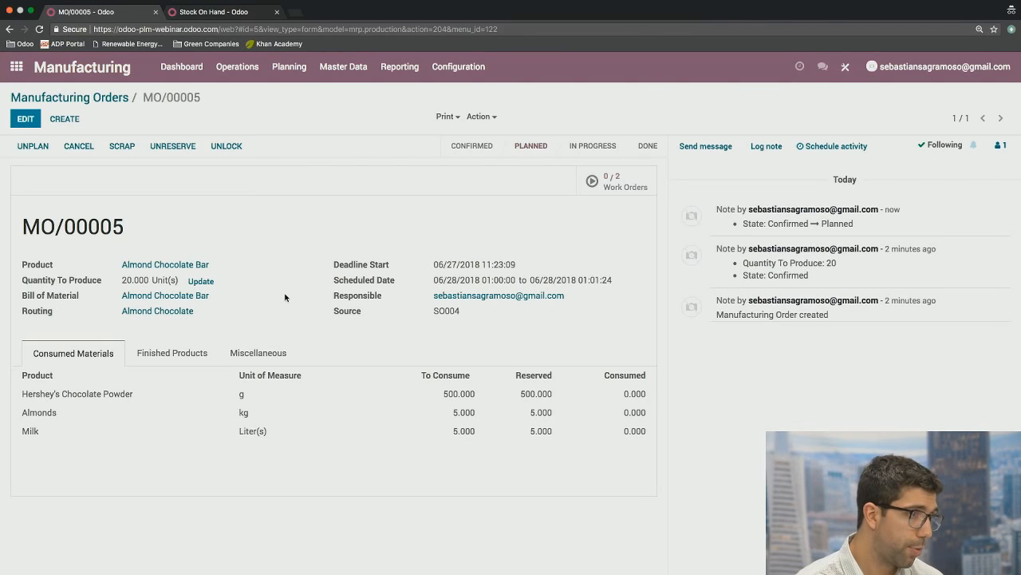
# Step: Open the Mixing work order of the Almond Chocolate Bar manufacturing order and review its current production and time tracking
pyautogui.click(618, 186)
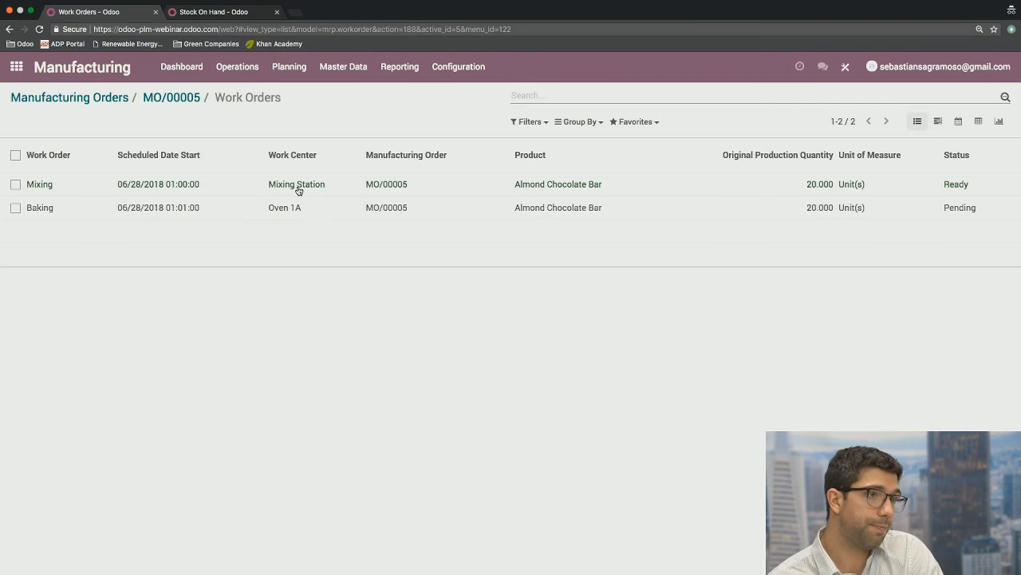
pyautogui.click(297, 190)
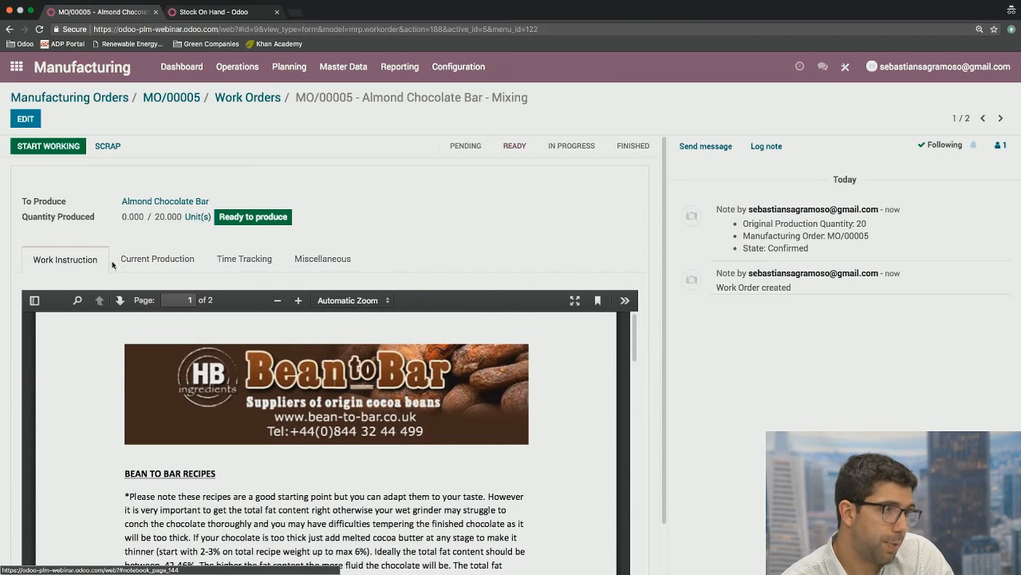
pyautogui.click(157, 259)
pyautogui.click(257, 261)
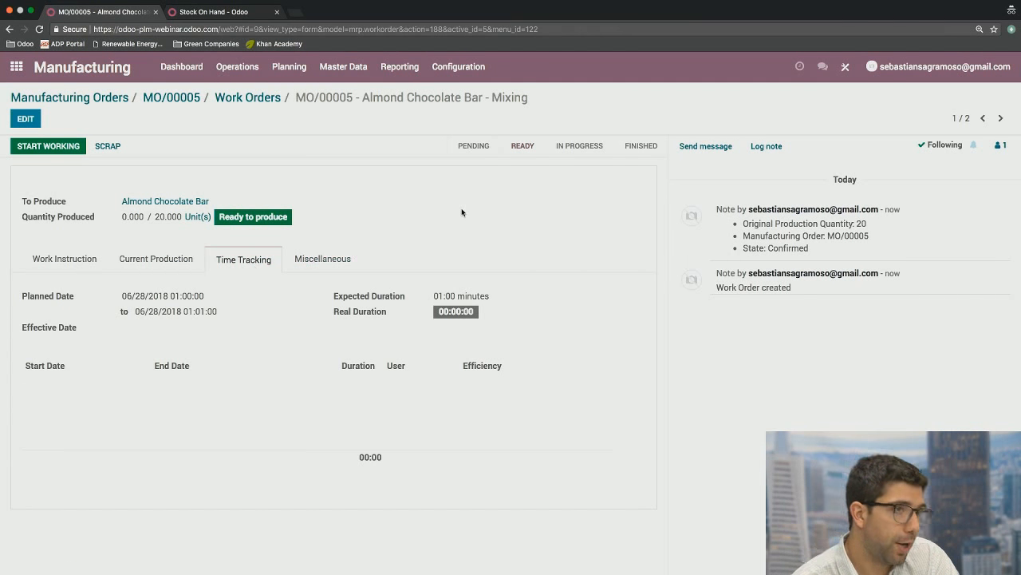
# Step: Start work on the Mixing work order, pause it and resume it
pyautogui.click(41, 148)
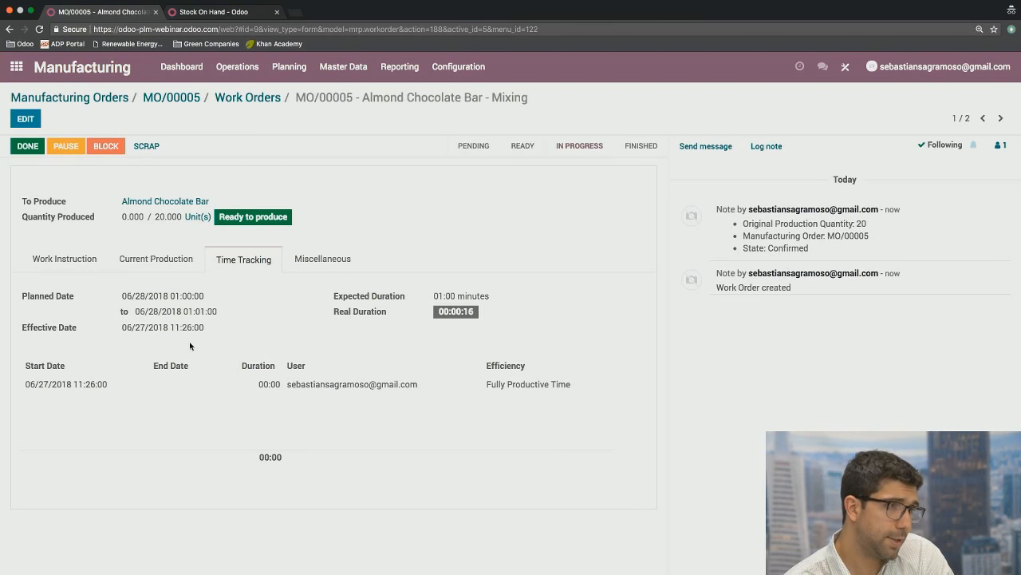
pyautogui.click(64, 147)
pyautogui.click(64, 149)
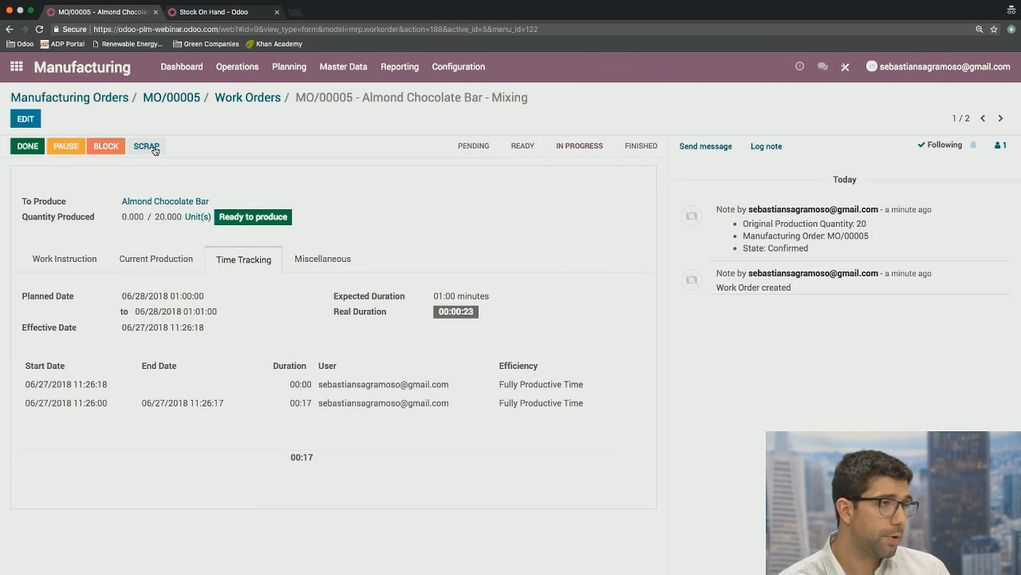
# Step: Examine the loss reasons offered for blocking the work center and leave without blocking it
pyautogui.click(105, 149)
pyautogui.click(329, 140)
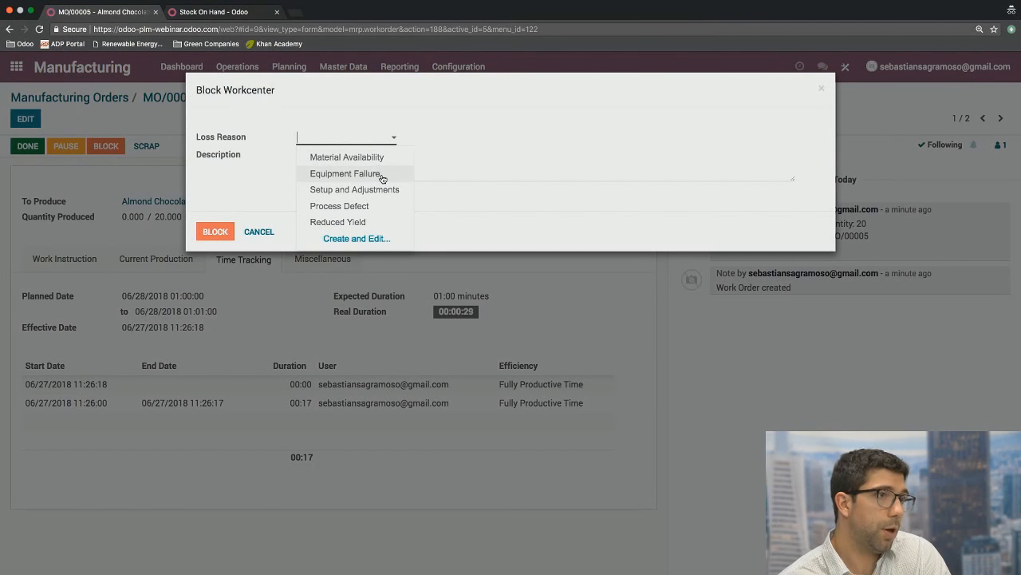
pyautogui.click(276, 177)
pyautogui.click(258, 231)
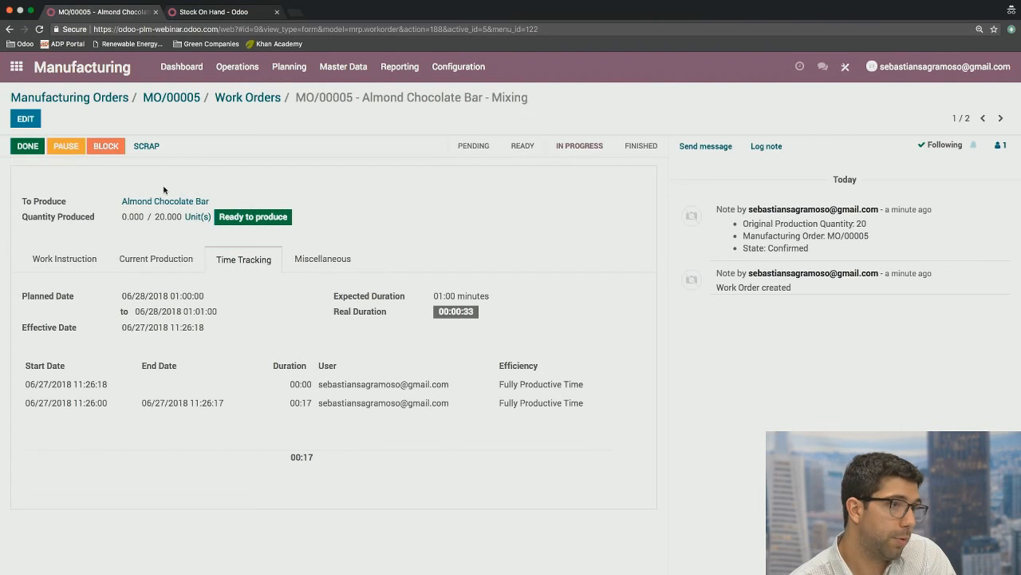
# Step: Finish the Mixing work order, and start and complete the Baking work order
pyautogui.click(24, 149)
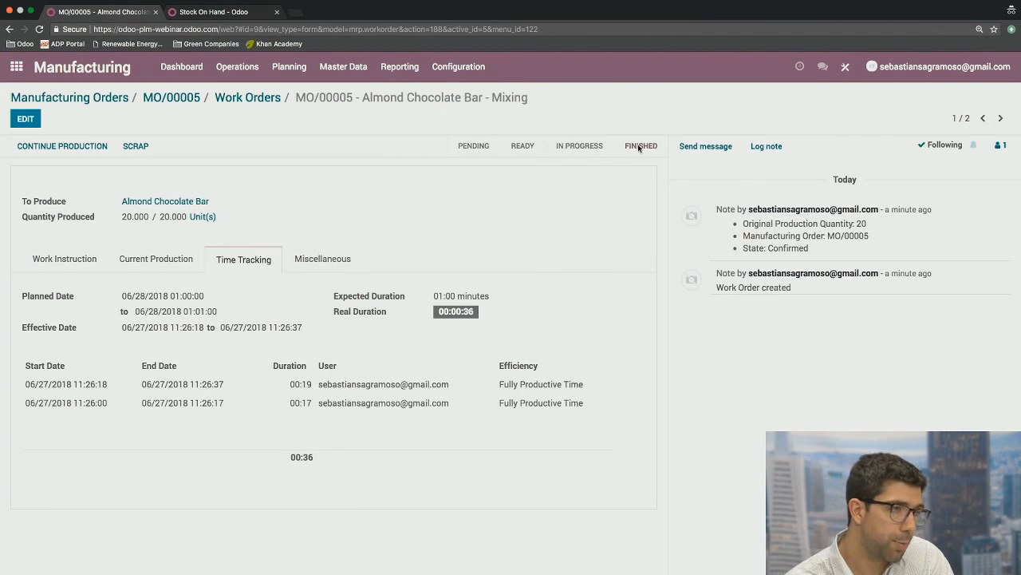
pyautogui.click(1000, 118)
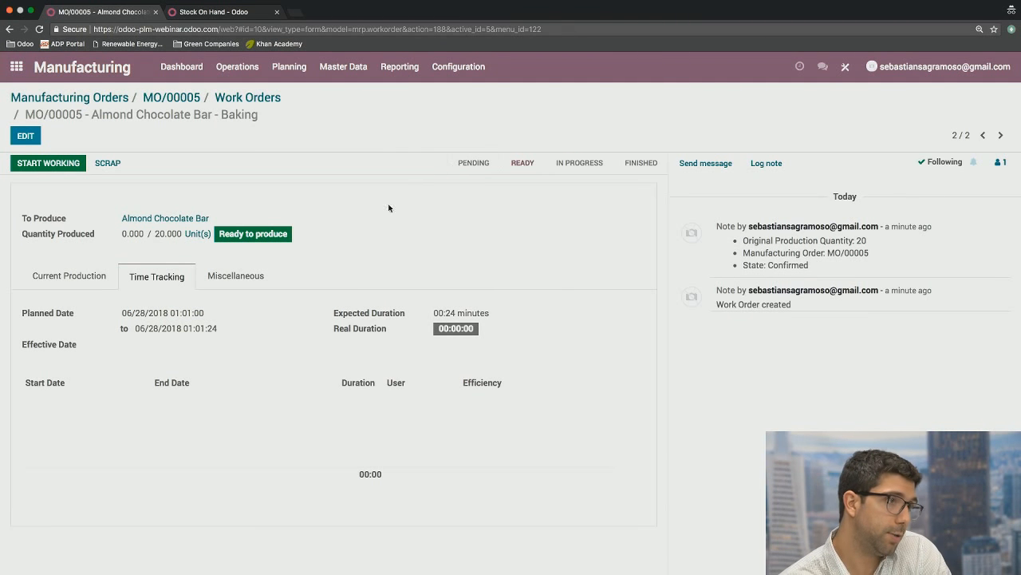
pyautogui.click(69, 275)
pyautogui.click(31, 165)
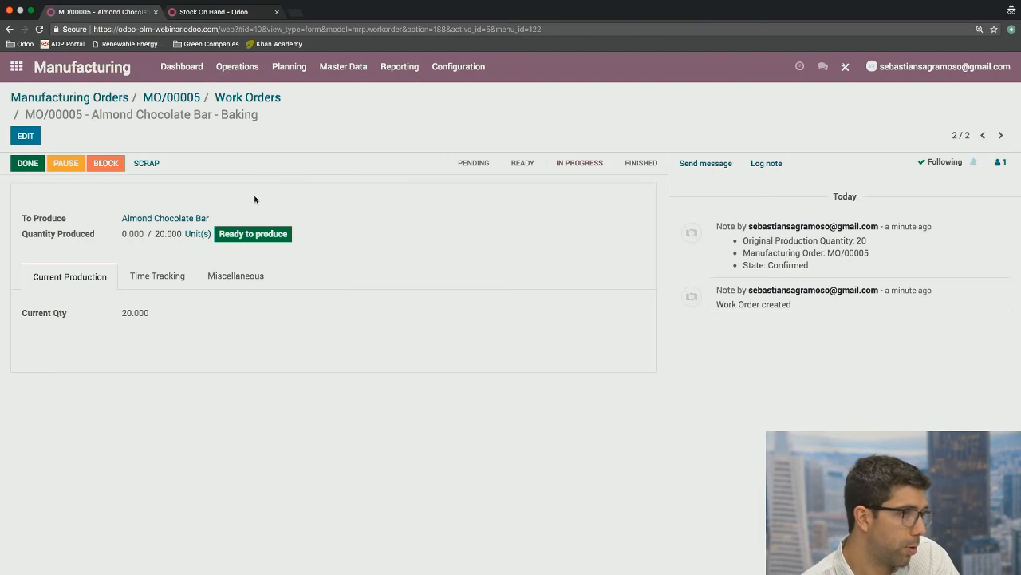
pyautogui.click(26, 167)
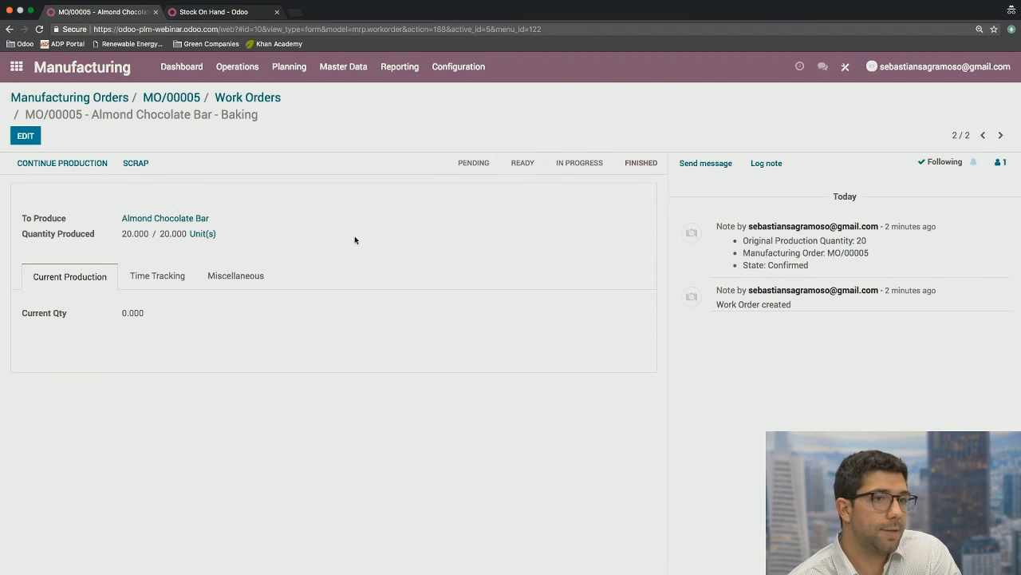
# Step: Mark manufacturing order MO/00005 as done and review its cost analysis
pyautogui.click(166, 98)
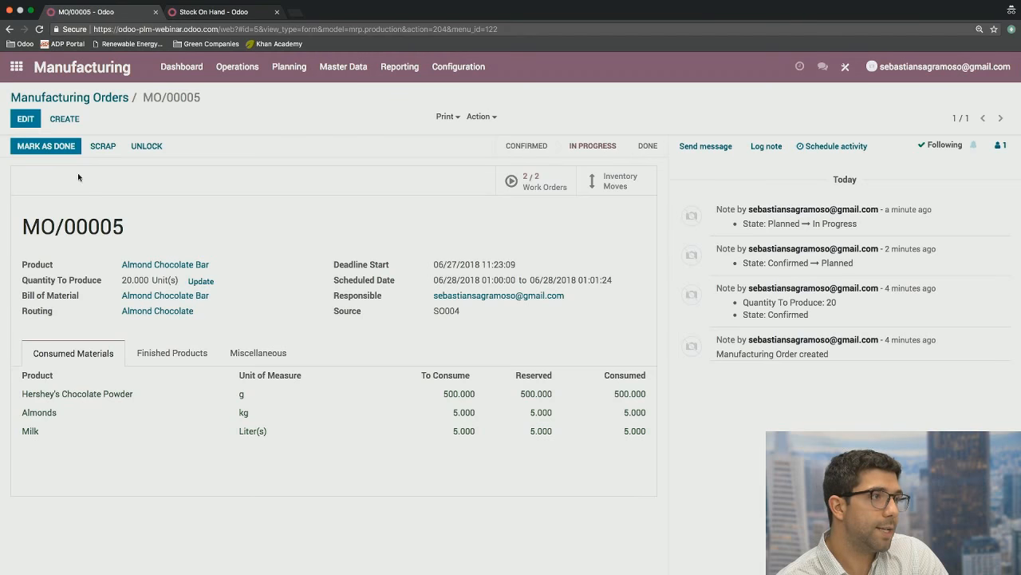
pyautogui.click(46, 147)
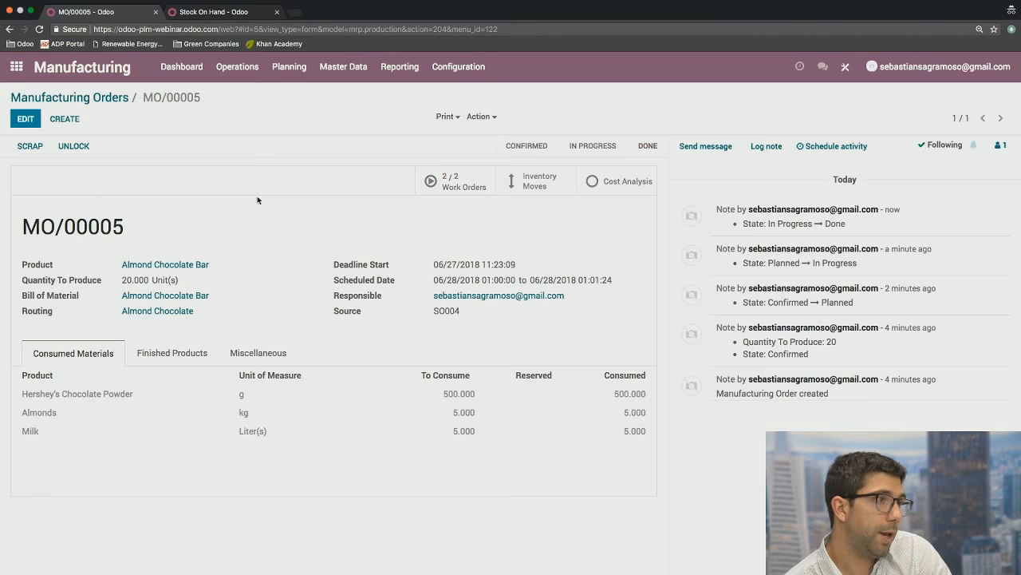
pyautogui.click(611, 187)
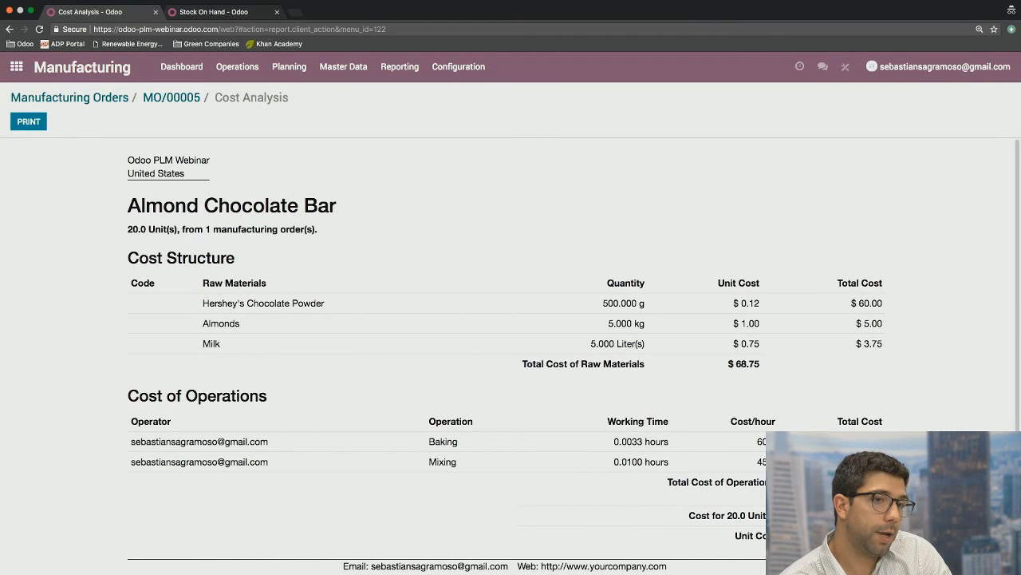
pyautogui.click(163, 97)
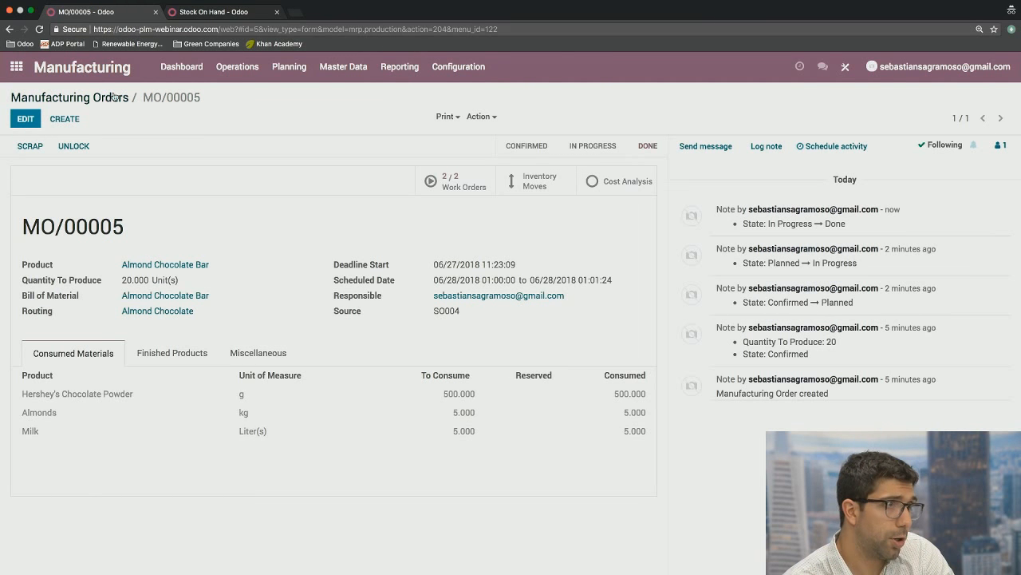
# Step: Switch to the Inventory app and open the ready delivery order sourced from SO004
pyautogui.click(15, 66)
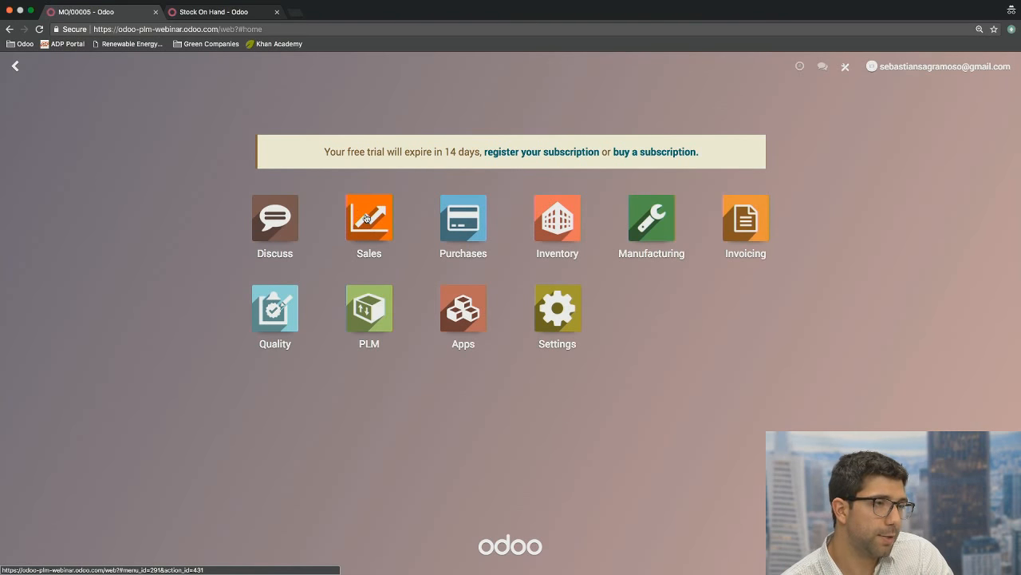
pyautogui.click(554, 213)
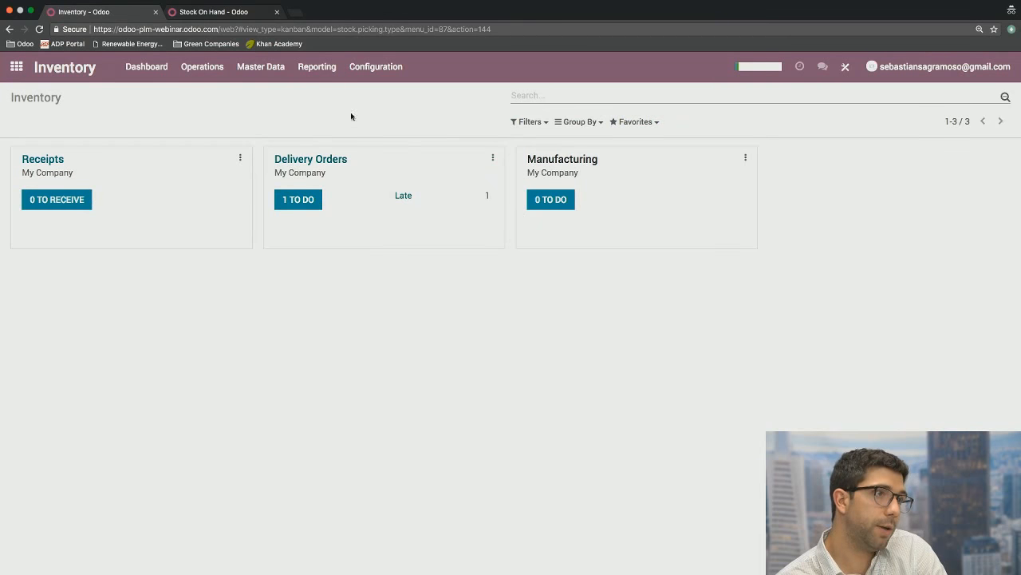
pyautogui.click(302, 204)
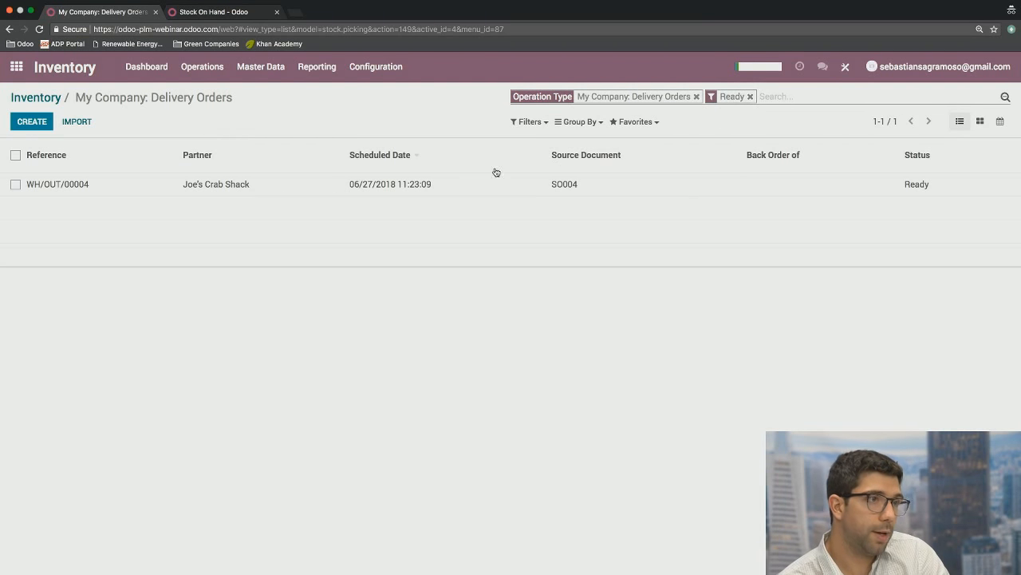
pyautogui.click(297, 185)
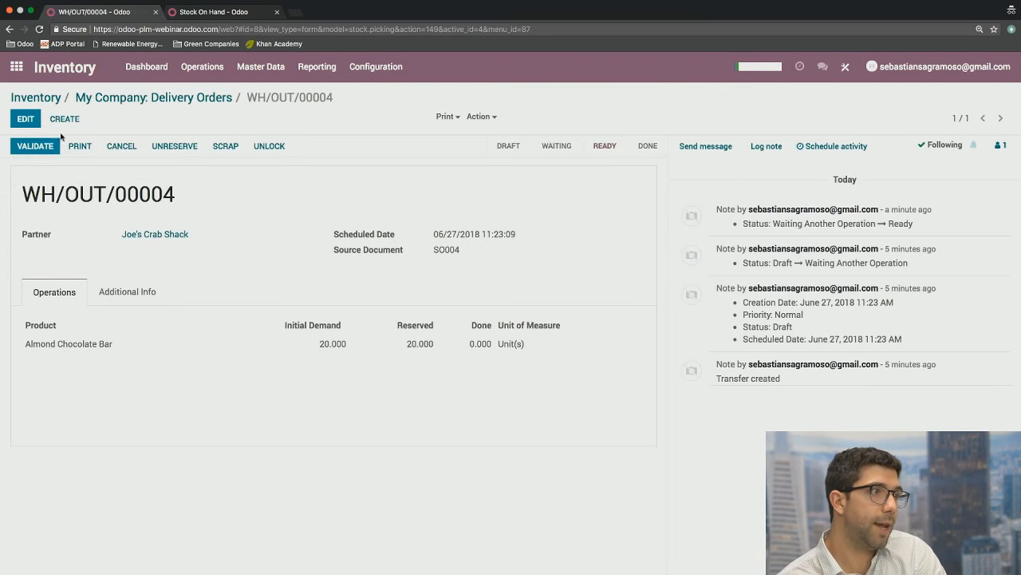
# Step: Set the delivery's done quantity of Almond Chocolate Bar to 20 and validate the transfer, returning to the Inventory dashboard
pyautogui.click(25, 119)
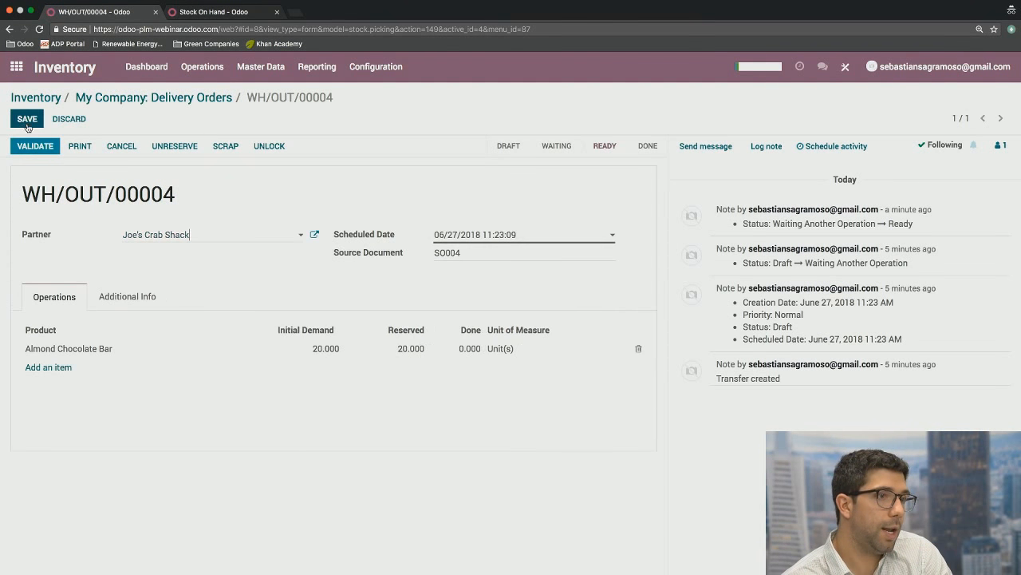
pyautogui.click(461, 349)
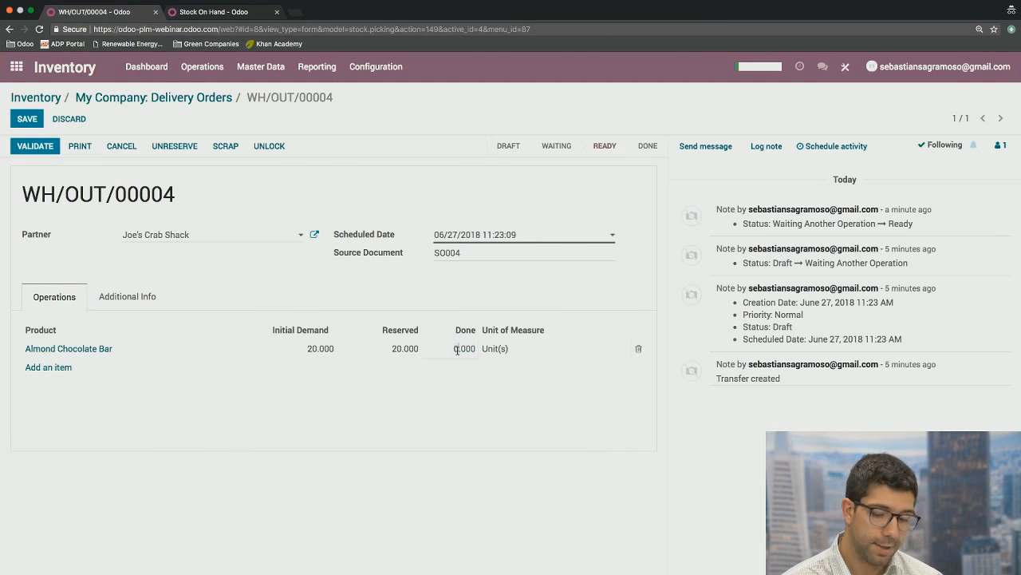
pyautogui.write('20')
pyautogui.click(364, 307)
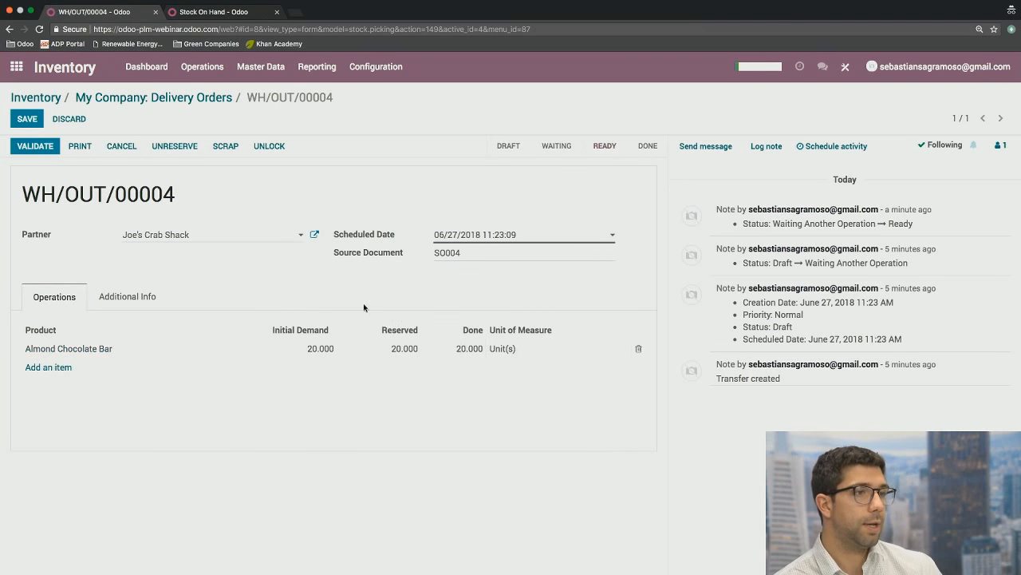
pyautogui.click(35, 147)
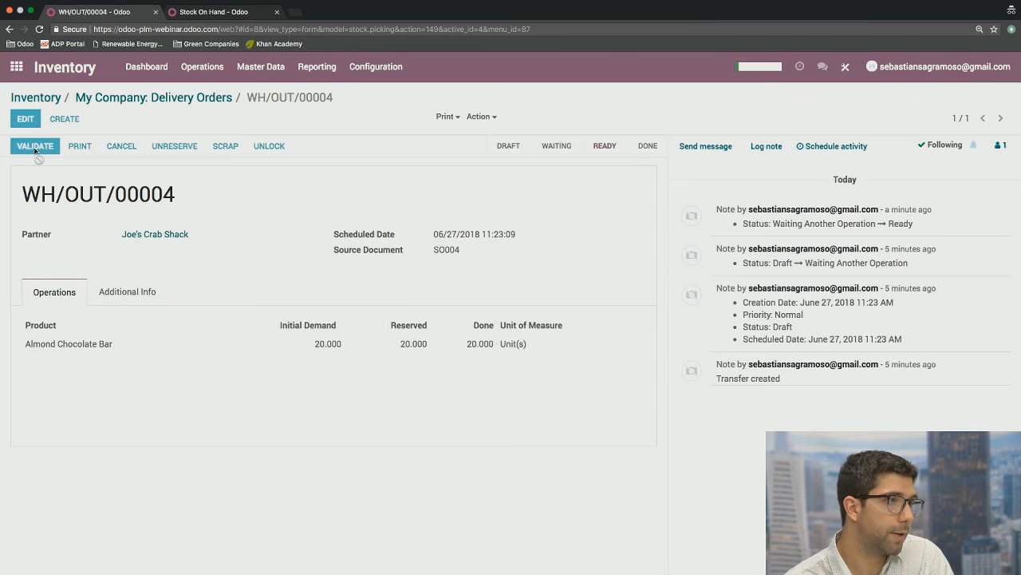
pyautogui.click(36, 147)
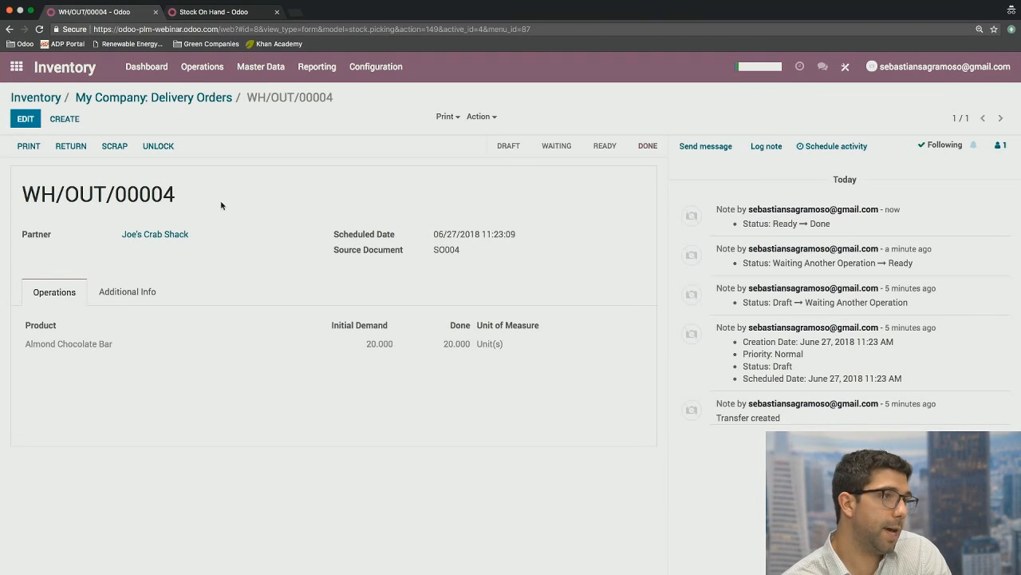
pyautogui.click(146, 67)
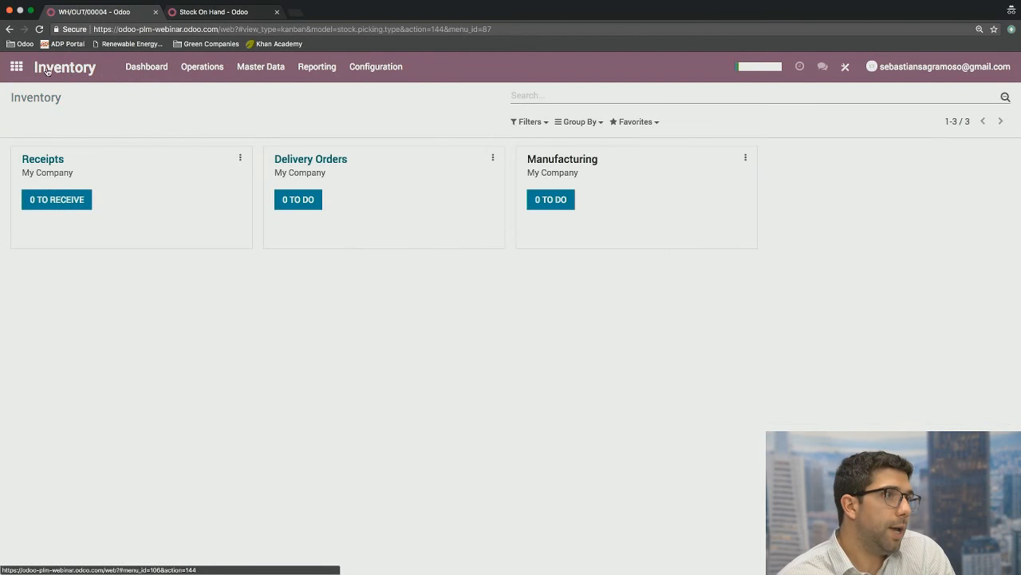
# Step: Switch to the PLM app and open the BOM Revisions engineering change orders with the Effective stage unfolded
pyautogui.click(16, 66)
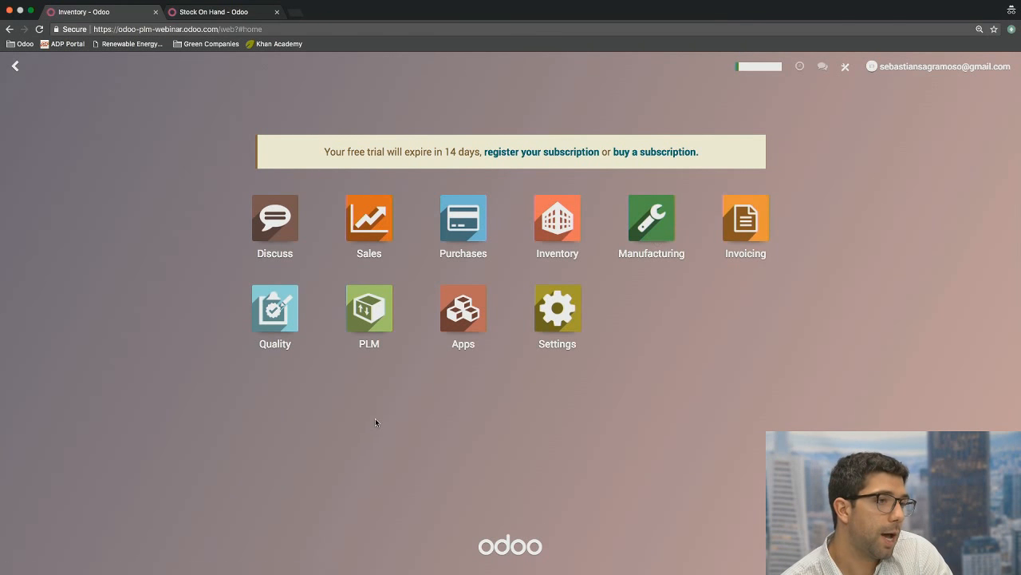
pyautogui.click(363, 315)
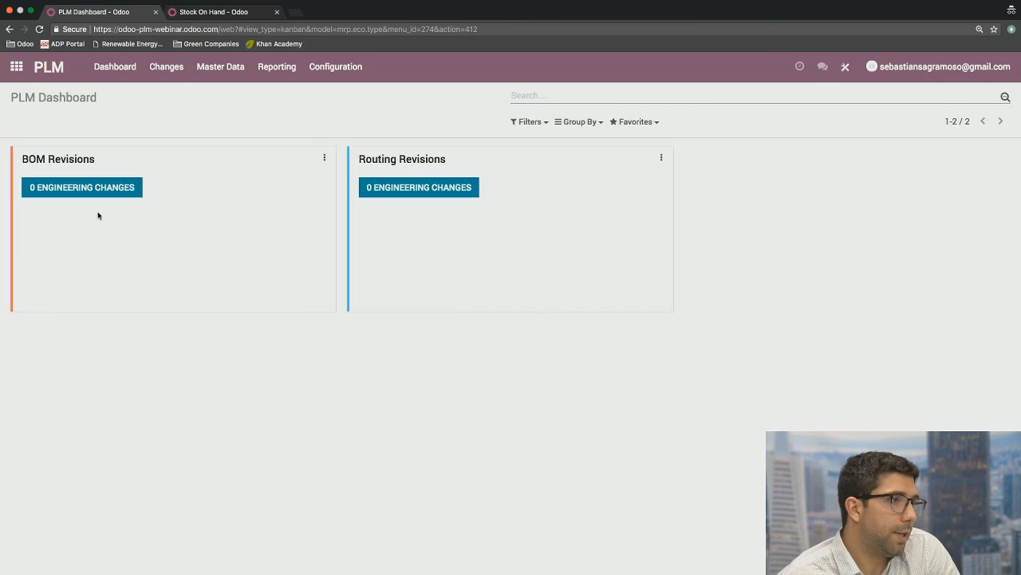
pyautogui.click(49, 188)
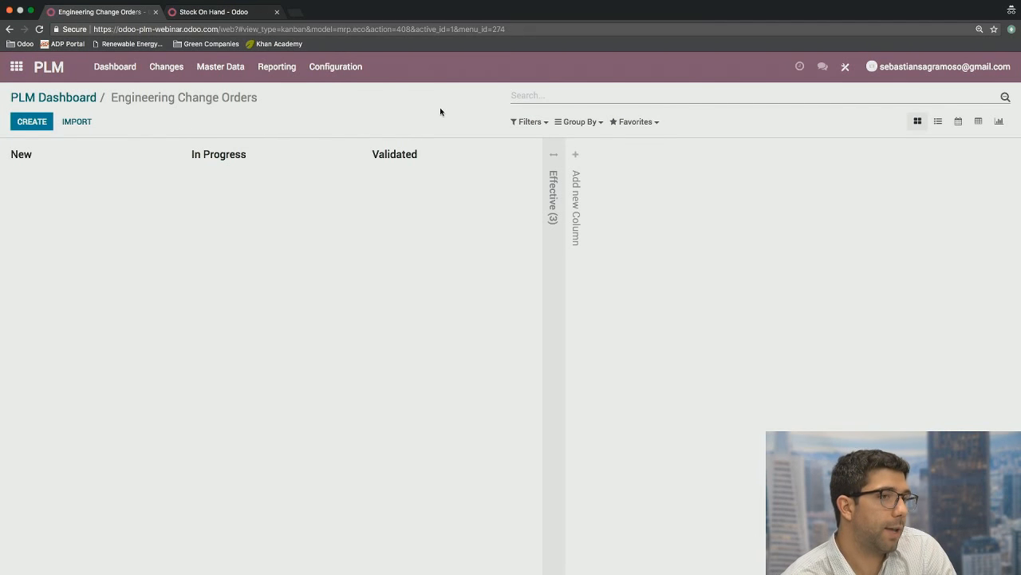
pyautogui.click(553, 155)
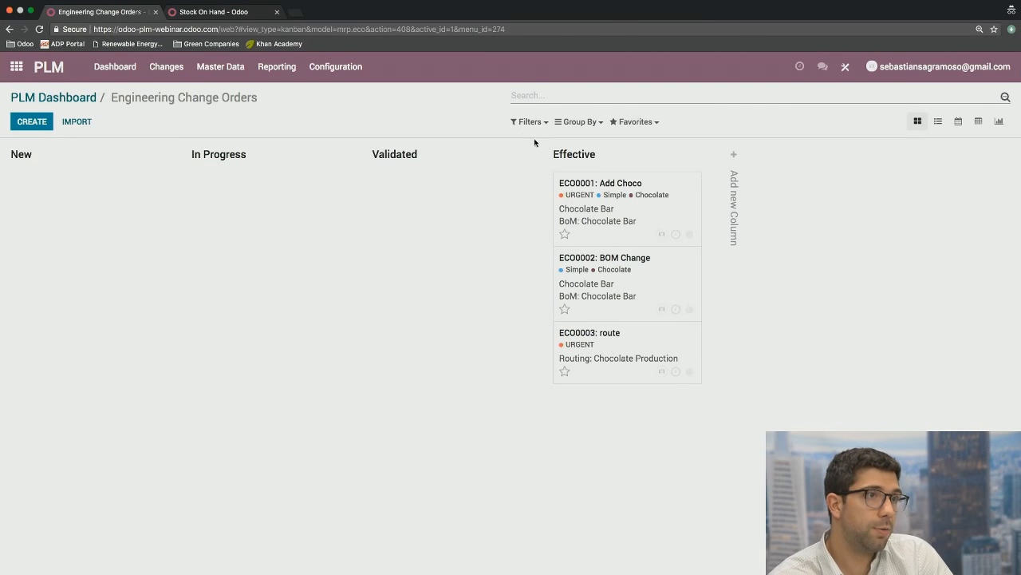
pyautogui.click(579, 122)
pyautogui.click(608, 201)
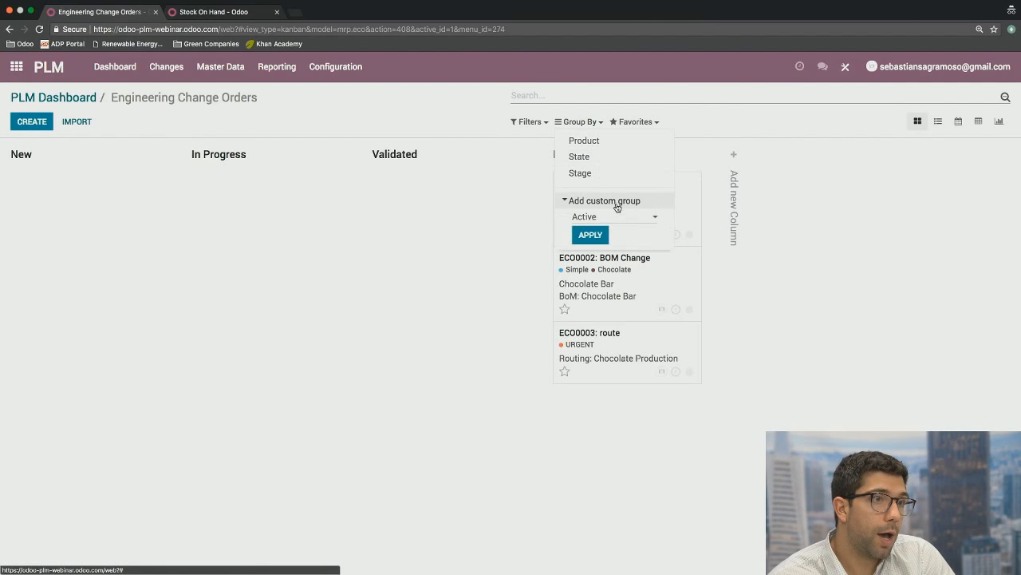
pyautogui.click(615, 200)
# Step: Filter the engineering change orders with a custom condition where Tags contains "urgent"
pyautogui.click(531, 124)
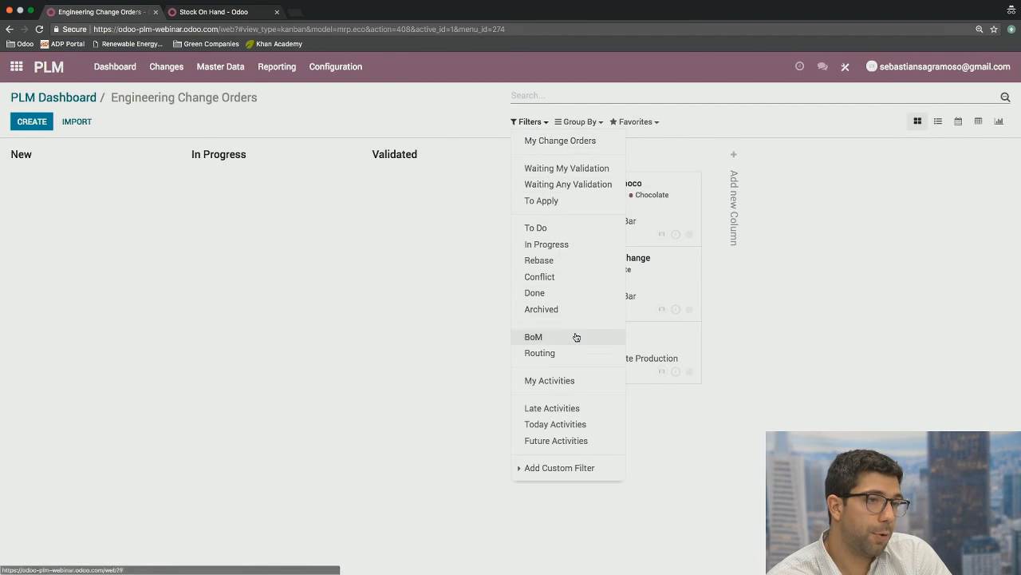
pyautogui.click(587, 469)
pyautogui.click(570, 421)
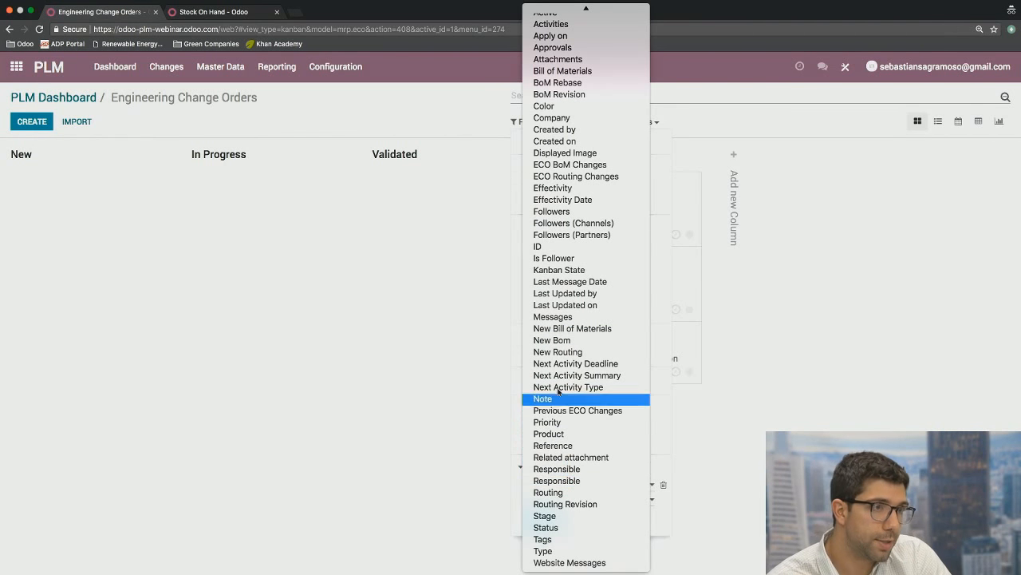
pyautogui.click(572, 541)
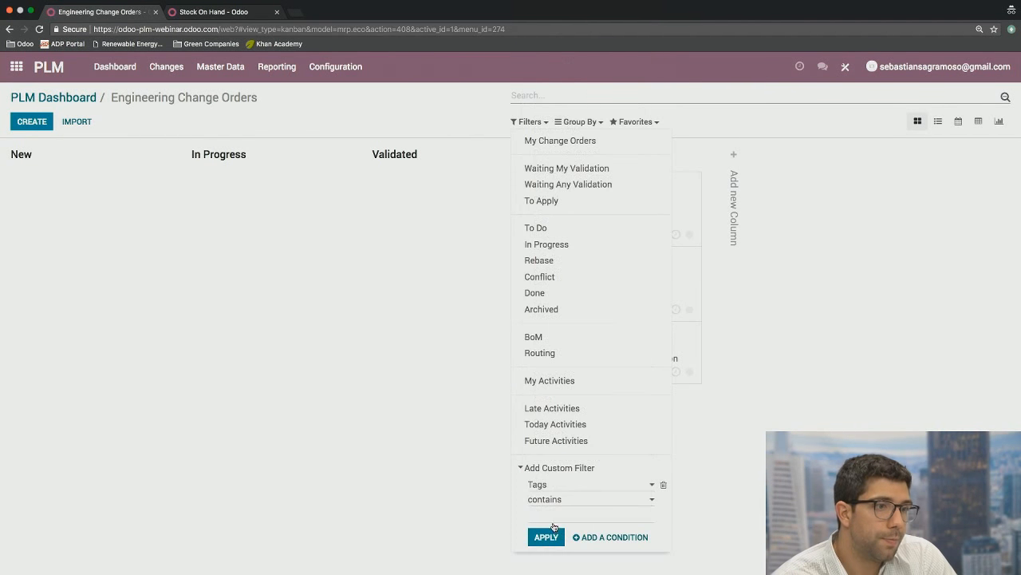
pyautogui.write('urgent')
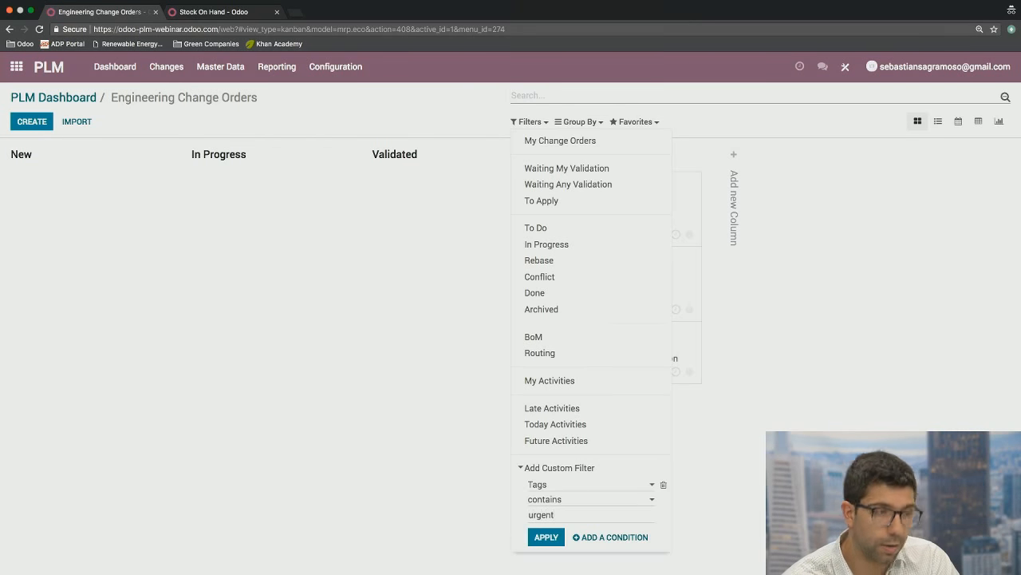
pyautogui.press('Return')
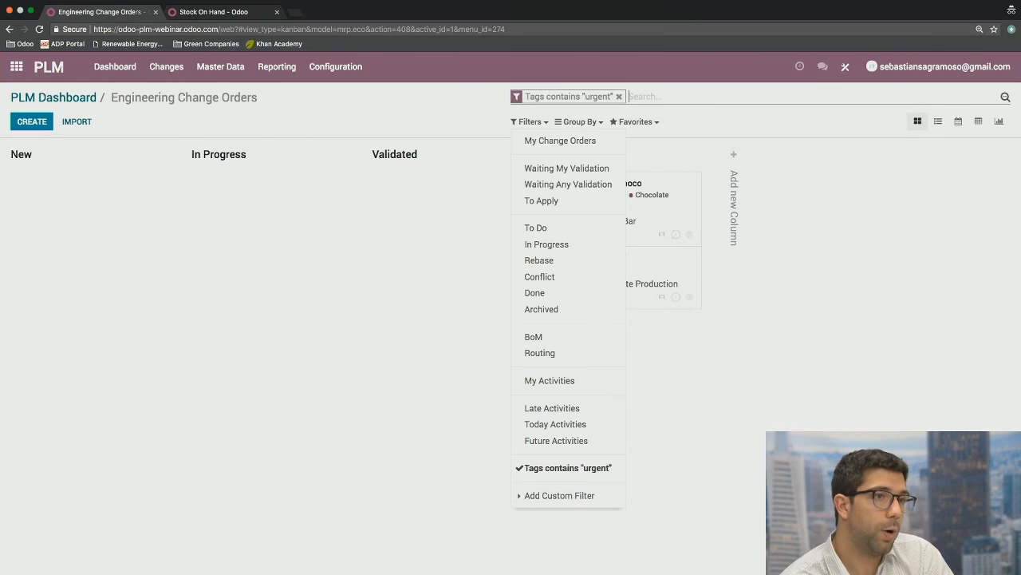
# Step: Check the planned activities of the Add Choco change order, the overall activity list and the conversations list
pyautogui.click(469, 106)
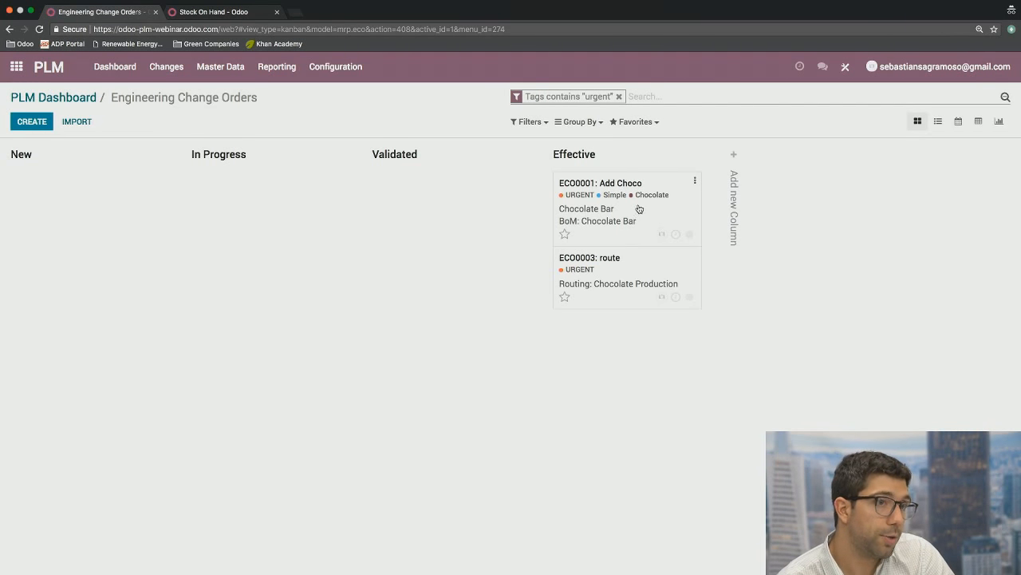
pyautogui.click(677, 237)
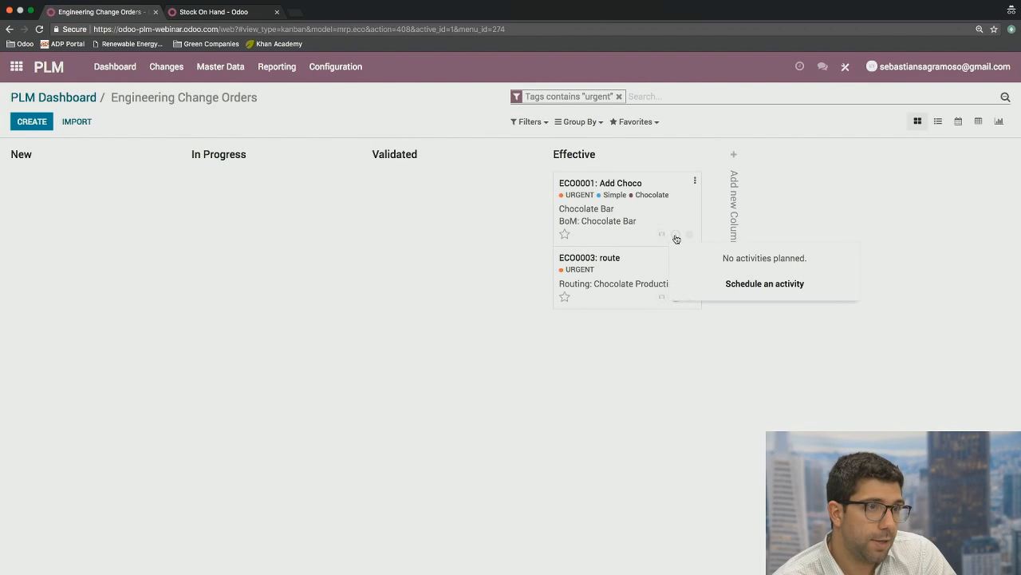
pyautogui.click(676, 238)
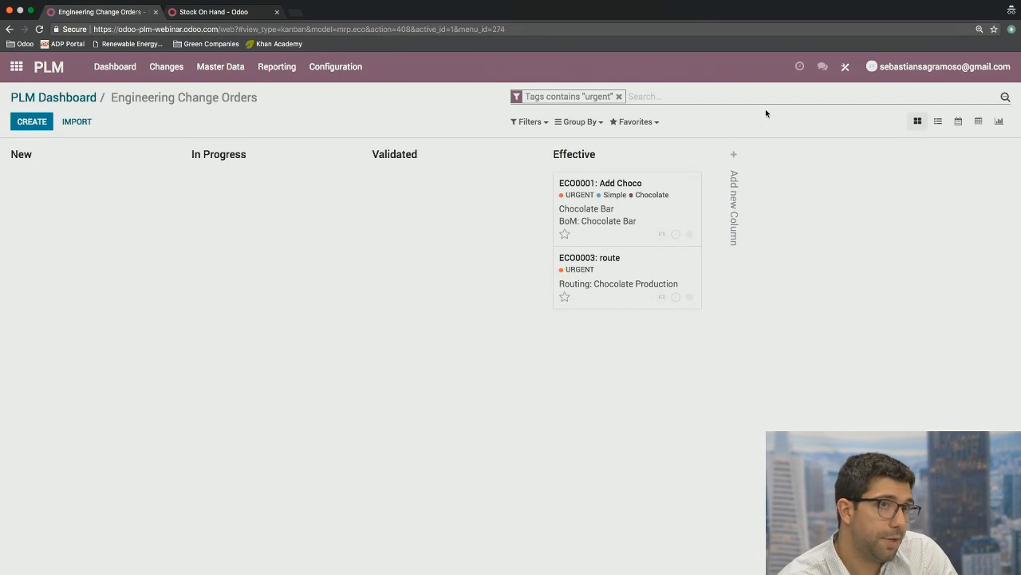
pyautogui.click(801, 68)
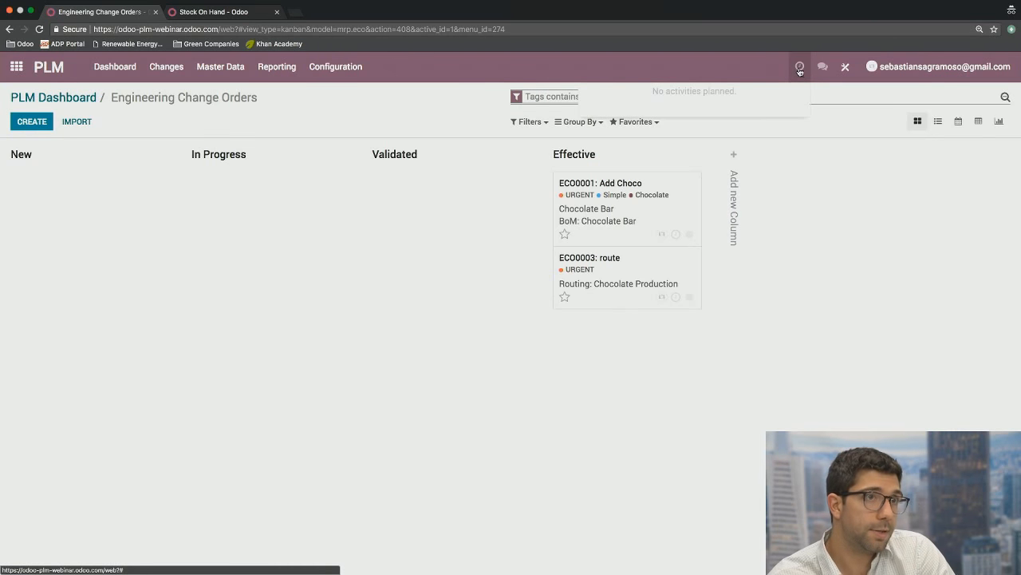
pyautogui.click(823, 70)
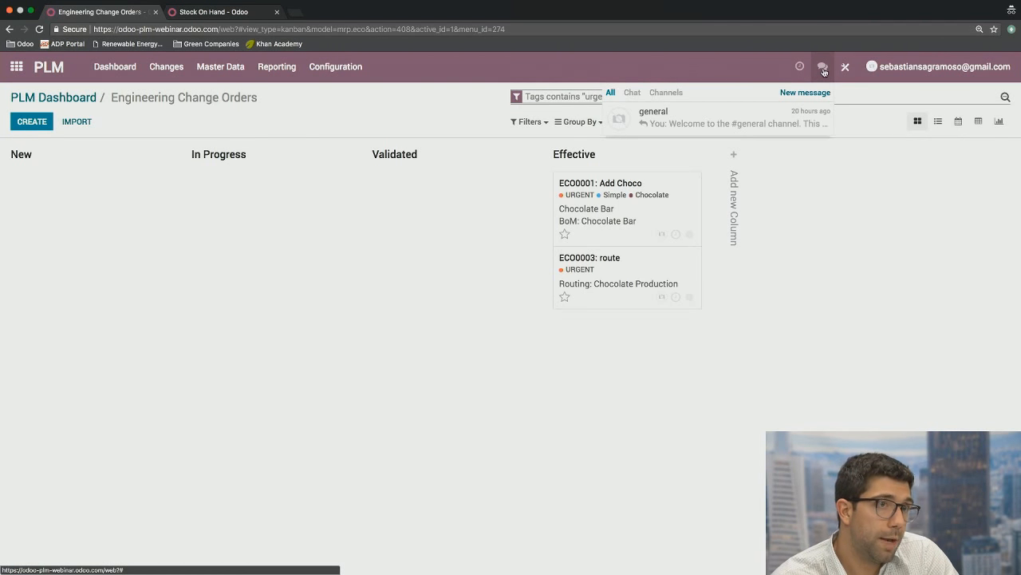
pyautogui.click(823, 70)
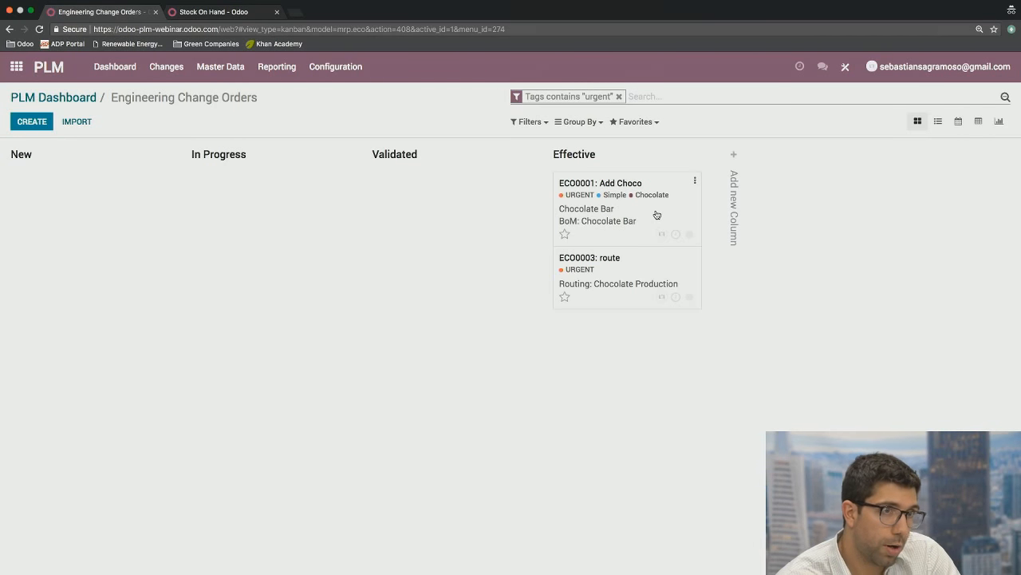
# Step: Open the change order ECO0001: Add Choco and review its BoM changes and approvals
pyautogui.click(691, 239)
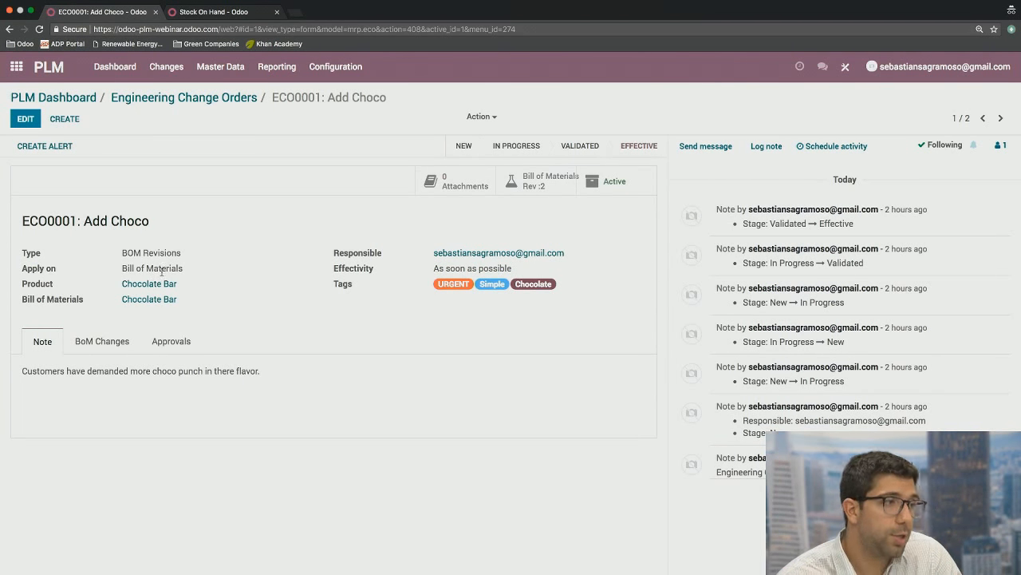
pyautogui.click(97, 344)
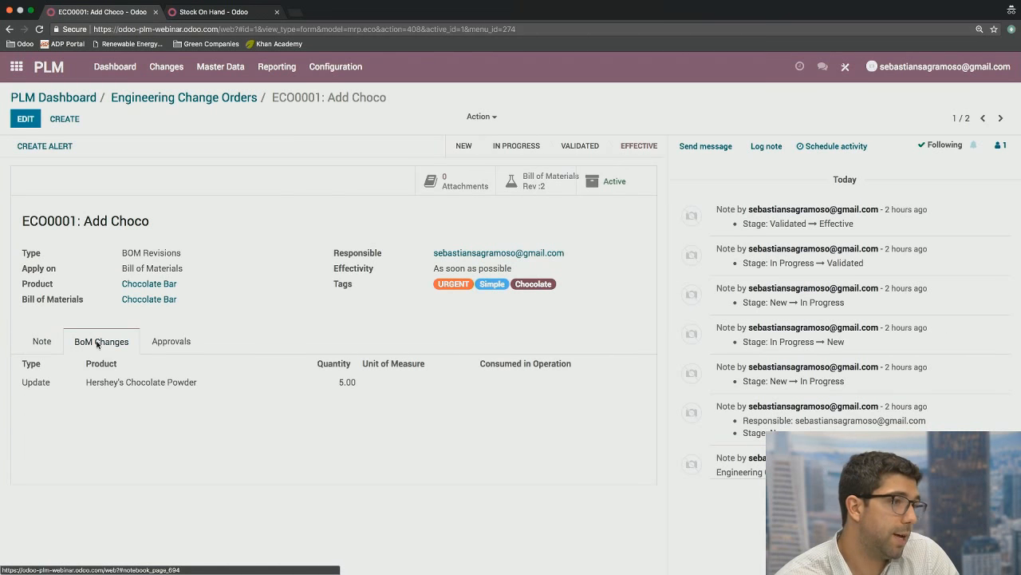
pyautogui.click(171, 342)
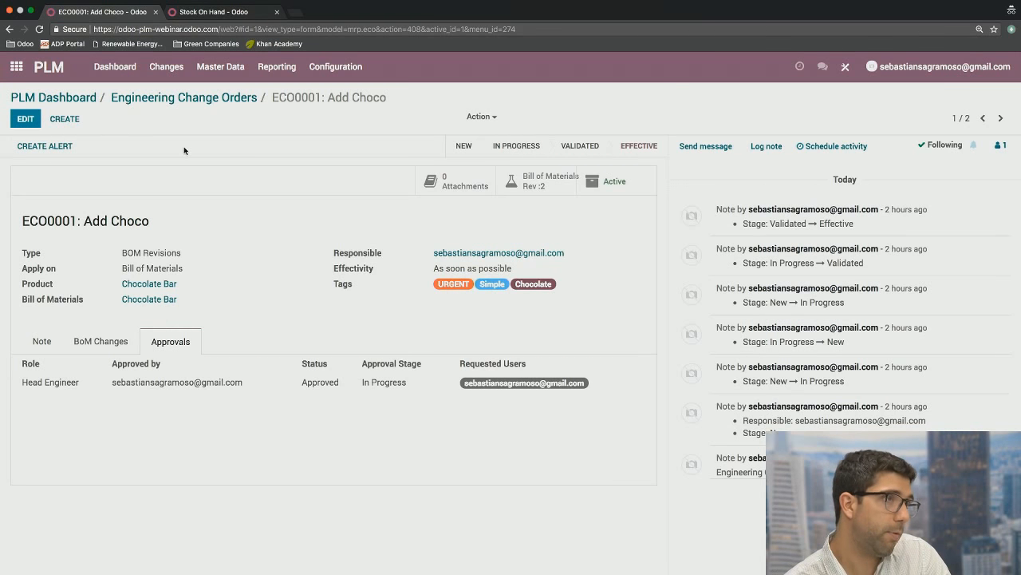
# Step: Open the Routing Revisions engineering change orders and add the stage columns In Progress, Validated and Effective
pyautogui.click(71, 98)
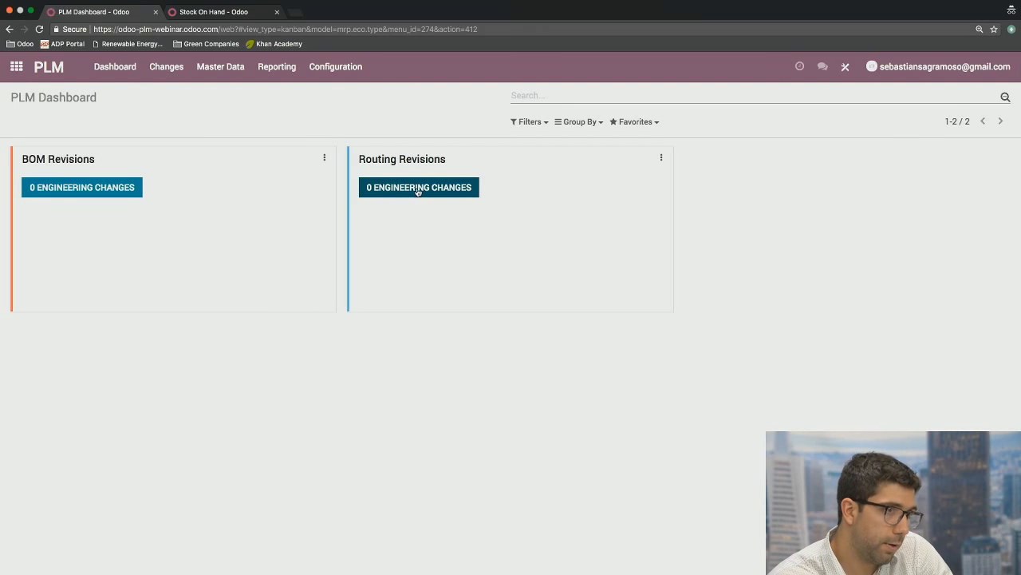
pyautogui.click(408, 187)
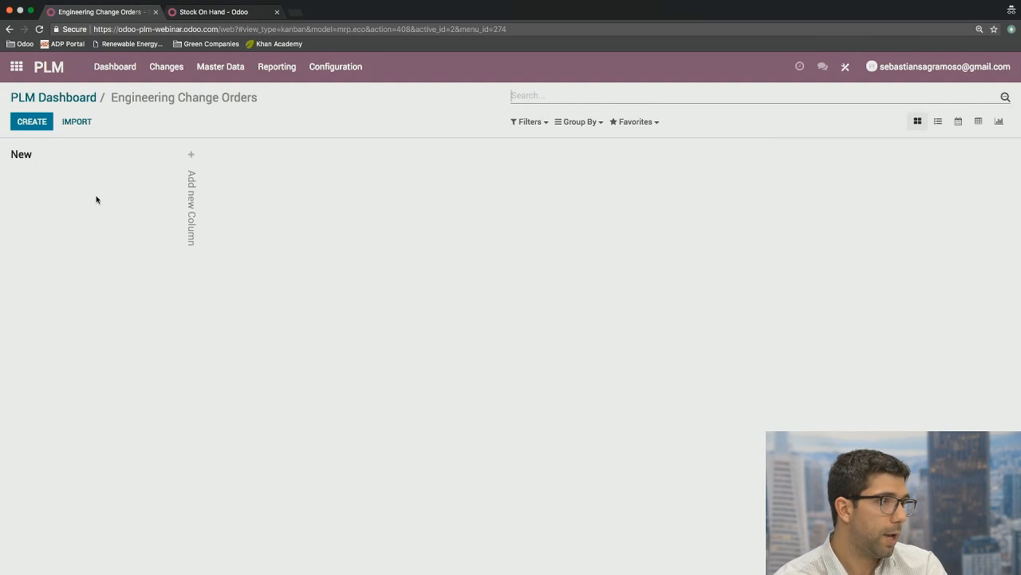
pyautogui.click(191, 198)
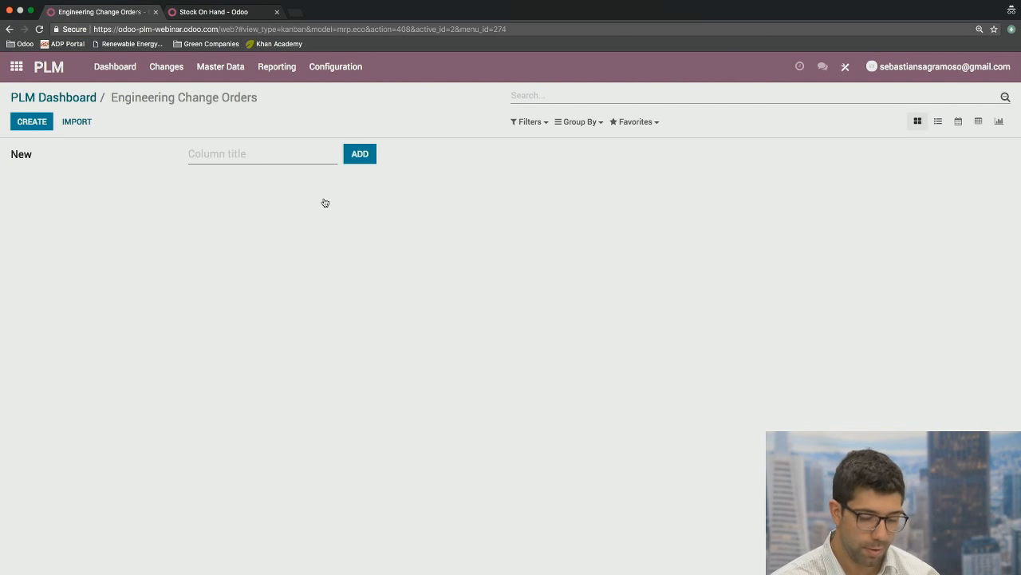
pyautogui.write('In Progress')
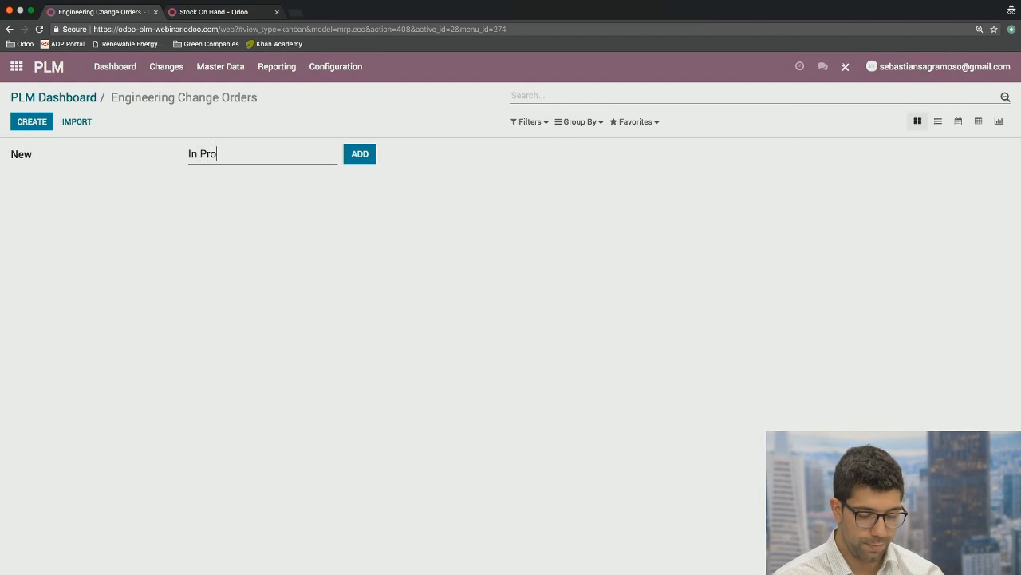
pyautogui.click(360, 156)
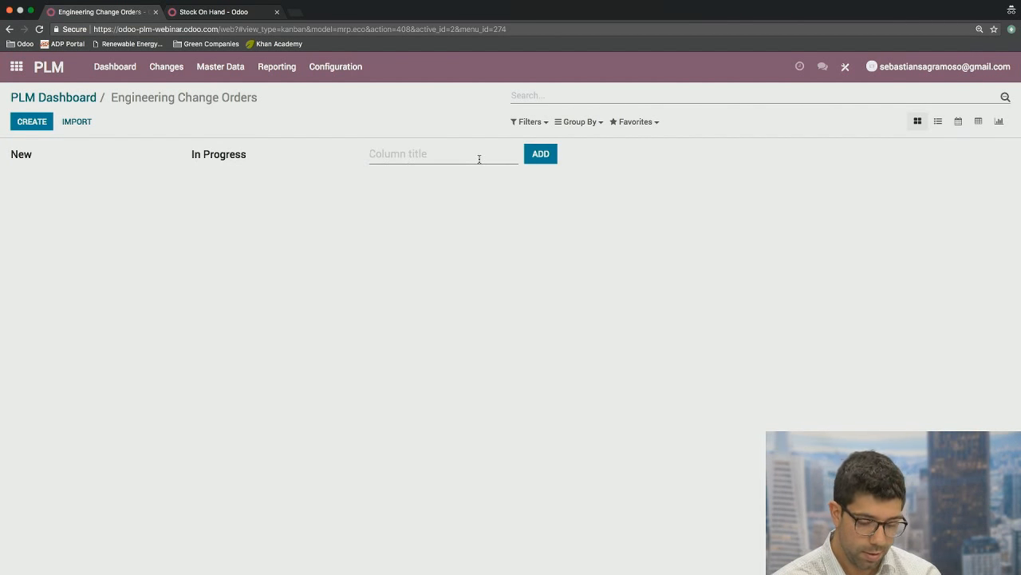
pyautogui.write('Validated')
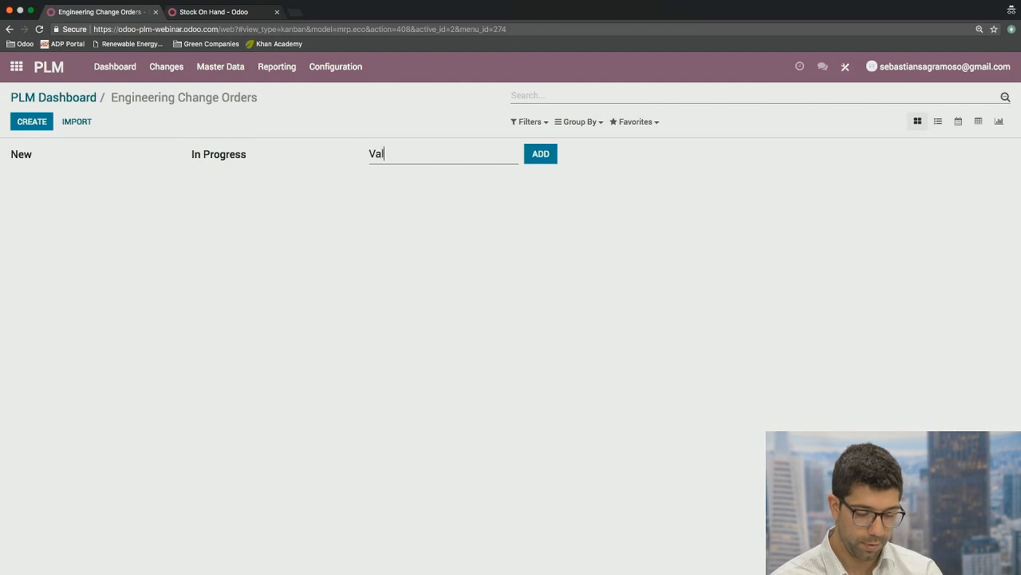
pyautogui.click(544, 156)
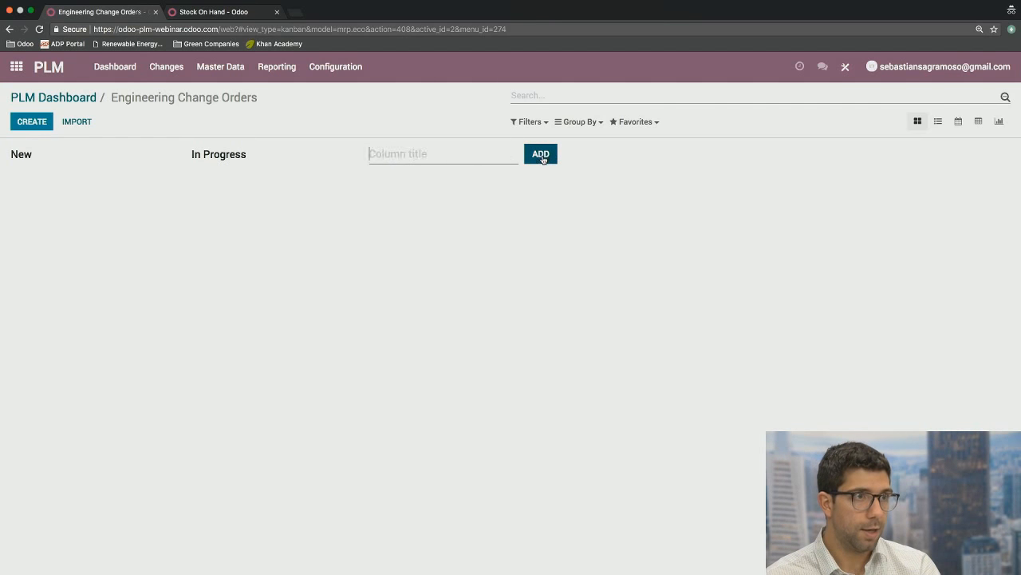
pyautogui.write('Effect')
pyautogui.write('ive')
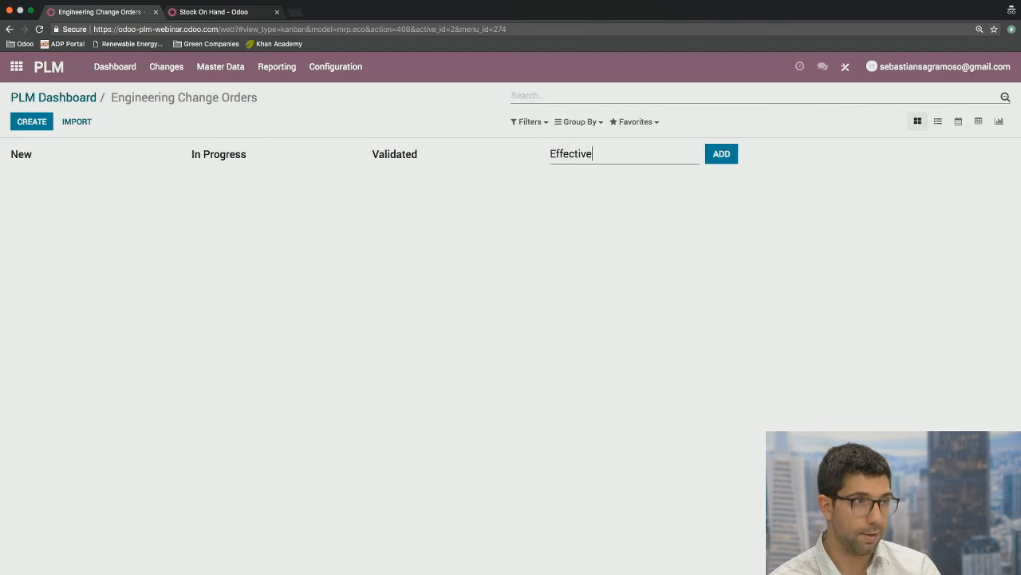
pyautogui.click(722, 154)
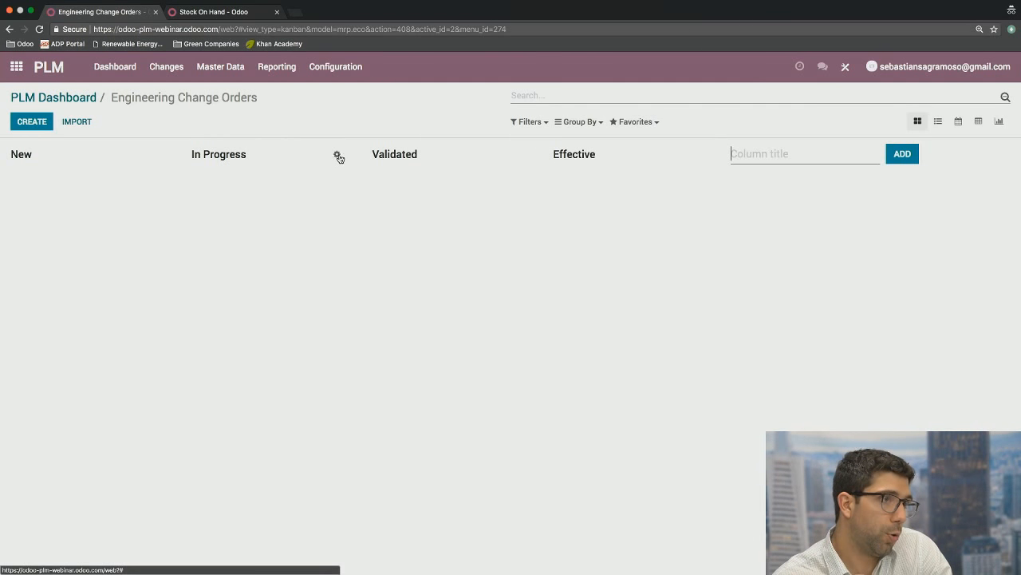
# Step: Open the In Progress stage for editing and check the available revision types, leaving Routing Revisions selected
pyautogui.click(337, 156)
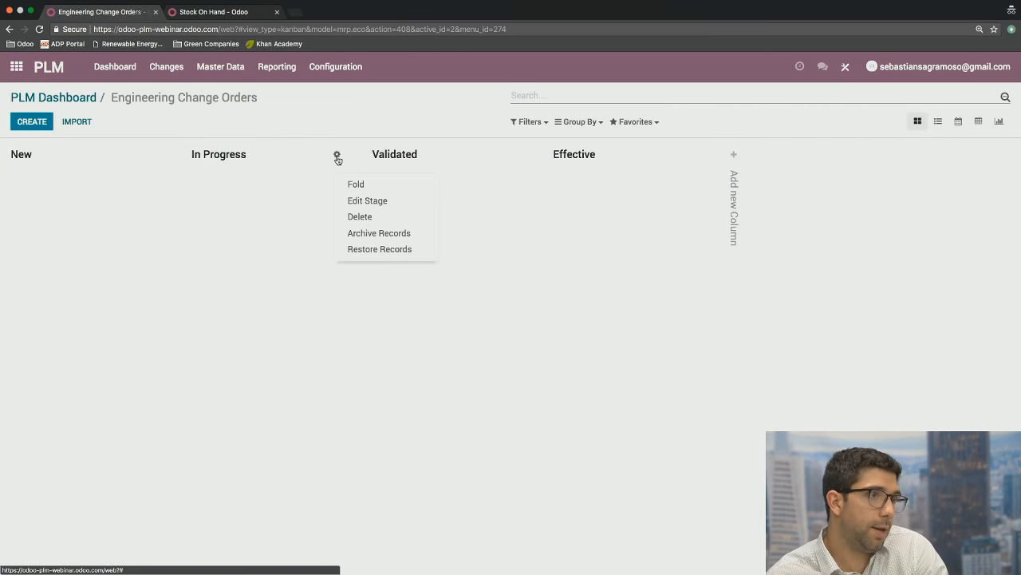
pyautogui.click(369, 201)
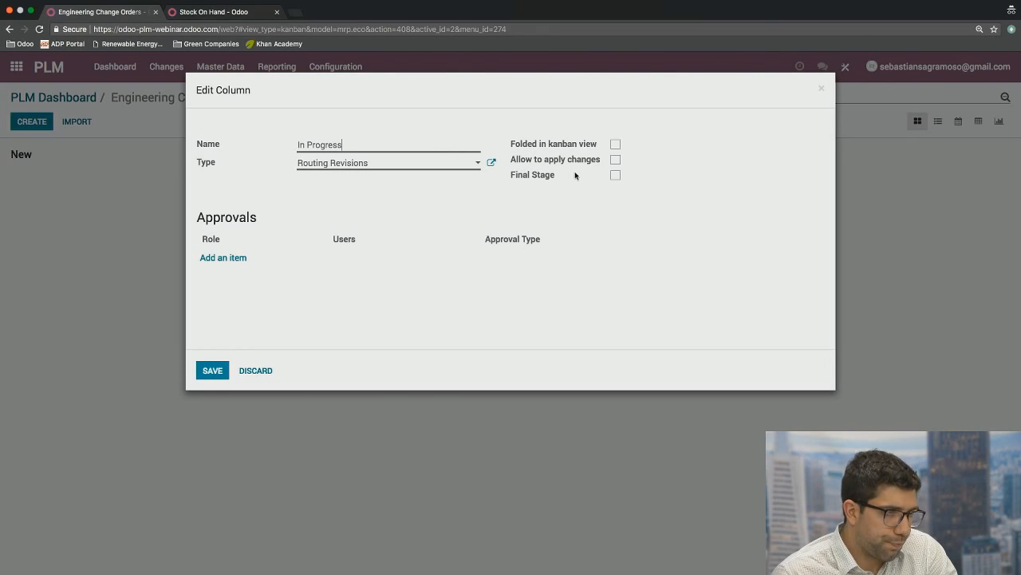
pyautogui.click(378, 165)
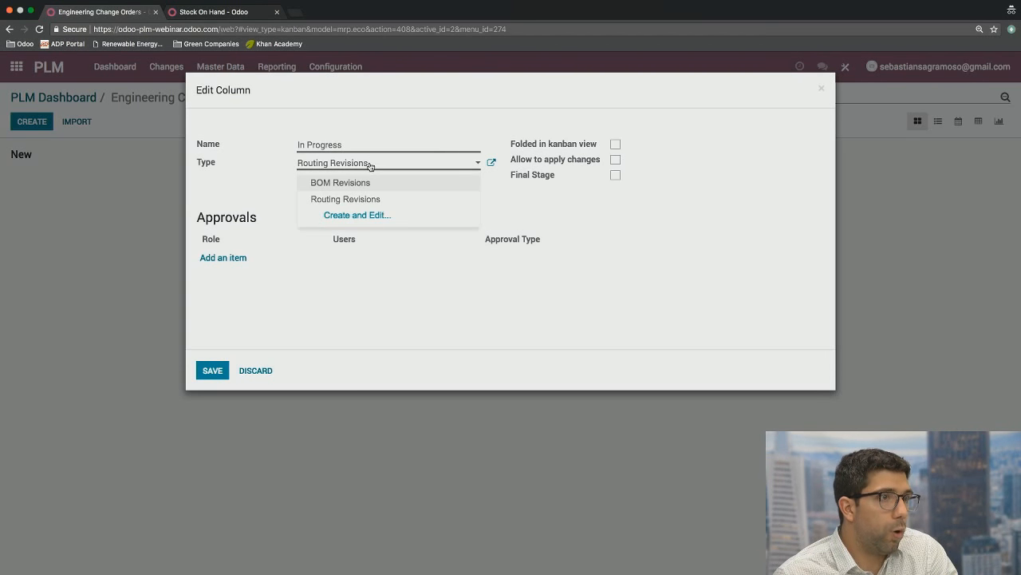
pyautogui.click(243, 185)
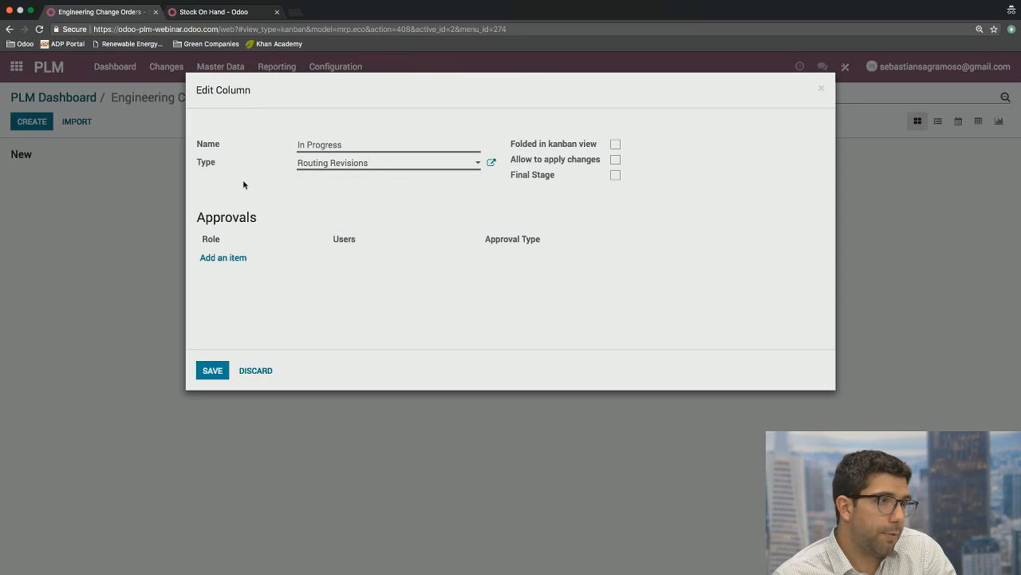
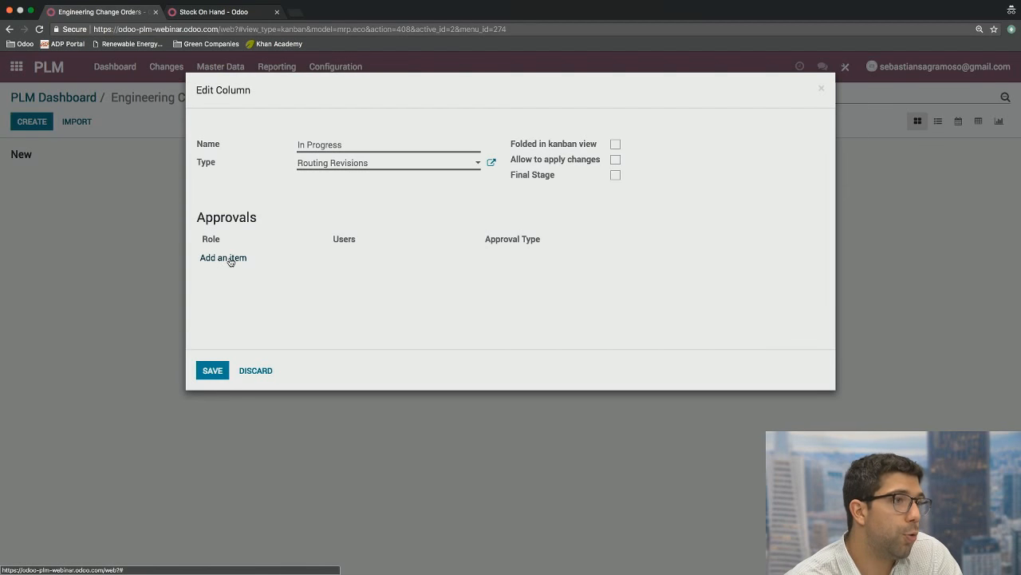
pyautogui.click(229, 258)
pyautogui.click(523, 262)
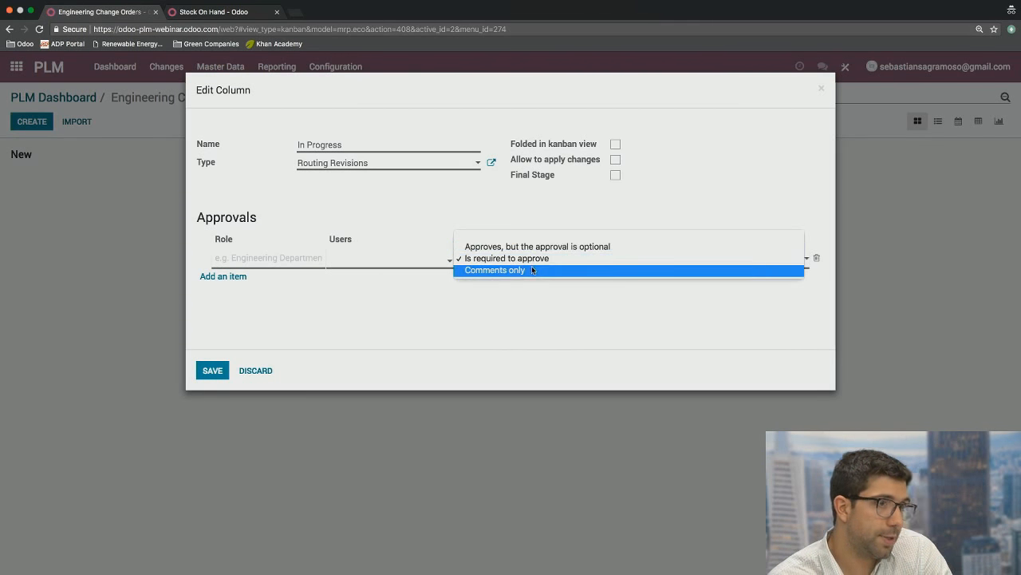
pyautogui.click(413, 204)
pyautogui.click(369, 263)
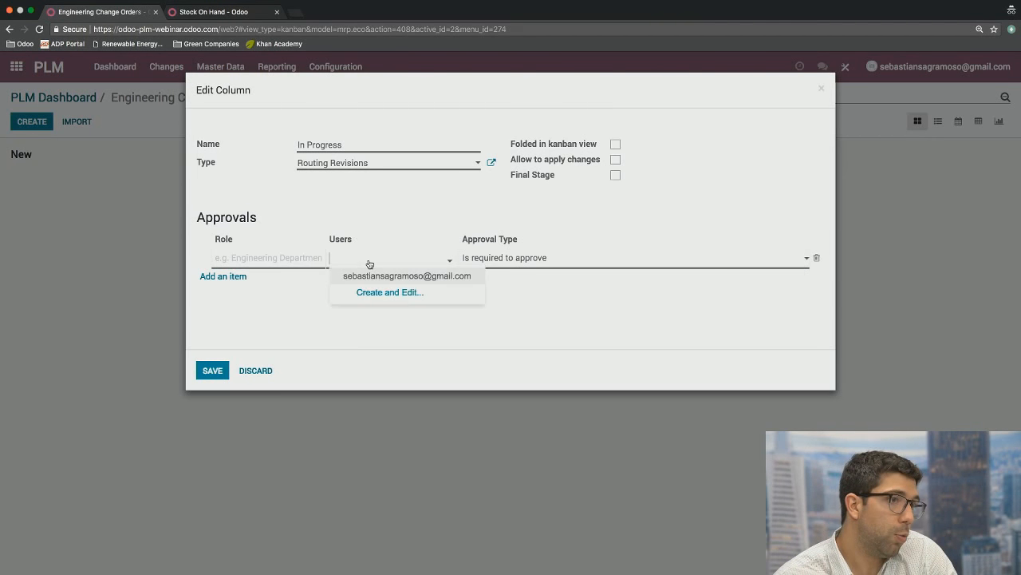
pyautogui.click(422, 233)
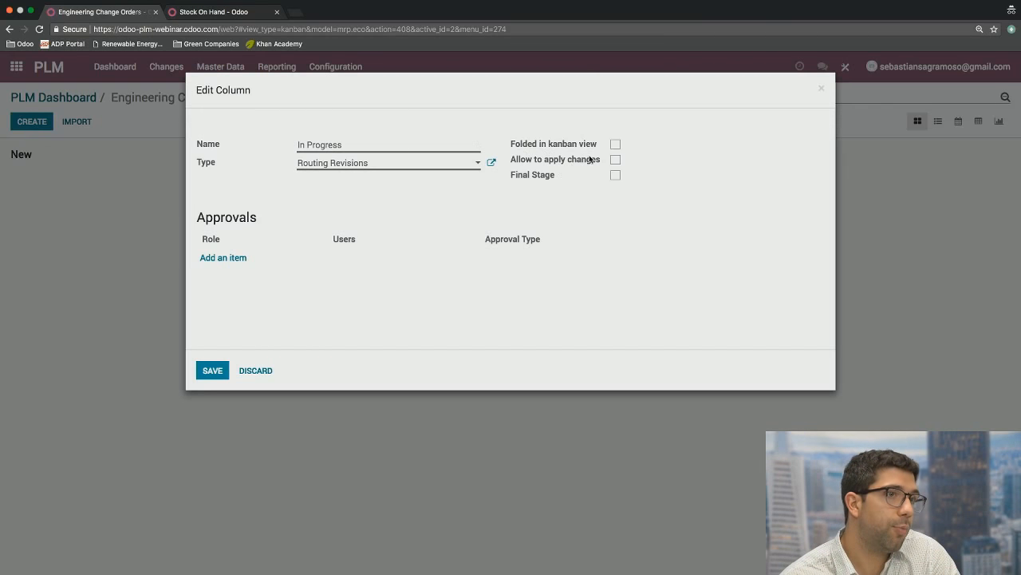
# Step: Add a required approval with the role Head Engineer and the listed user to the In Progress stage, and save it
pyautogui.click(237, 260)
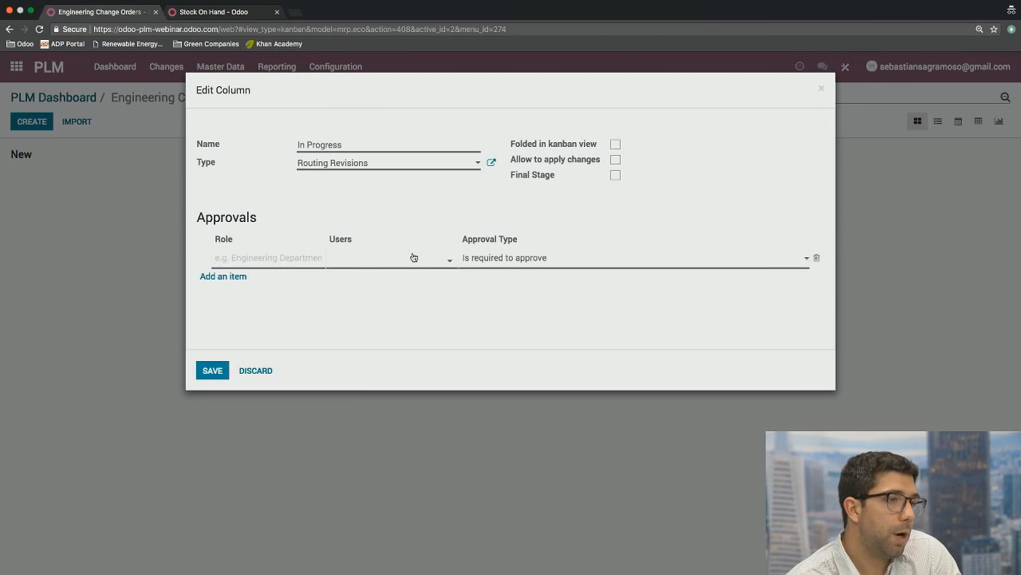
pyautogui.click(283, 257)
pyautogui.write('h')
pyautogui.press('BackSpace')
pyautogui.write('HRE')
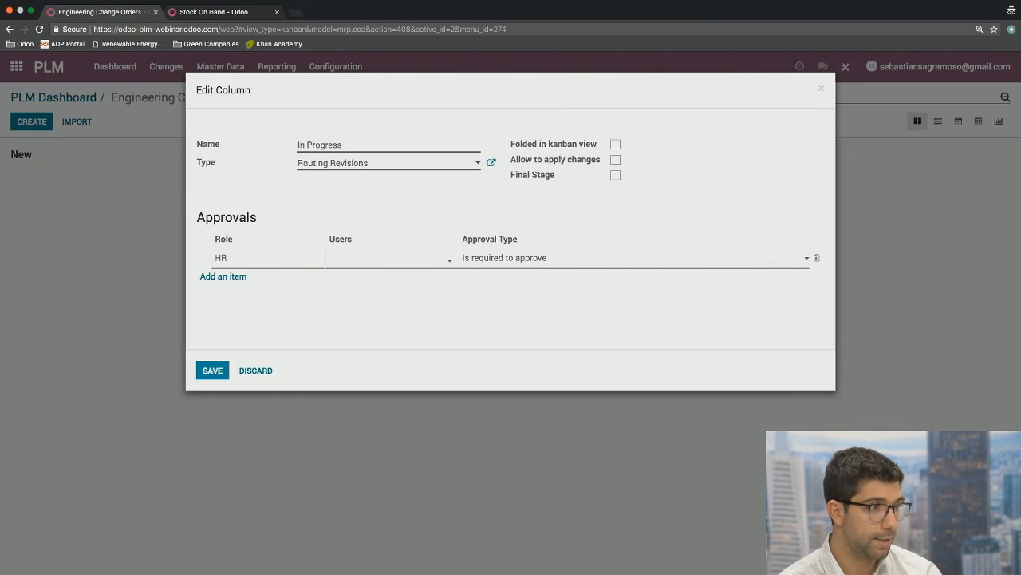
pyautogui.press('BackSpace')
pyautogui.press('BackSpace')
pyautogui.write('ead Engineer')
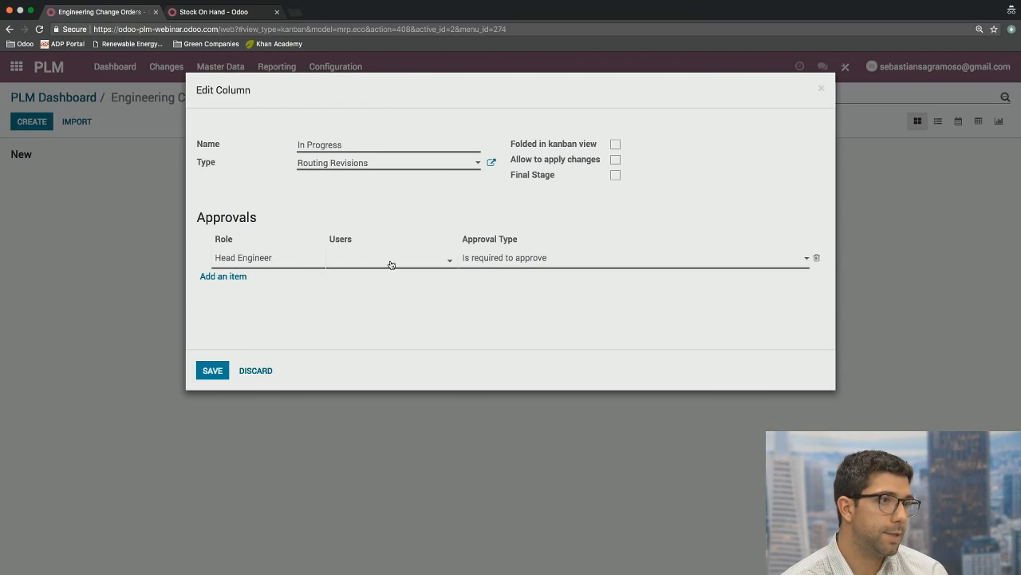
pyautogui.click(392, 262)
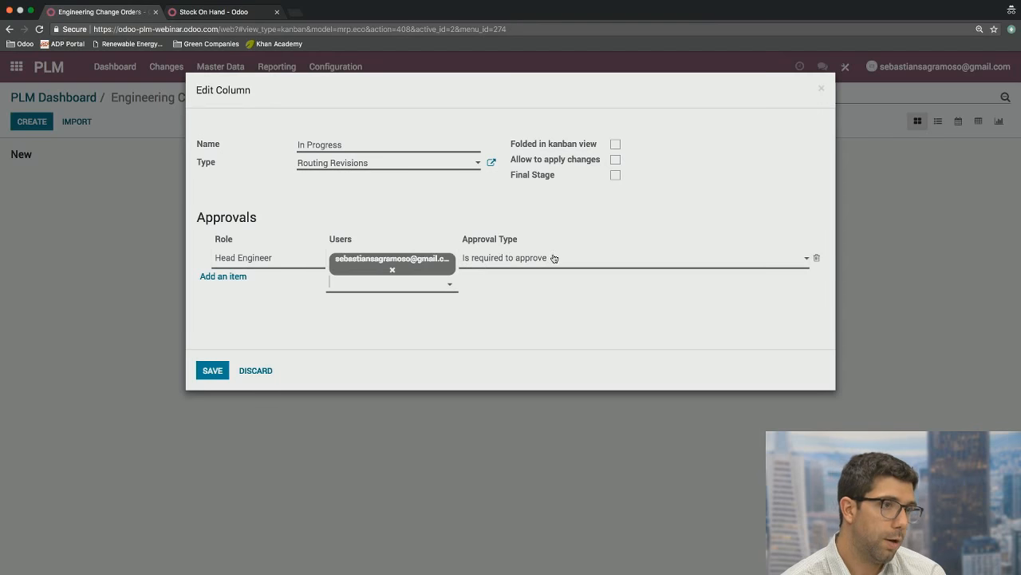
pyautogui.click(557, 221)
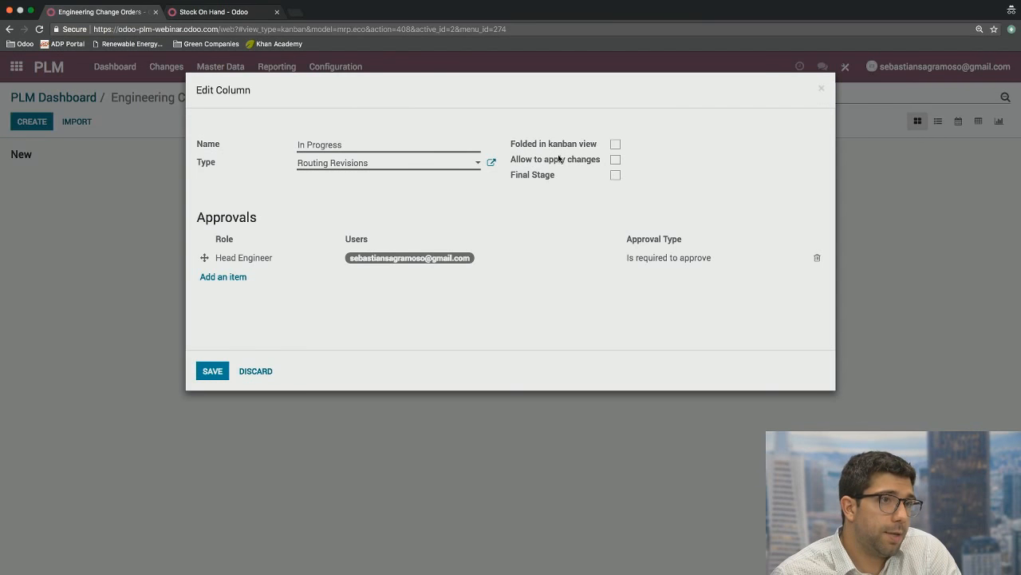
pyautogui.click(212, 372)
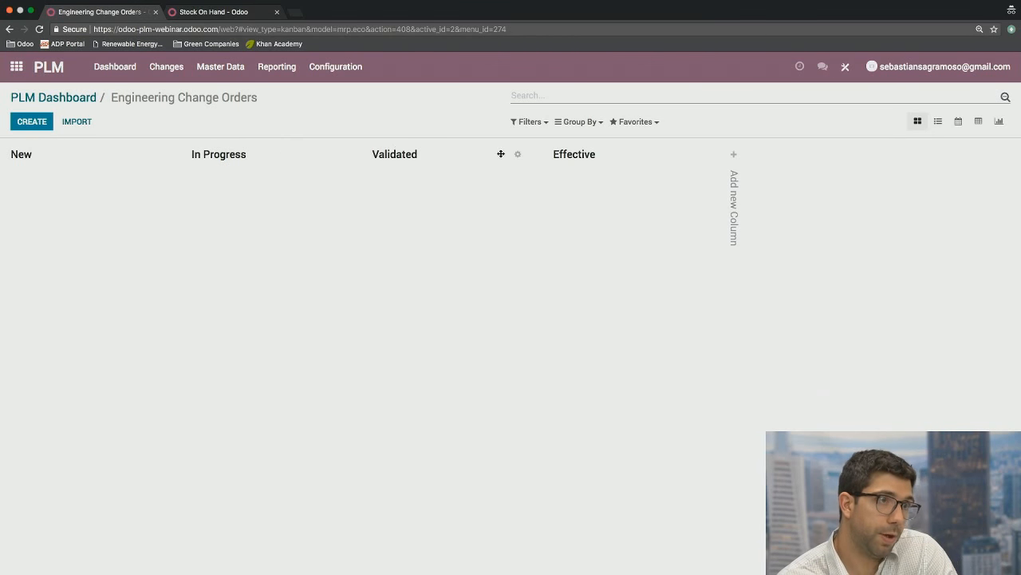
# Step: Edit the Validated stage to allow applying changes, and save it
pyautogui.click(517, 154)
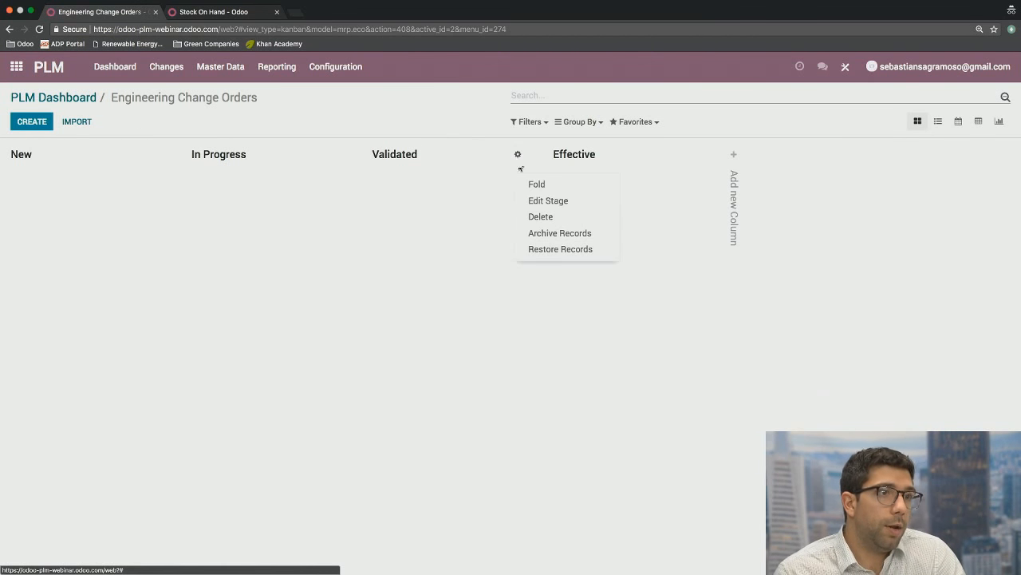
pyautogui.click(559, 202)
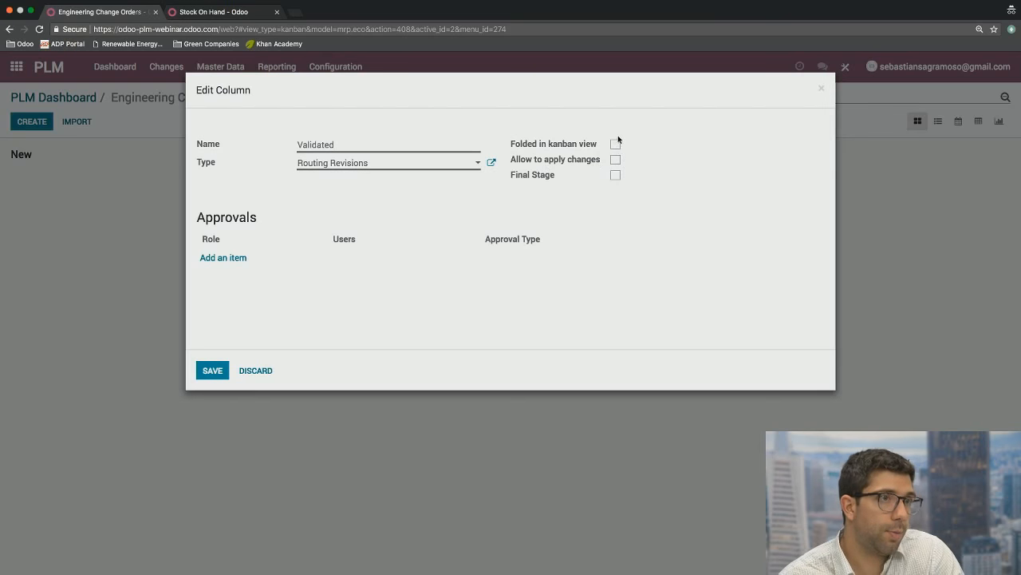
pyautogui.click(615, 160)
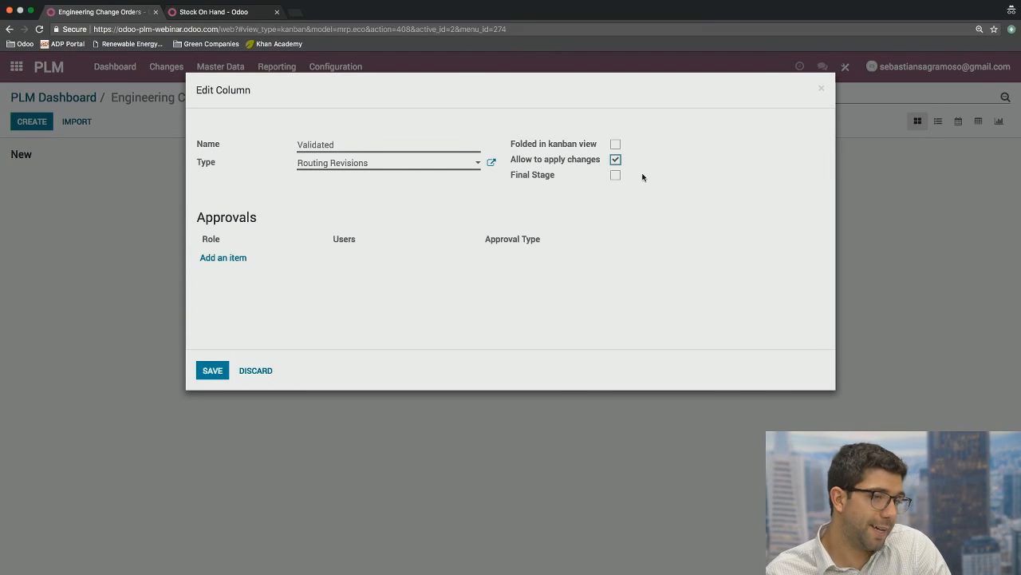
pyautogui.click(213, 372)
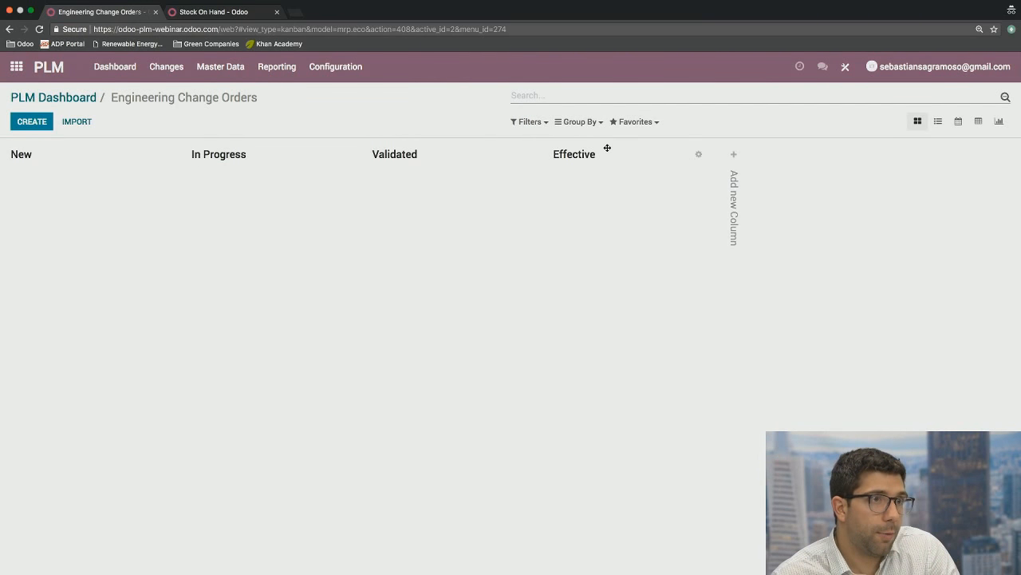
# Step: Mark the Effective stage as the final stage and save it
pyautogui.click(700, 152)
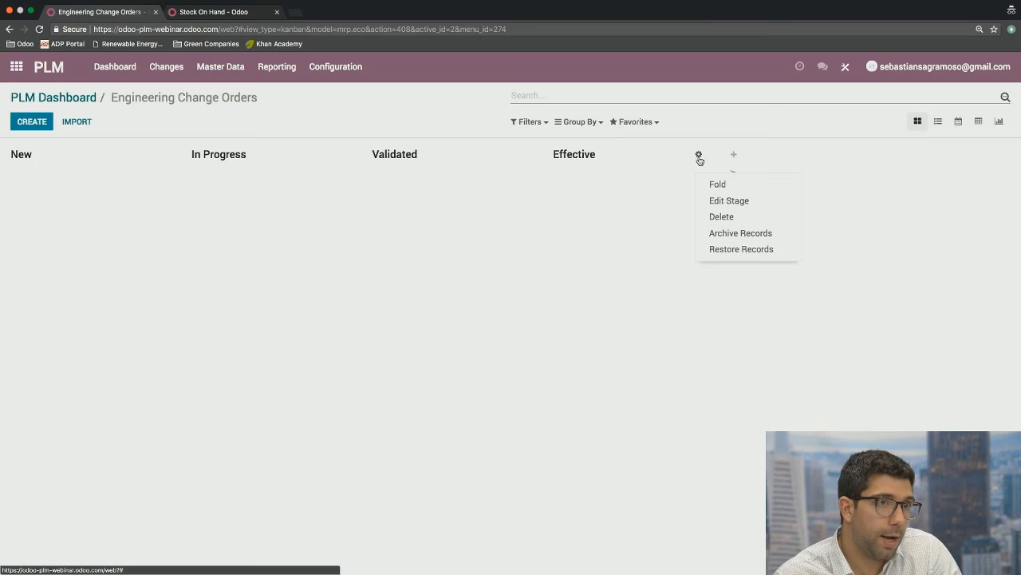
pyautogui.click(729, 202)
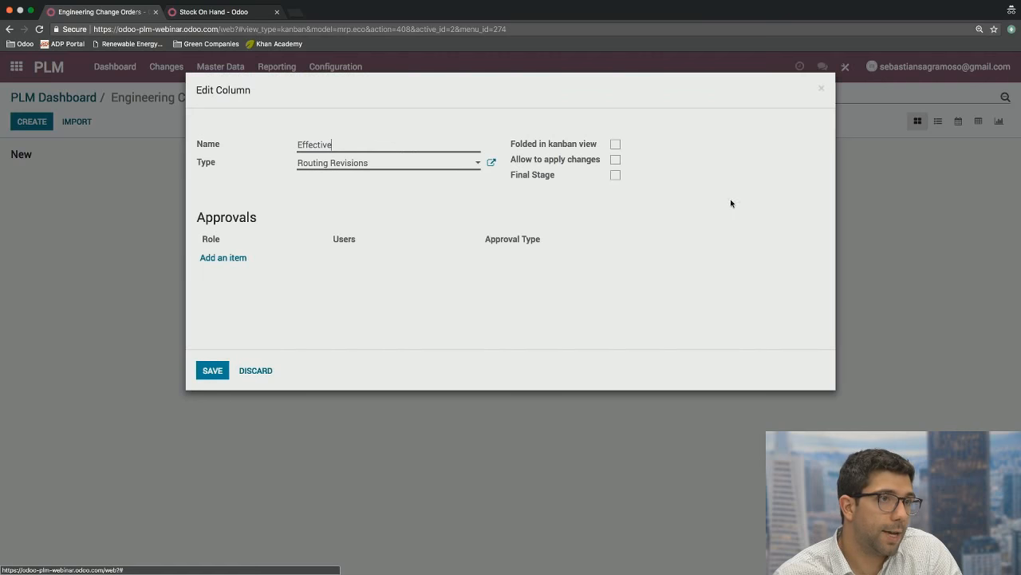
pyautogui.click(616, 175)
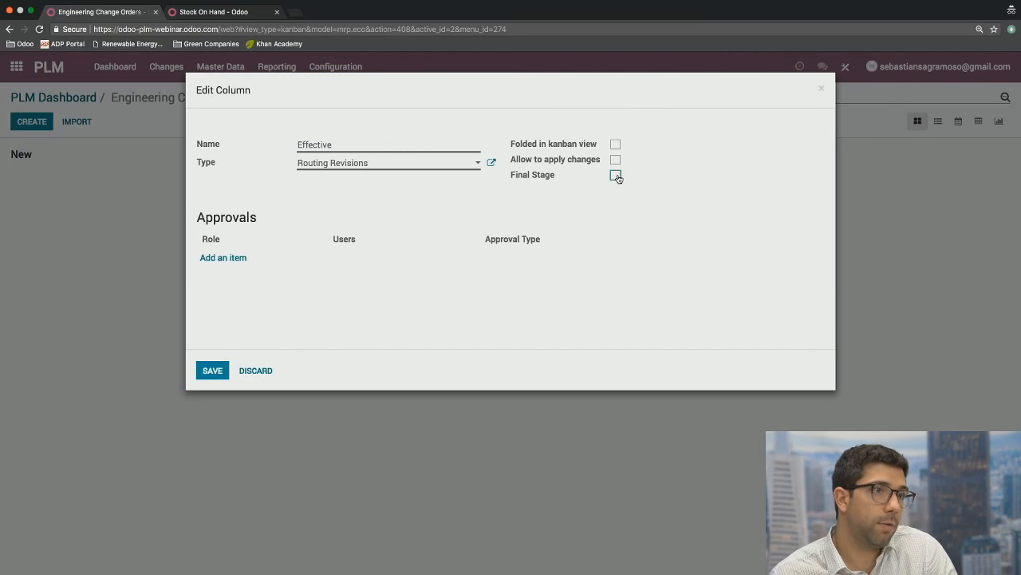
pyautogui.click(213, 371)
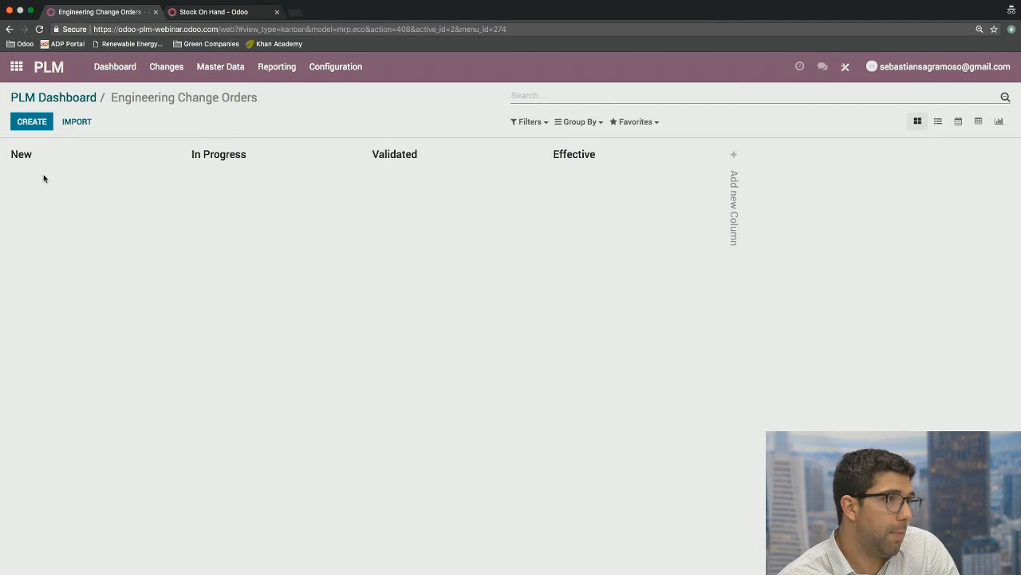
# Step: Create an engineering change order applied on BoM and Routing, with the summary "Change to ingredients and additional operation"
pyautogui.click(26, 125)
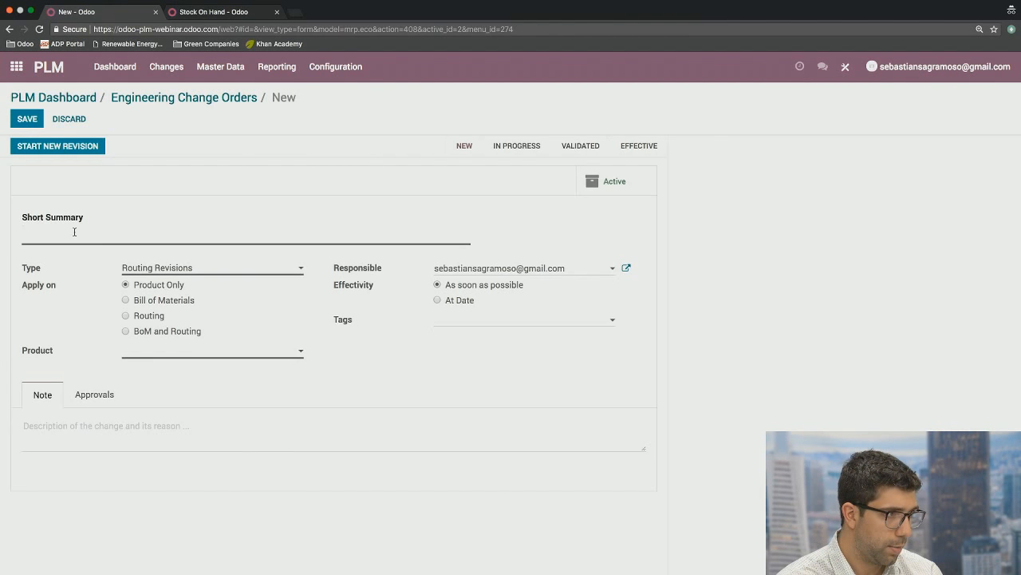
pyautogui.click(126, 331)
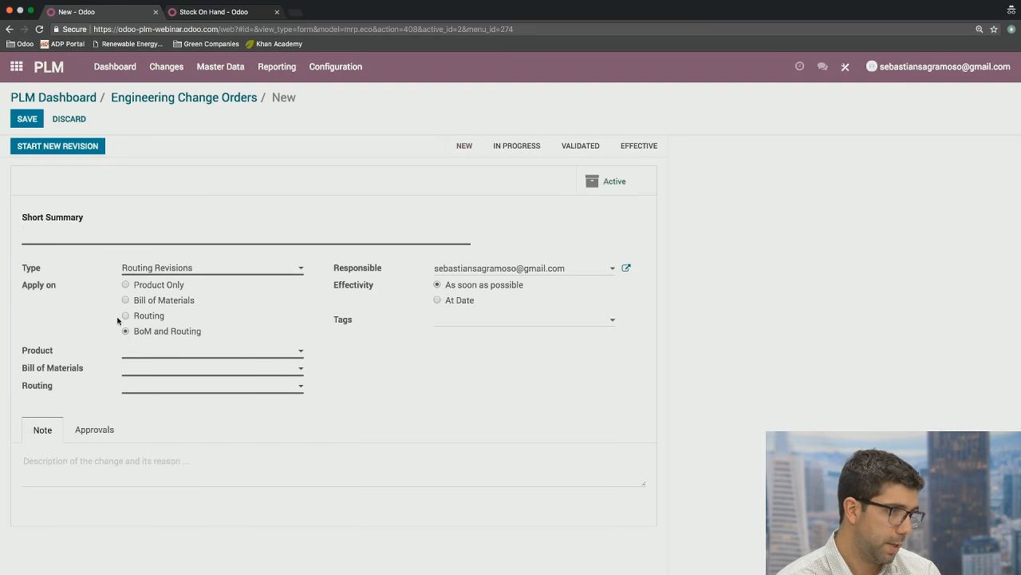
pyautogui.click(62, 234)
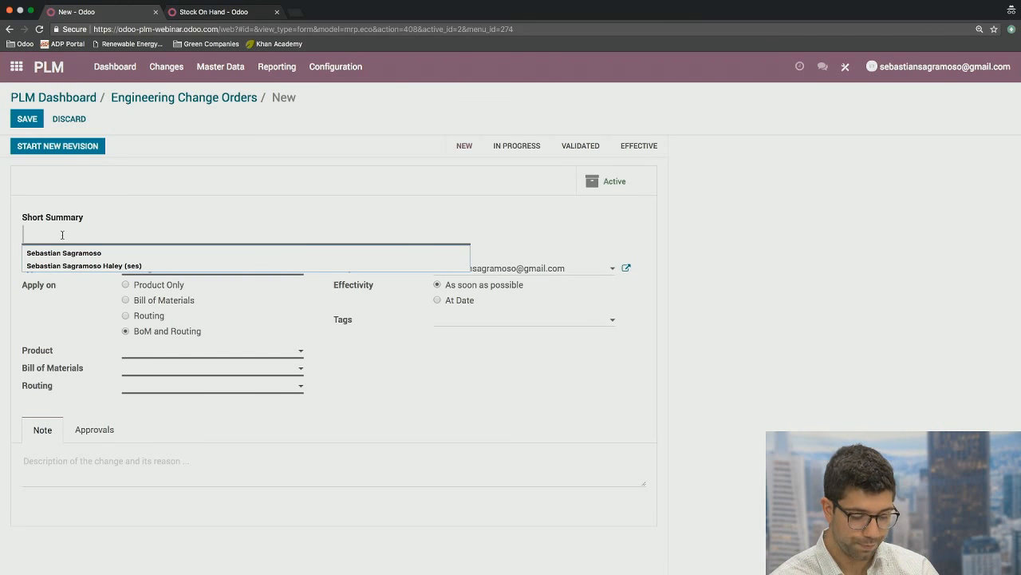
pyautogui.write('Change to BOM')
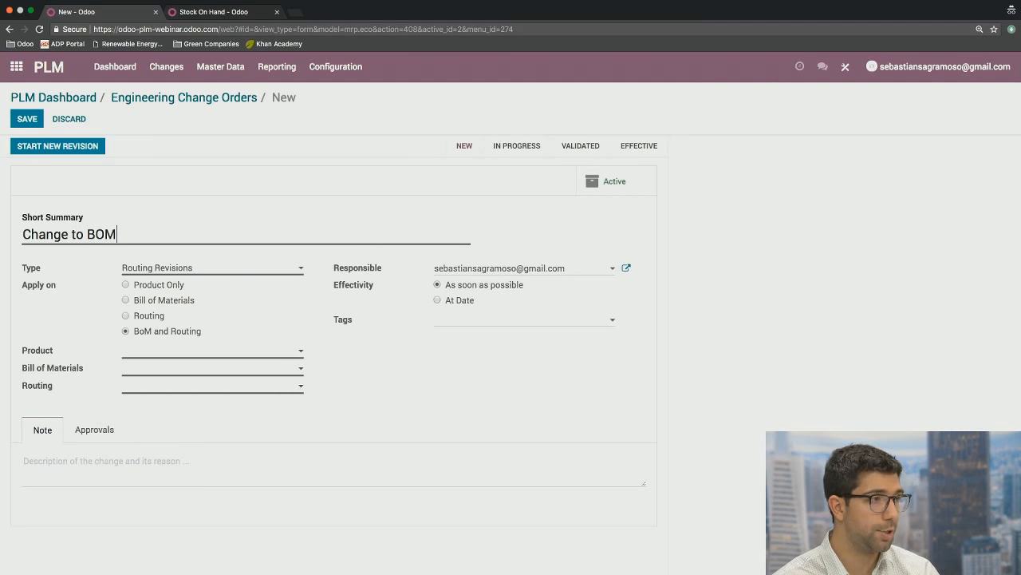
pyautogui.press('BackSpace')
pyautogui.press('BackSpace')
pyautogui.press('BackSpace')
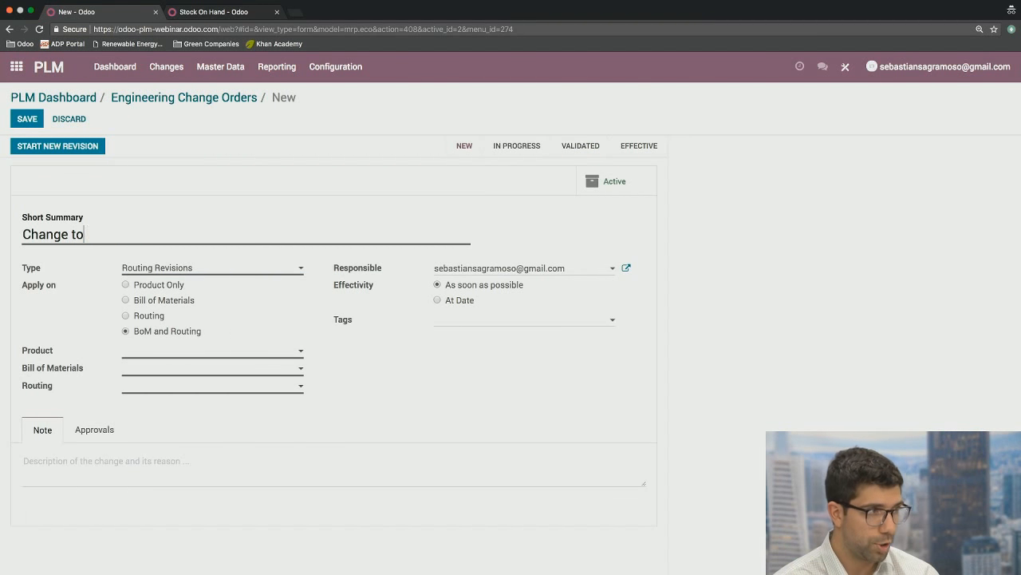
pyautogui.write('ingredients ')
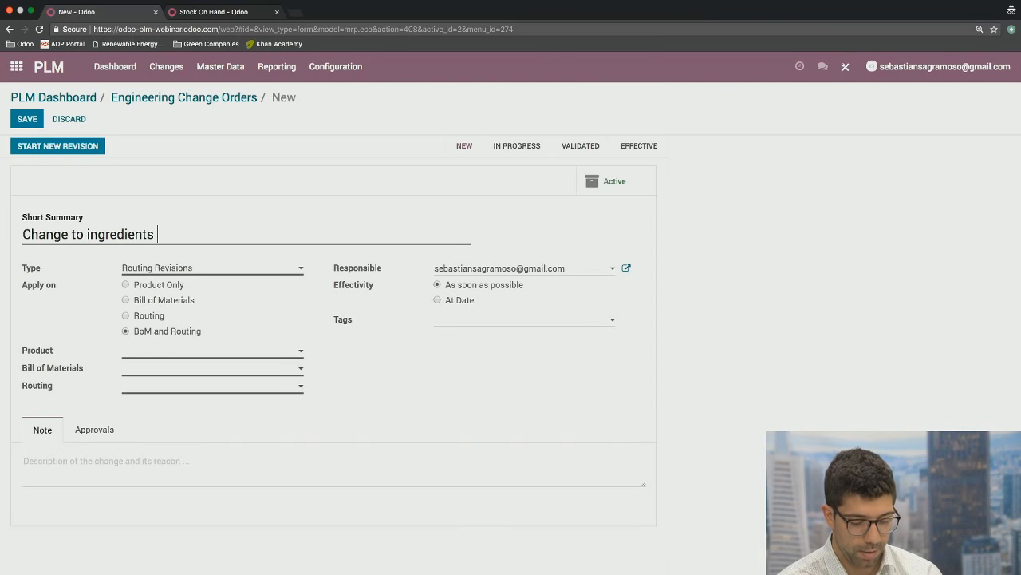
pyautogui.write('an additional ')
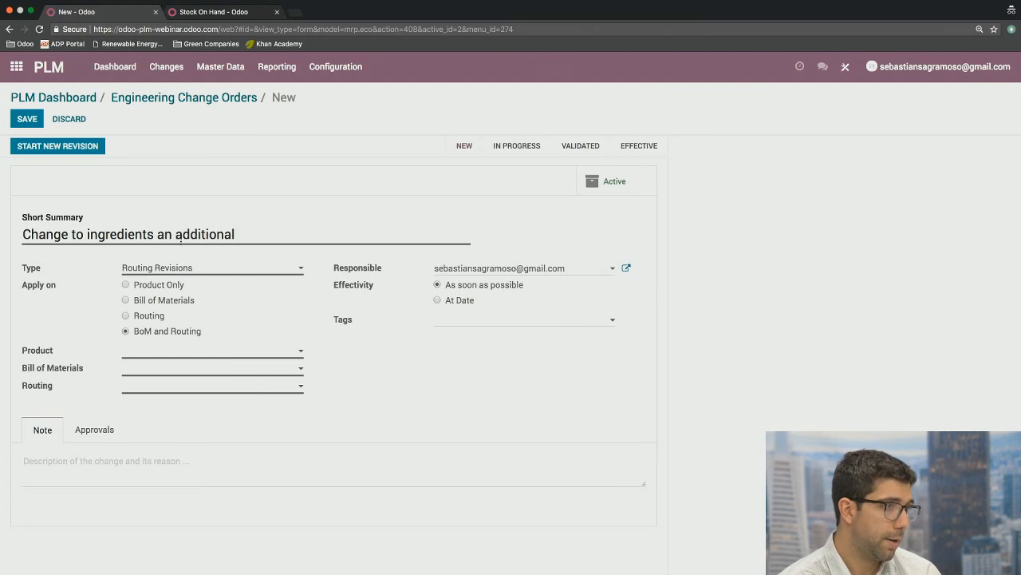
pyautogui.write('d')
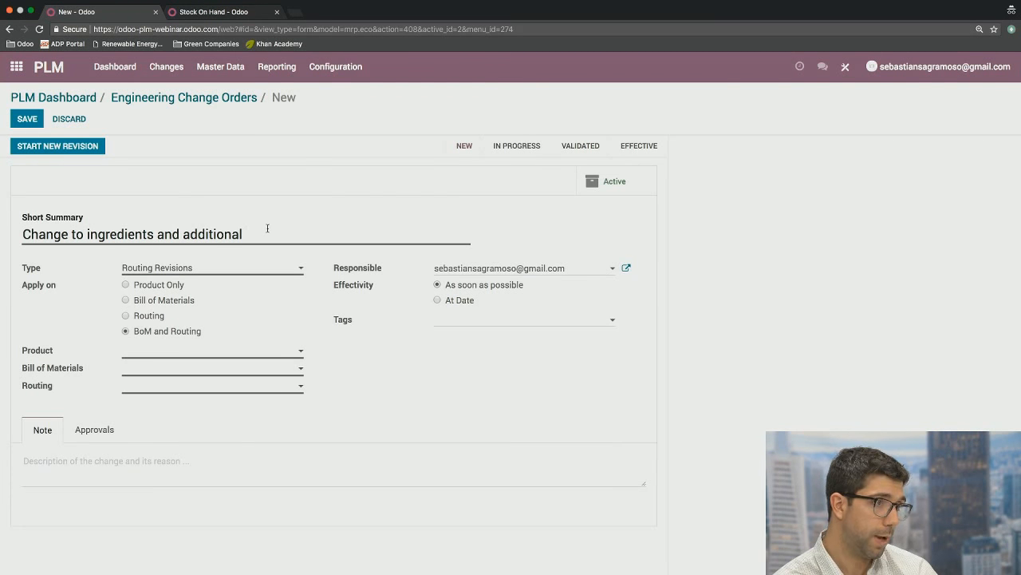
pyautogui.write('operation')
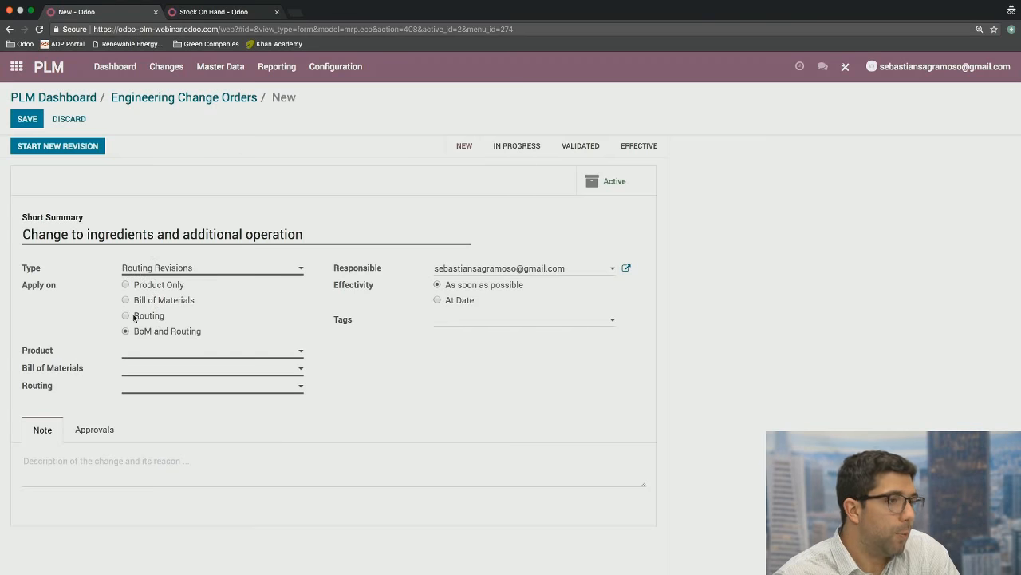
# Step: Set the change order's product to Almond Chocolate Bar, add the tags URGENT and Chocolate, and save the order
pyautogui.click(138, 355)
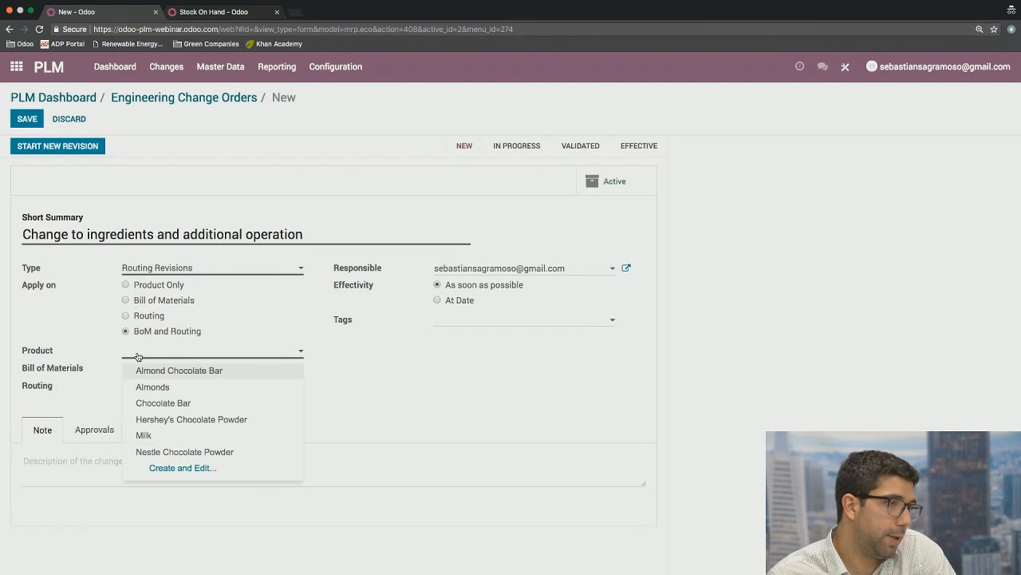
pyautogui.click(174, 373)
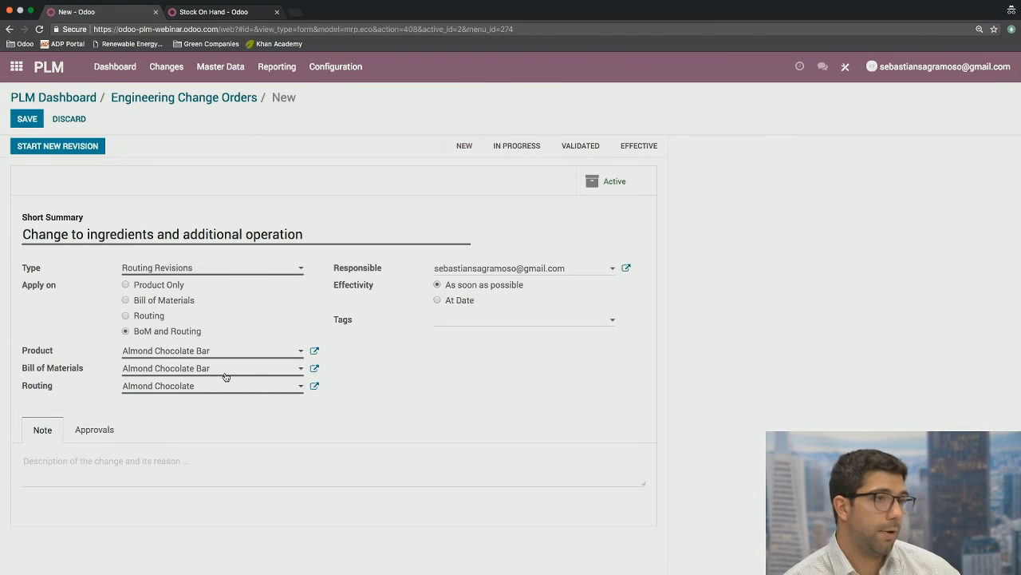
pyautogui.click(484, 322)
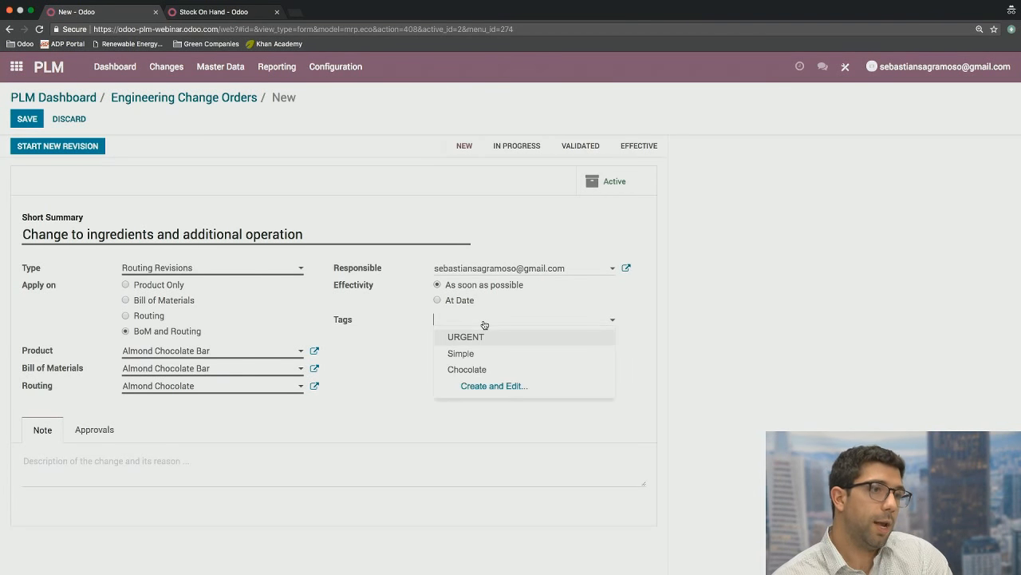
pyautogui.click(477, 338)
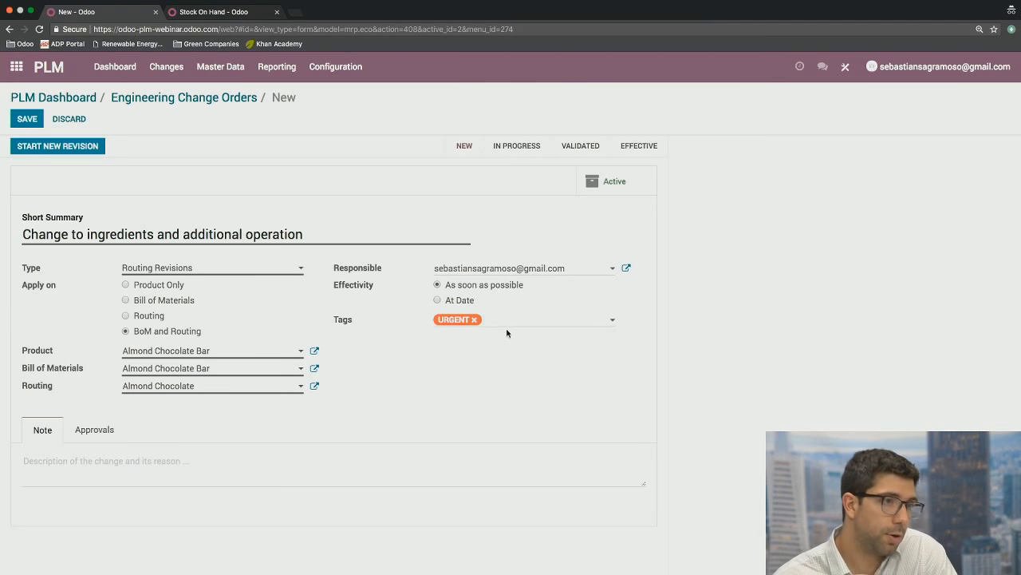
pyautogui.click(502, 324)
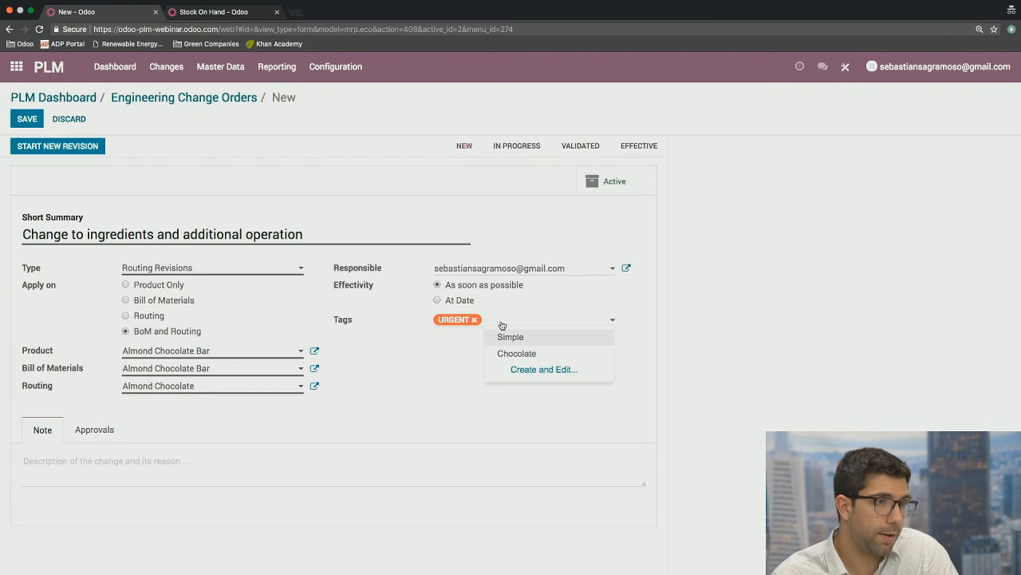
pyautogui.click(519, 353)
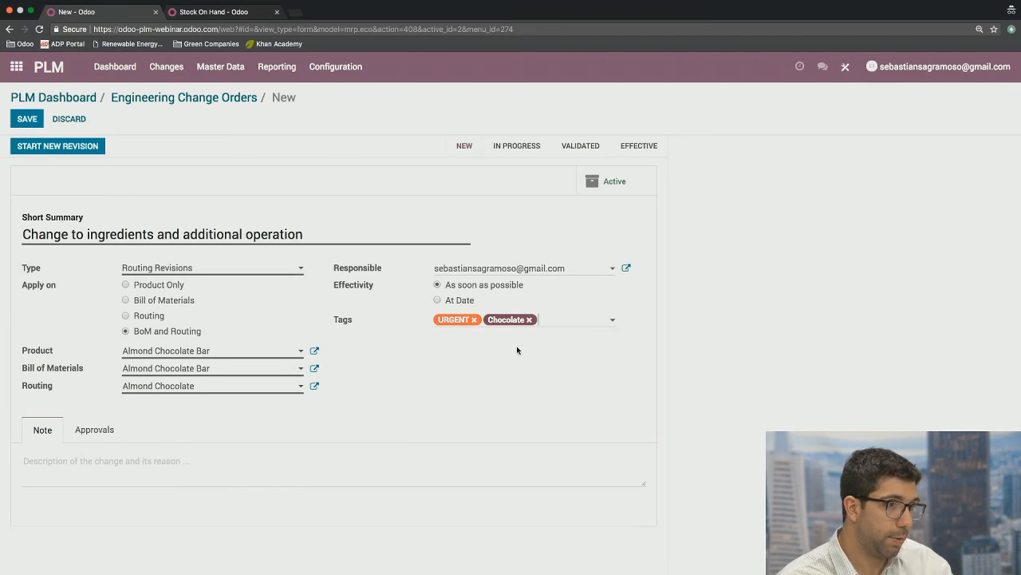
pyautogui.click(27, 120)
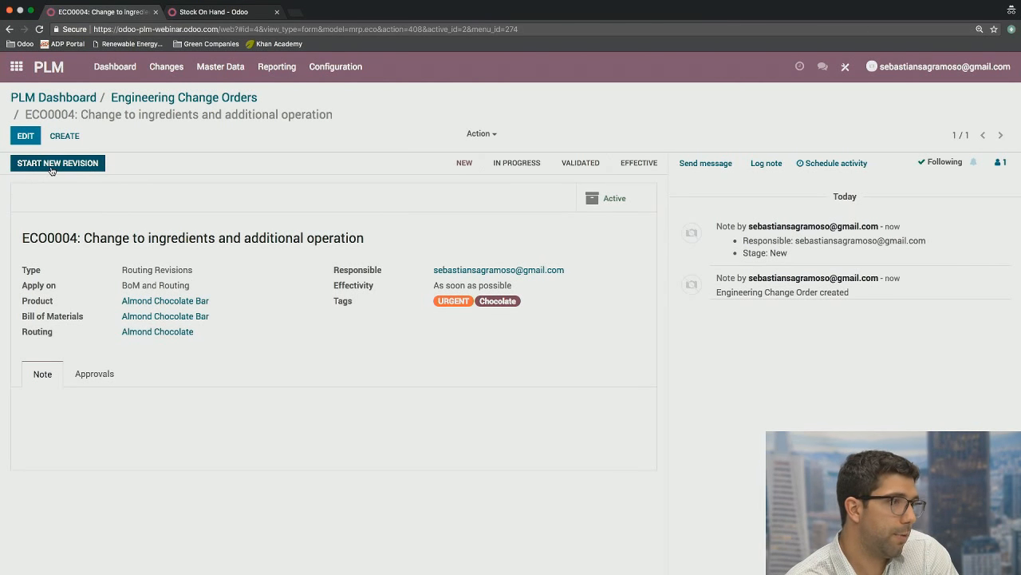
# Step: Check the change order's approvals, start a new revision and move the order to the In Progress stage
pyautogui.click(102, 384)
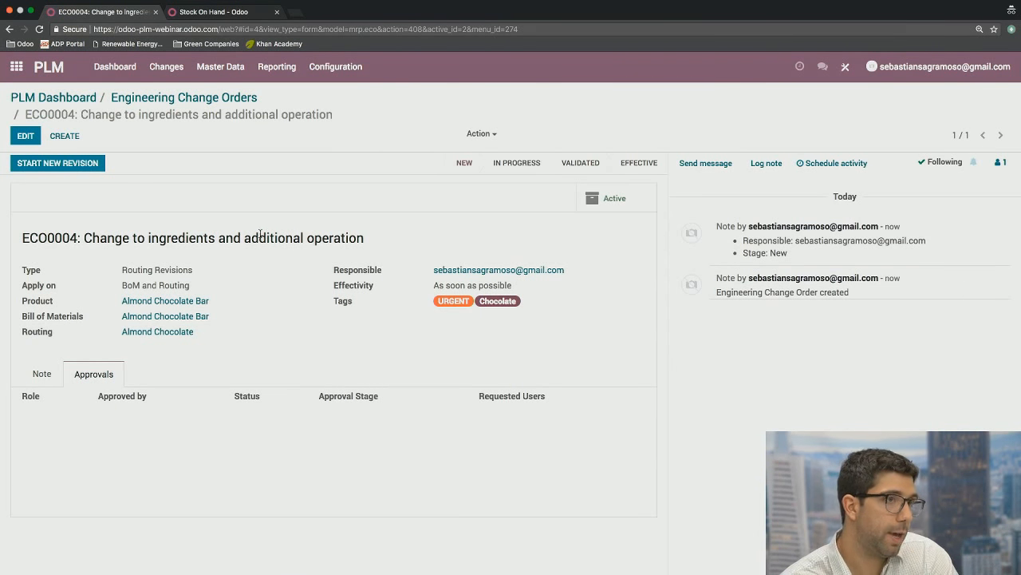
pyautogui.click(64, 166)
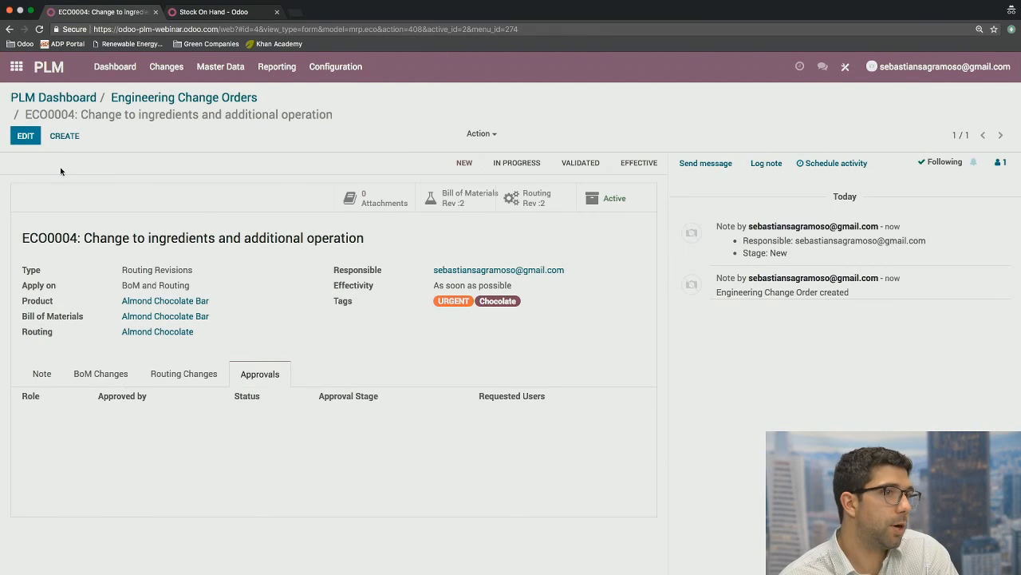
pyautogui.click(525, 165)
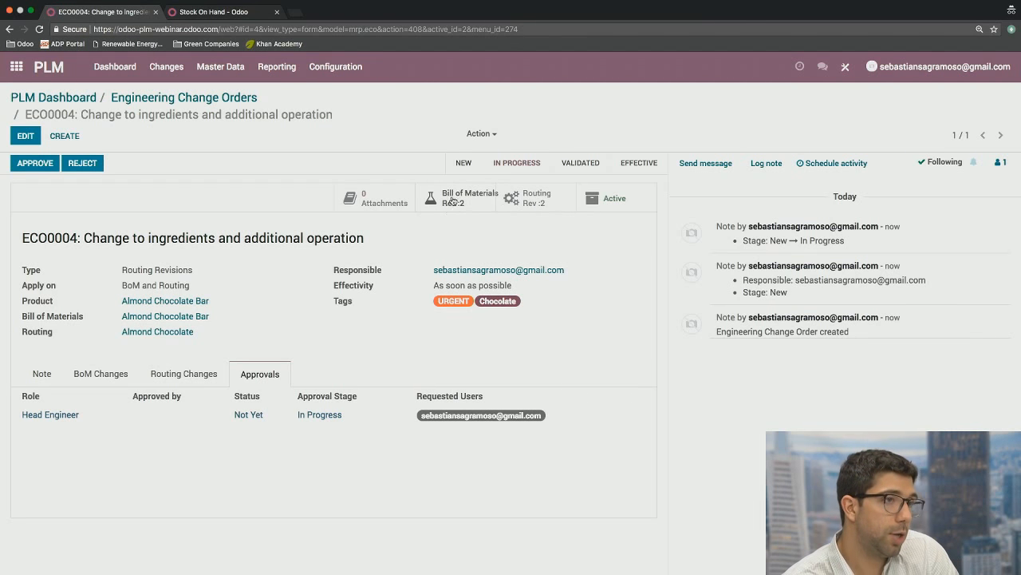
# Step: Review the order's routing and BoM changes, and try moving its stage back to New and again to In Progress
pyautogui.click(176, 378)
pyautogui.click(95, 380)
pyautogui.click(189, 378)
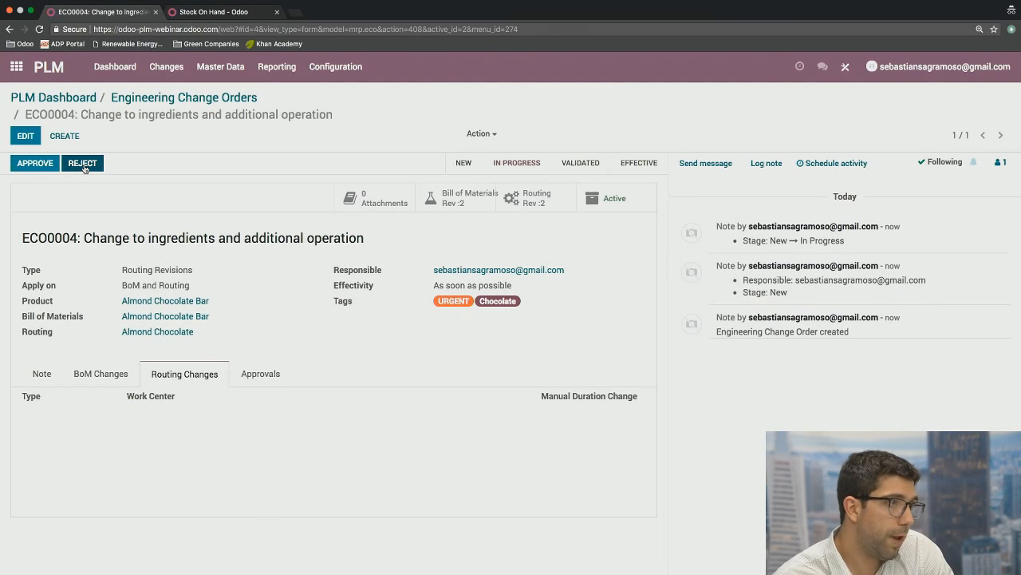
pyautogui.click(463, 163)
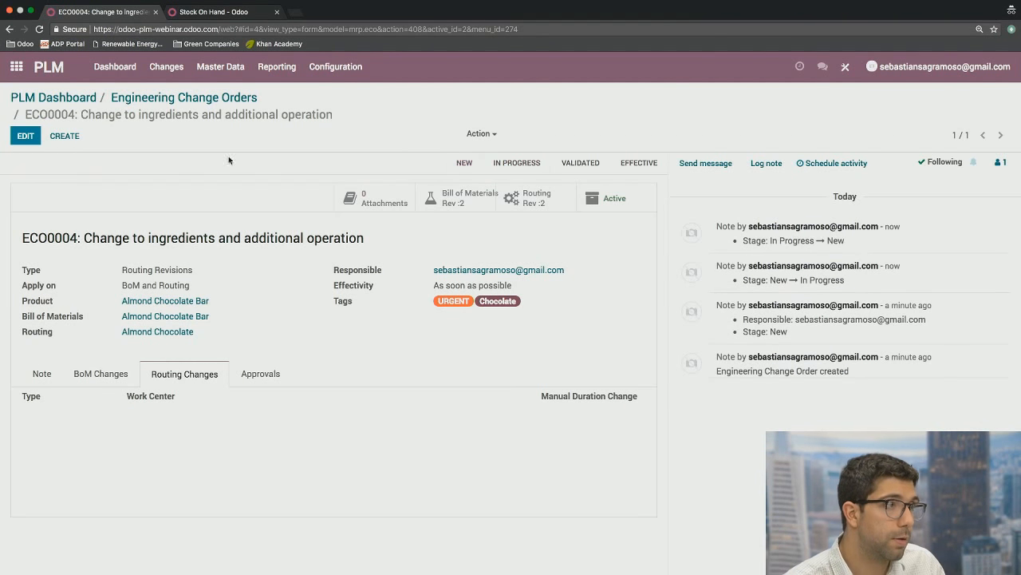
pyautogui.click(518, 164)
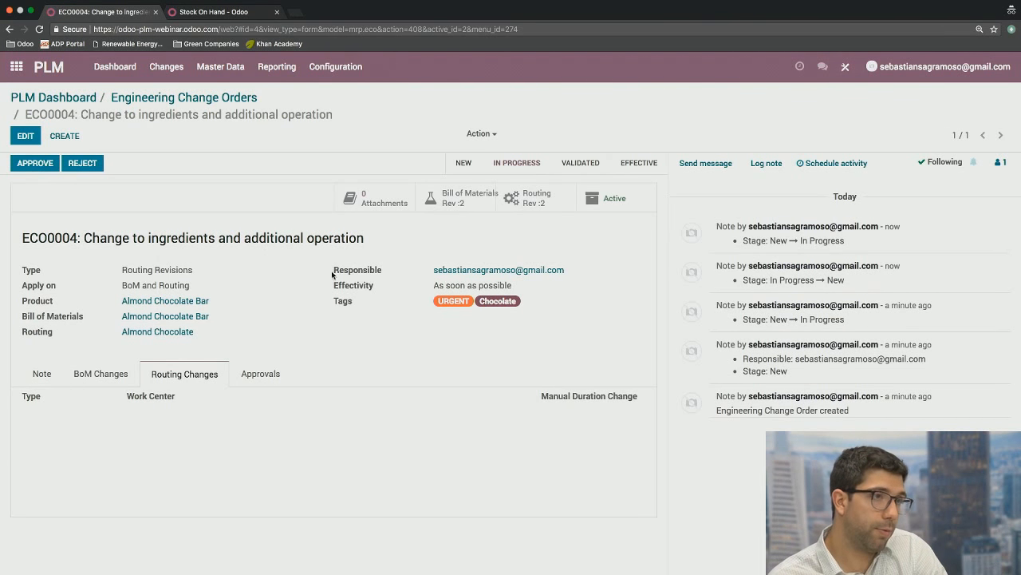
# Step: Open the change order's revised bill of materials for editing and remove the Hershey's Chocolate Powder component
pyautogui.click(461, 201)
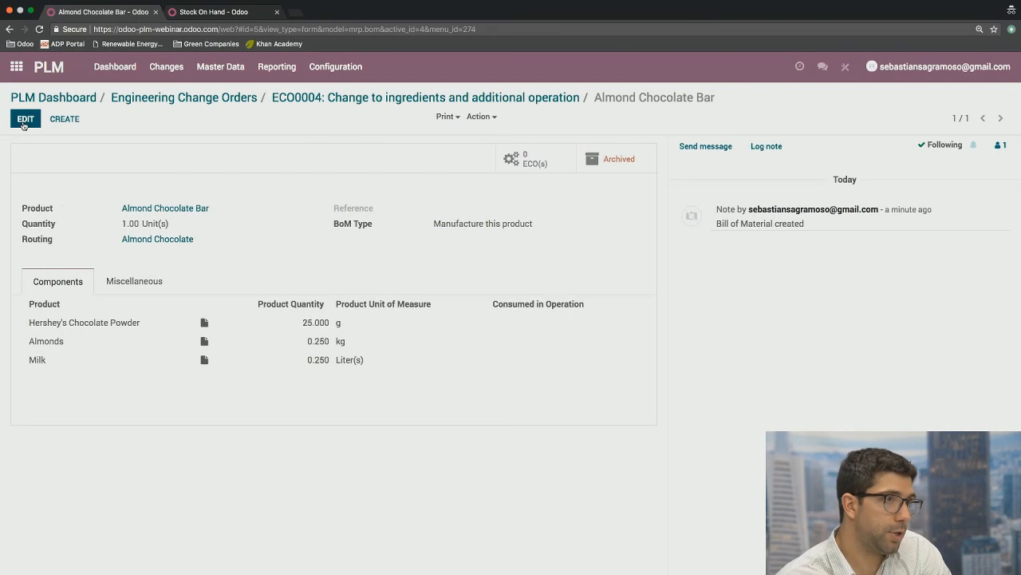
pyautogui.click(24, 122)
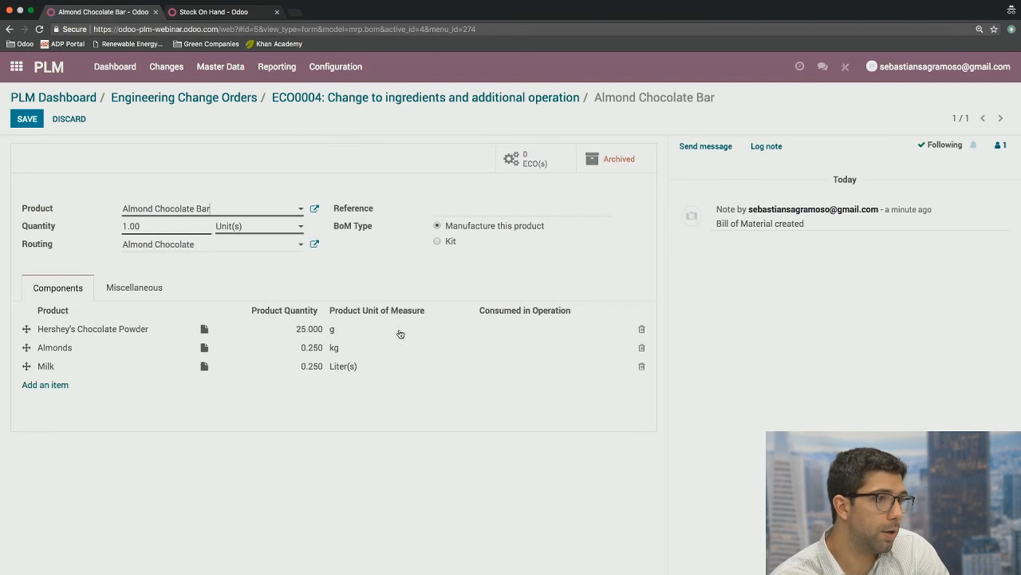
pyautogui.click(642, 330)
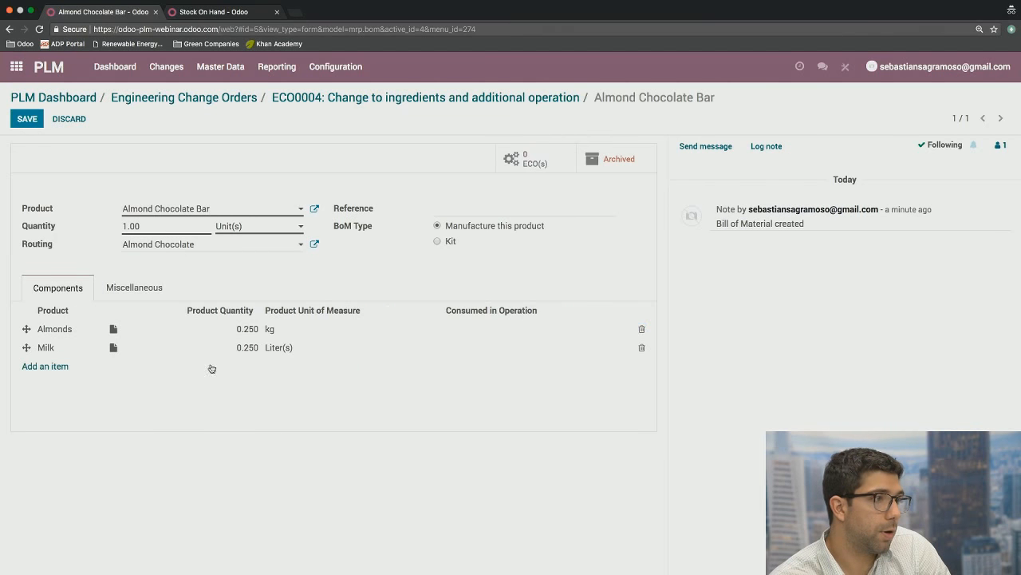
# Step: Add Nestle Chocolate Powder as a component of the revised bill of materials with a quantity of 25 Unit(s)
pyautogui.click(51, 368)
pyautogui.write('nestle')
pyautogui.click(80, 388)
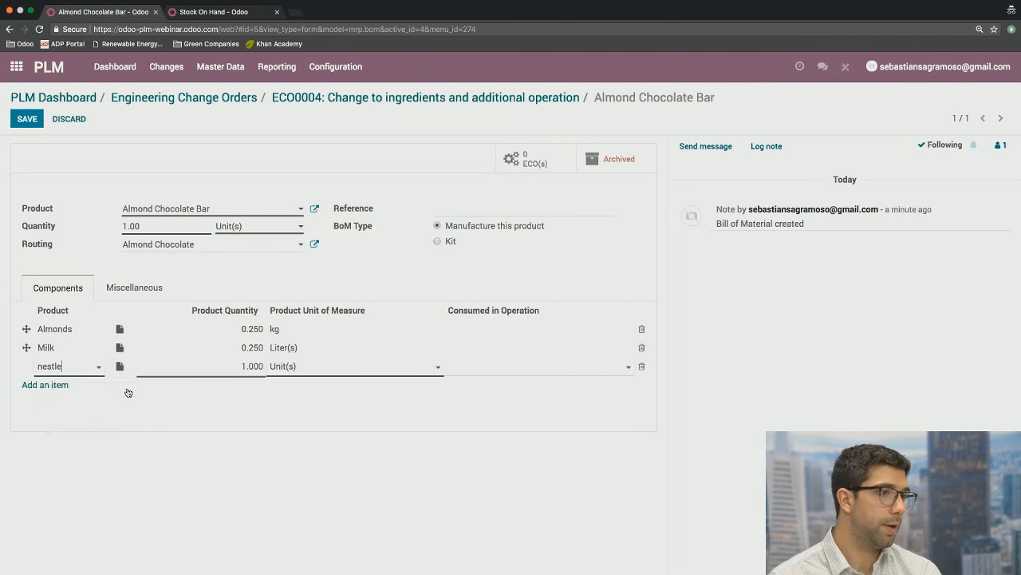
pyautogui.click(245, 365)
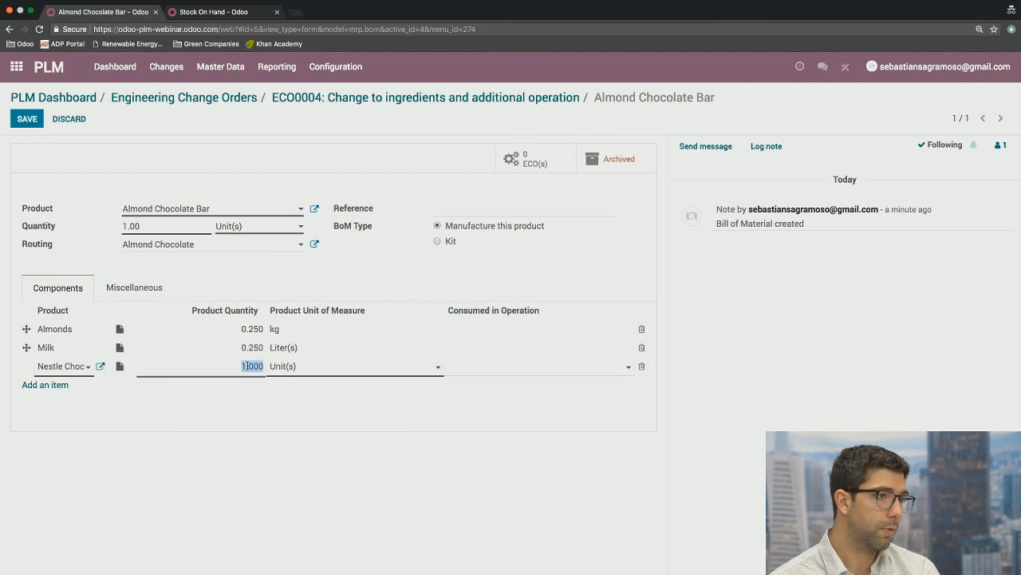
pyautogui.click(245, 366)
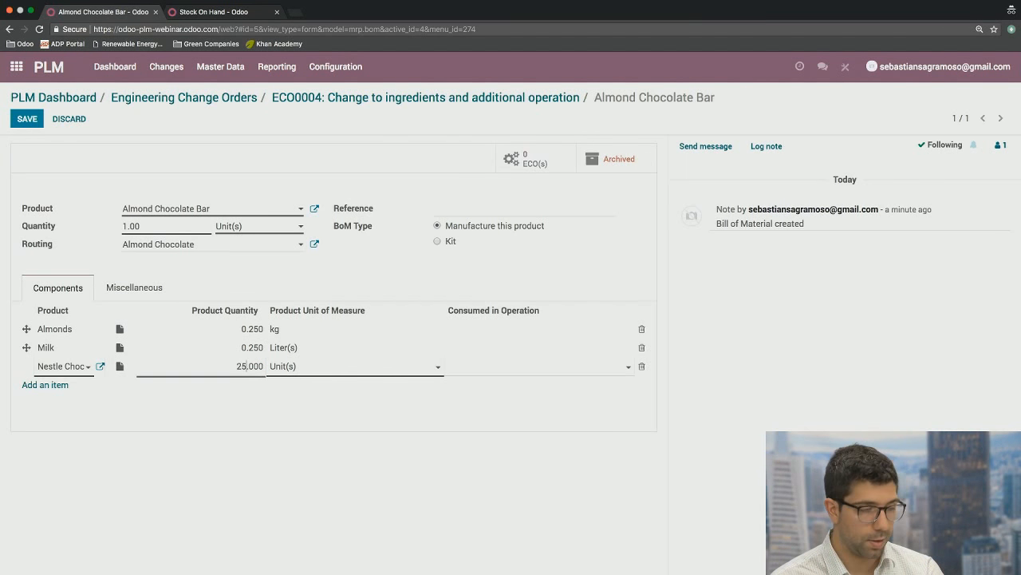
pyautogui.click(307, 368)
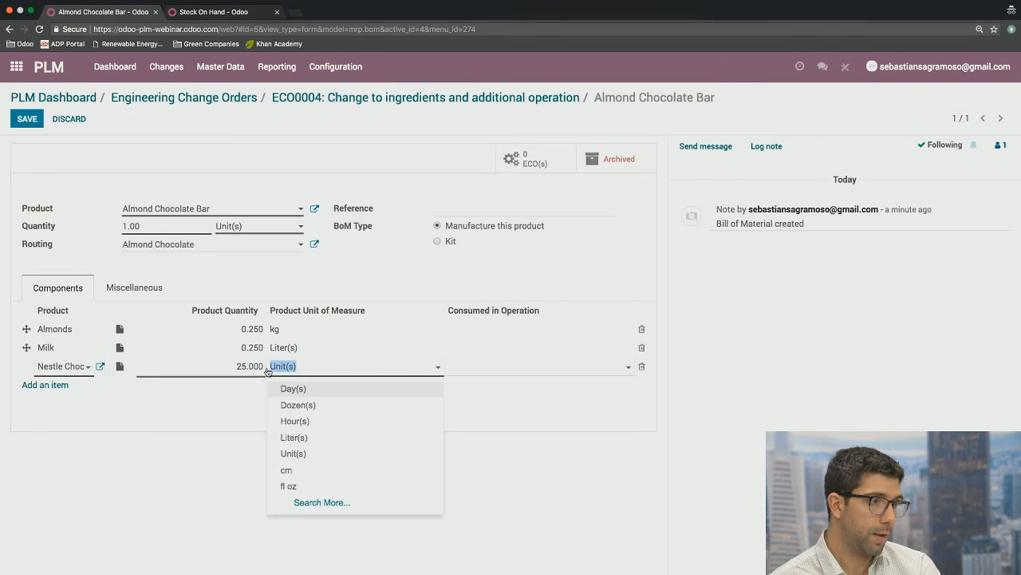
pyautogui.click(308, 369)
pyautogui.click(218, 408)
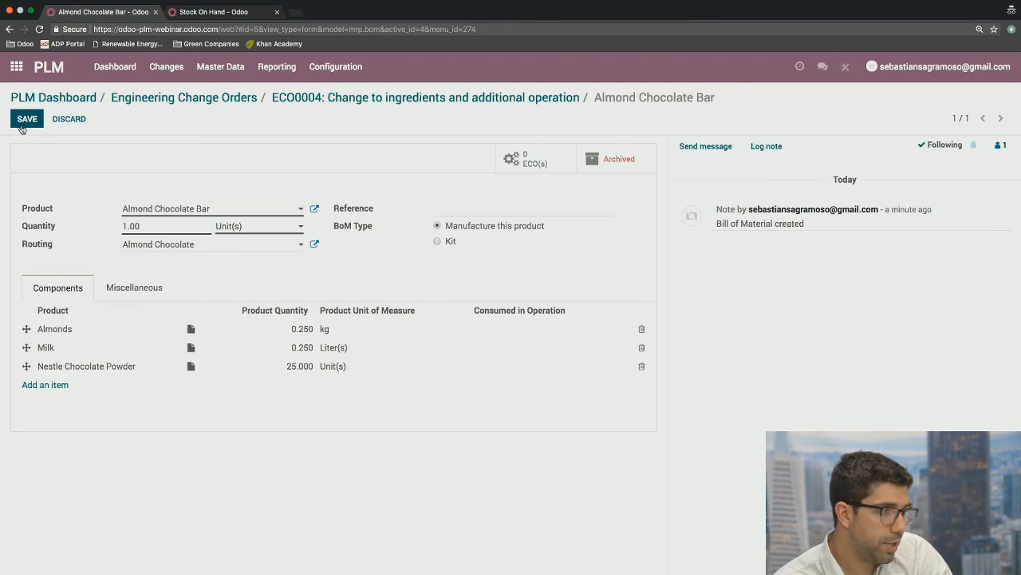
# Step: Save the bill of materials, return to change order ECO0004 and review its BoM changes
pyautogui.click(23, 121)
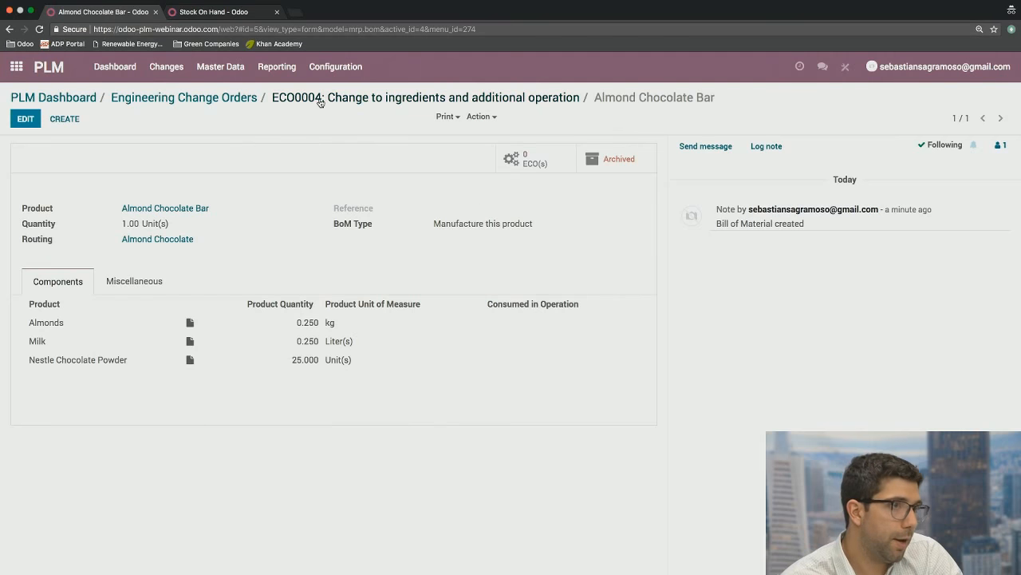
pyautogui.click(396, 99)
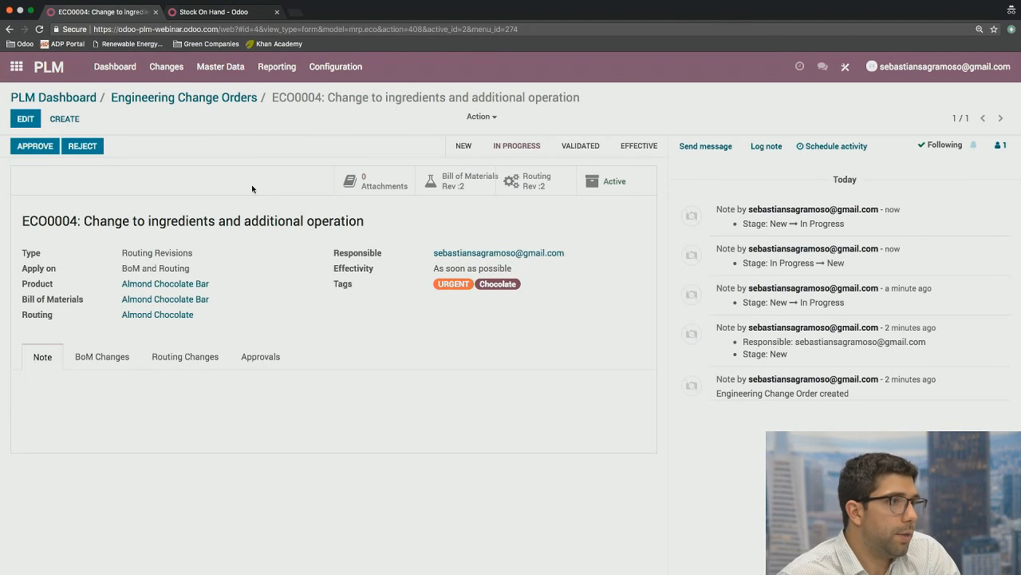
pyautogui.click(112, 360)
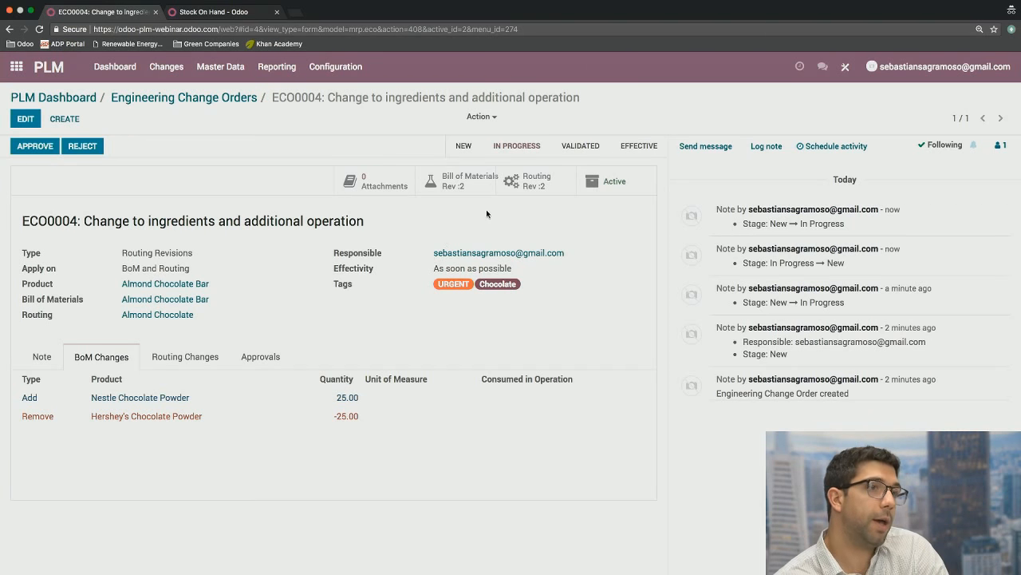
# Step: Open the change order's revised routing for editing and add an Extra Bake operation at work center Oven 1A
pyautogui.click(536, 183)
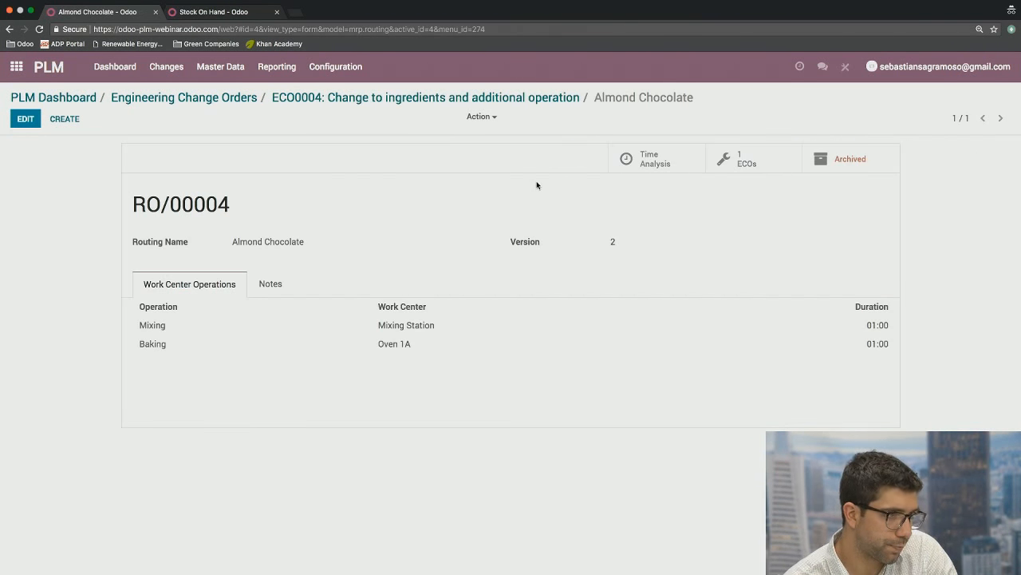
pyautogui.click(24, 119)
pyautogui.click(165, 365)
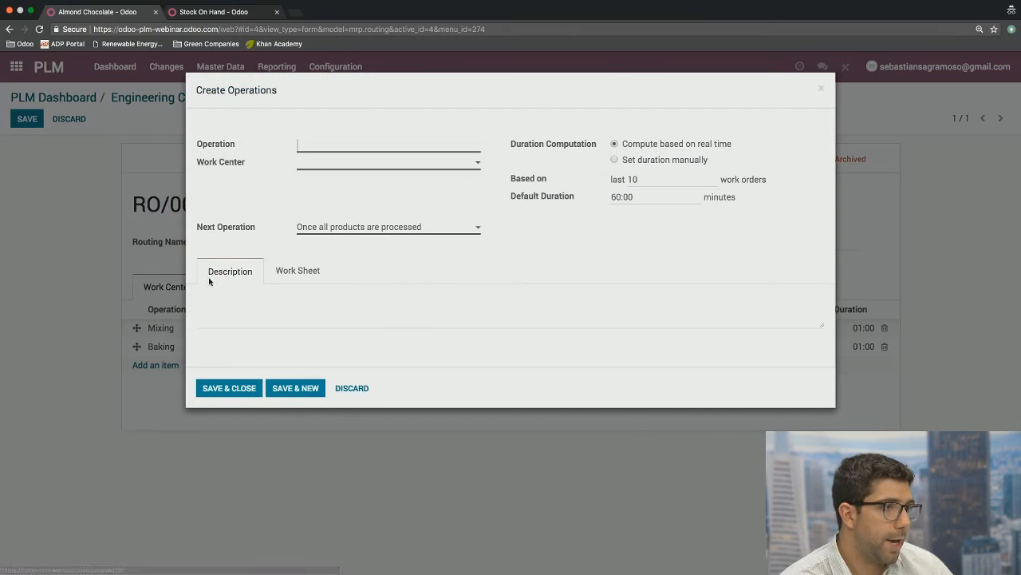
pyautogui.write('Ex')
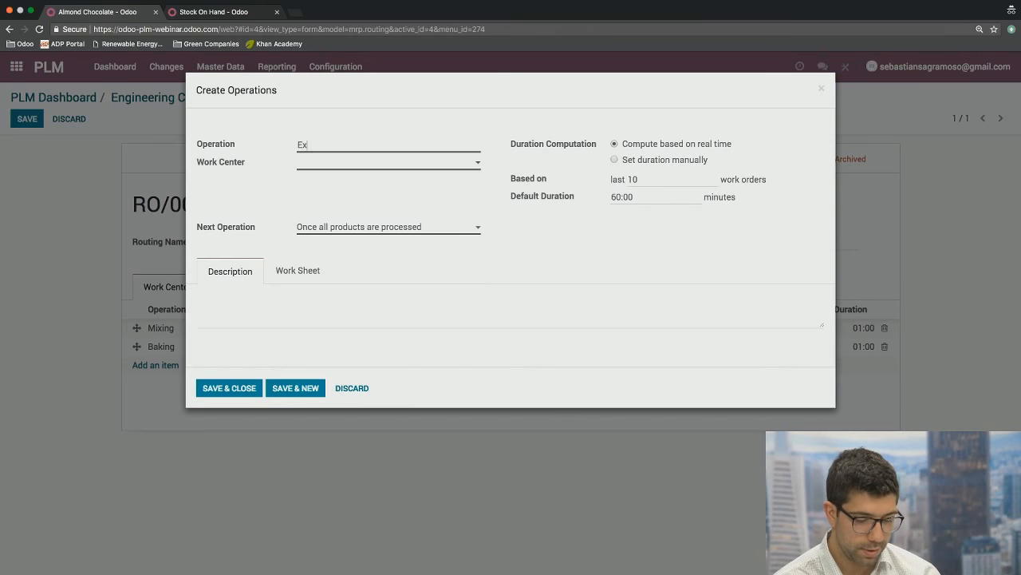
pyautogui.write('tra Bake')
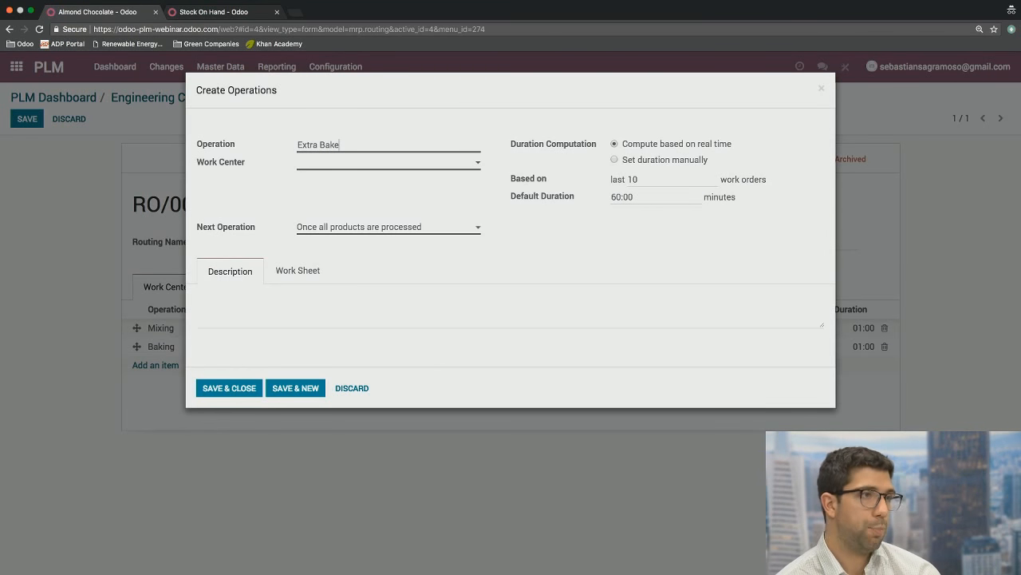
pyautogui.click(339, 166)
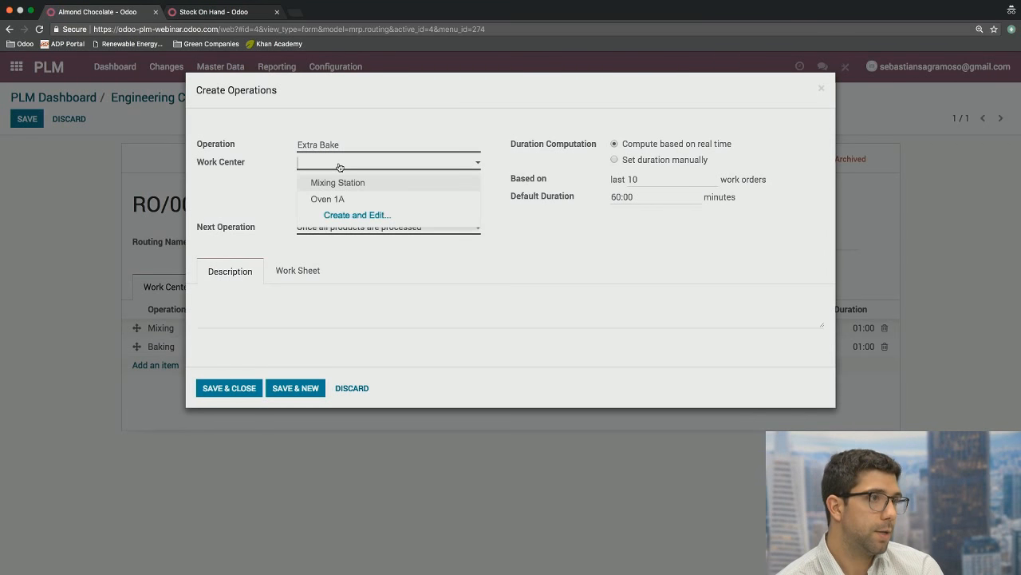
pyautogui.click(352, 204)
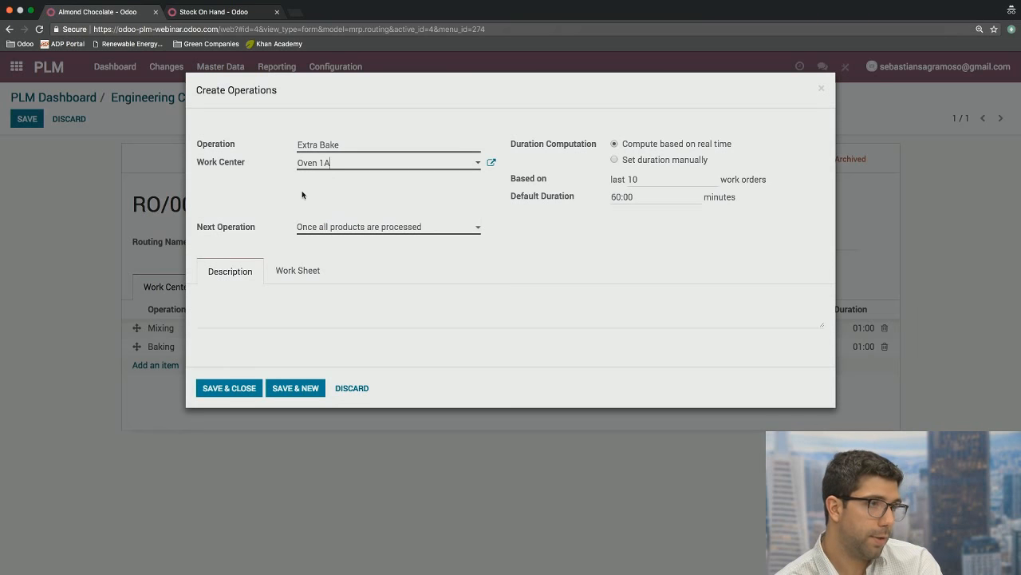
# Step: Give the Extra Bake operation a default duration of 3 minutes and the description "get this crispy!", and save the operation and routing
pyautogui.moveTo(635, 198); pyautogui.dragTo(594, 201)
pyautogui.write('3')
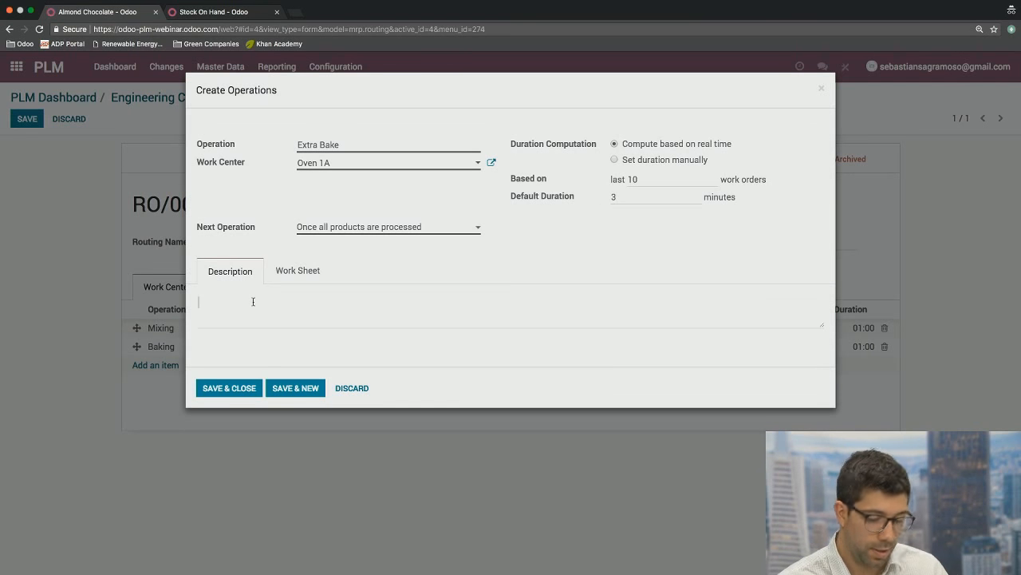
pyautogui.write('get this crispy!')
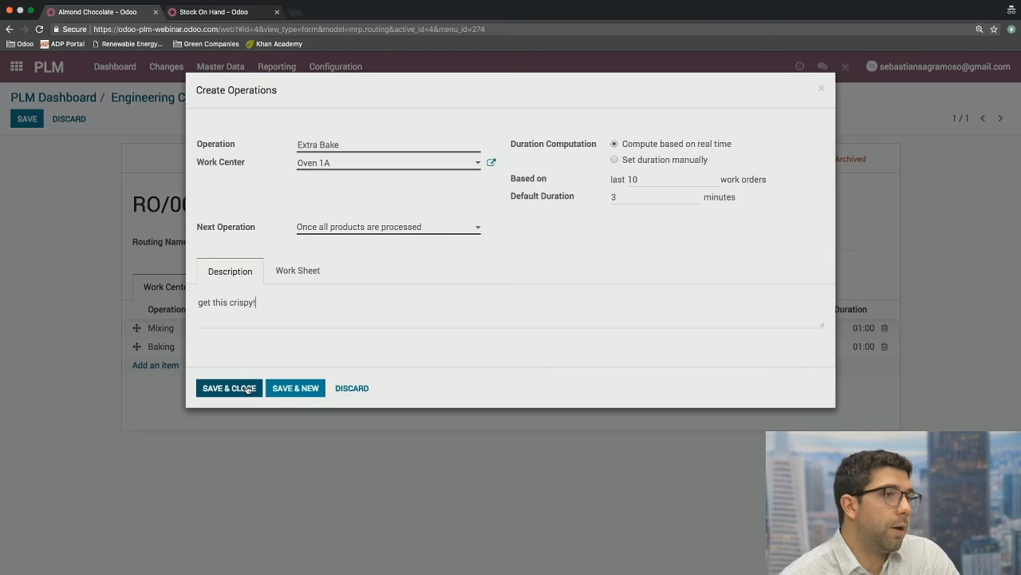
pyautogui.click(247, 389)
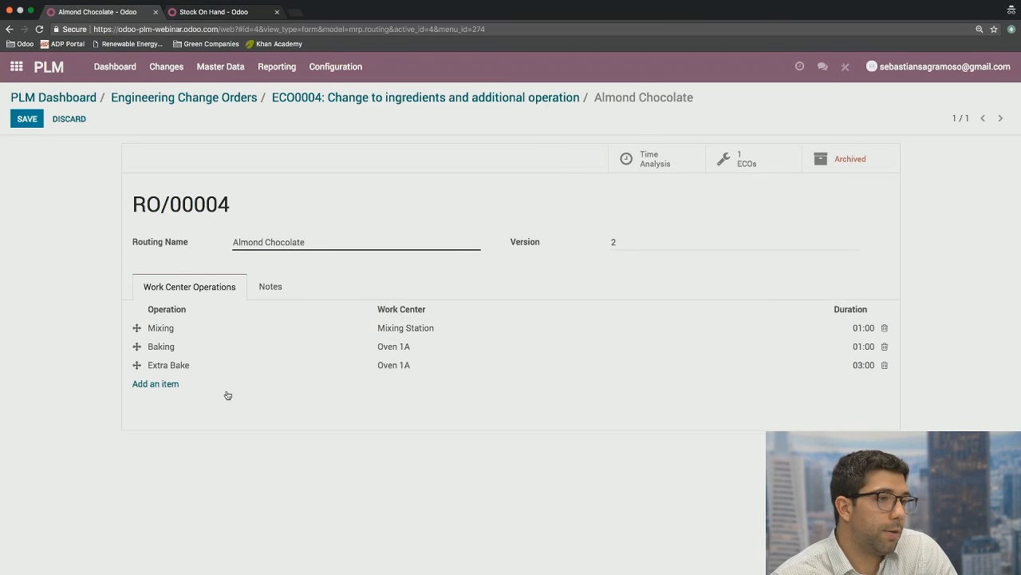
pyautogui.click(27, 118)
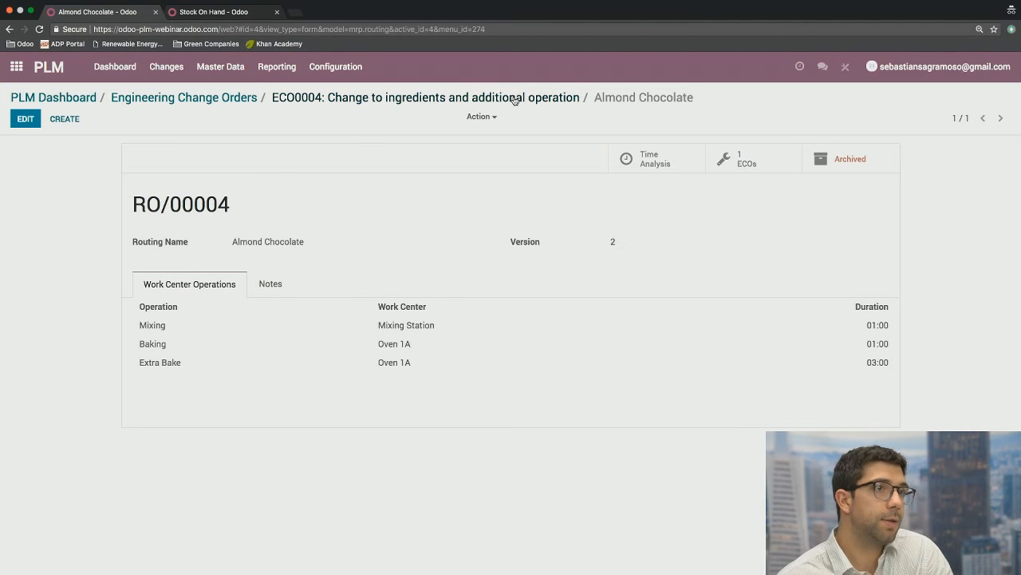
# Step: Return to change order ECO0004 and review its routing changes and BoM changes
pyautogui.click(370, 99)
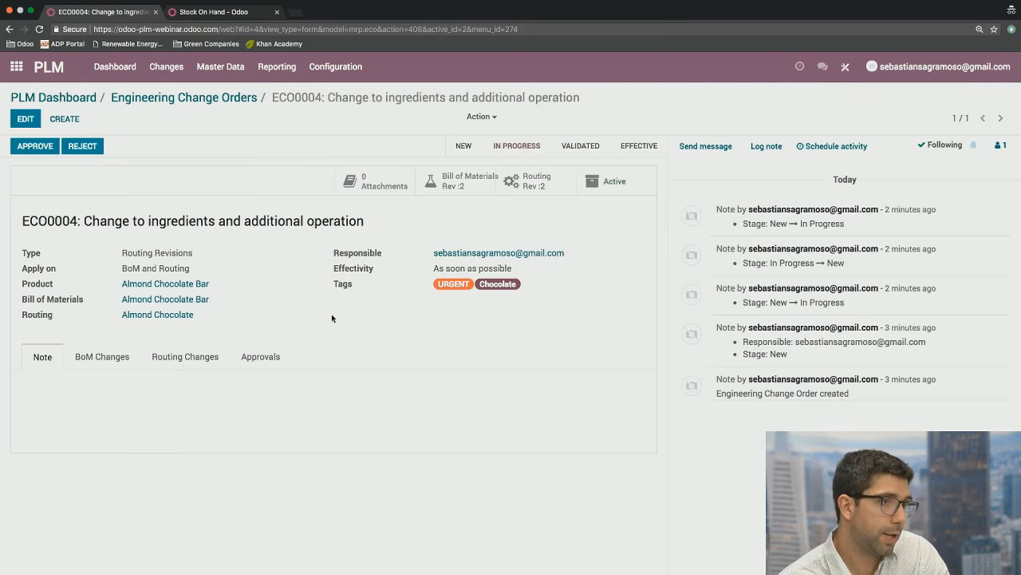
pyautogui.click(179, 358)
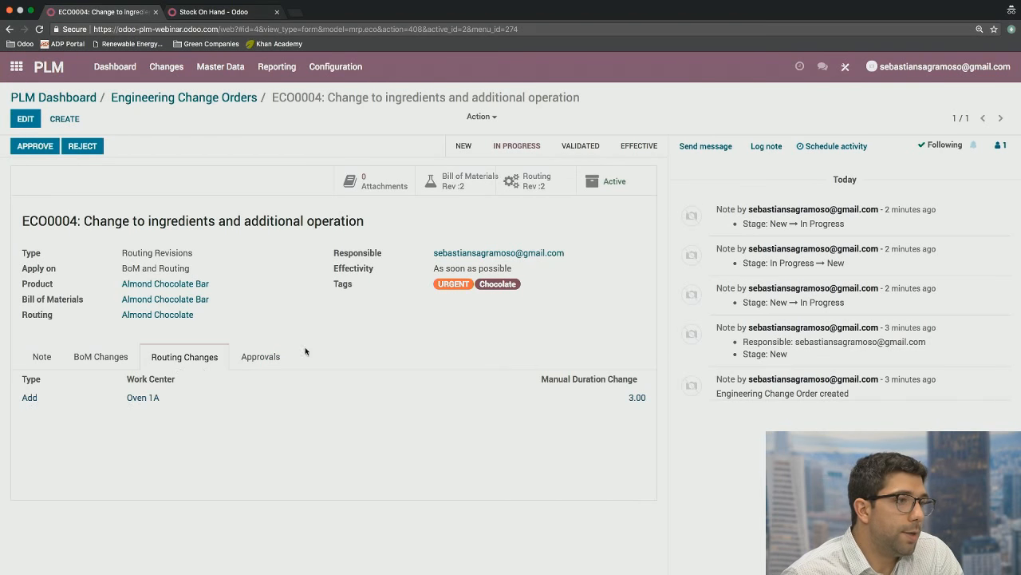
pyautogui.click(103, 360)
pyautogui.click(179, 355)
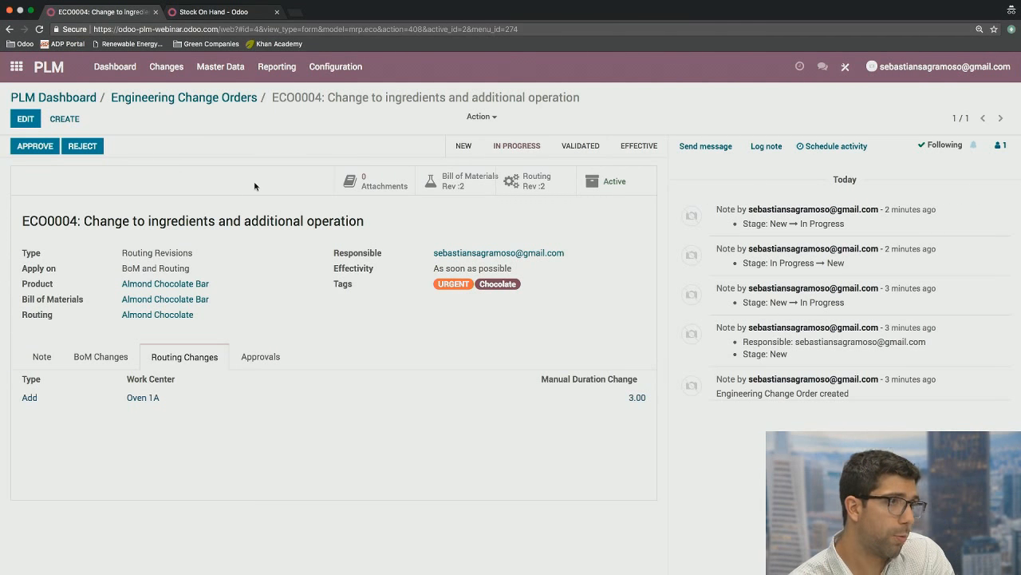
# Step: Log a note on the change order that mentions the responsible user and reads "hey! check it out!"
pyautogui.click(767, 147)
pyautogui.write('@')
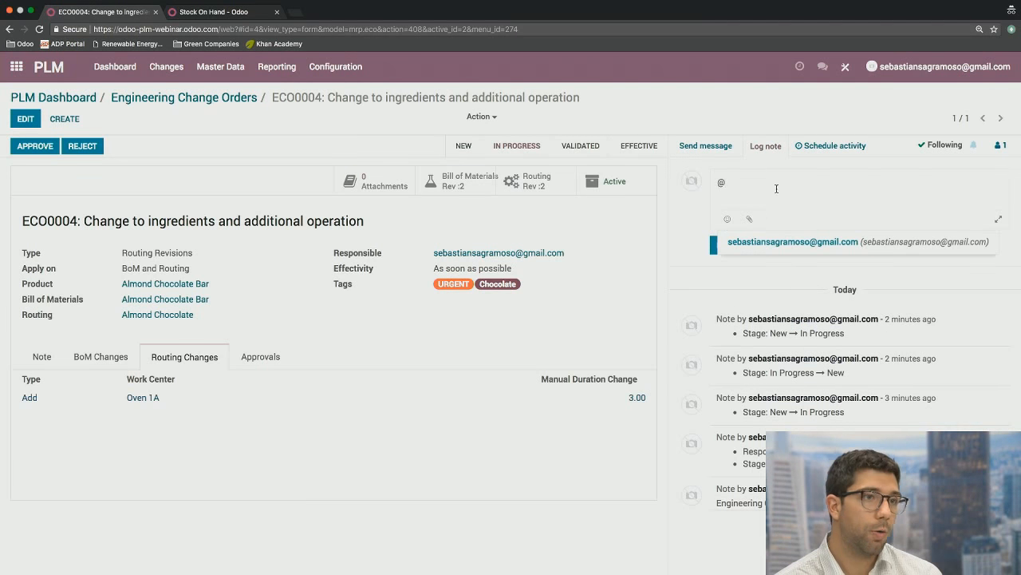
pyautogui.click(792, 242)
pyautogui.write('hey')
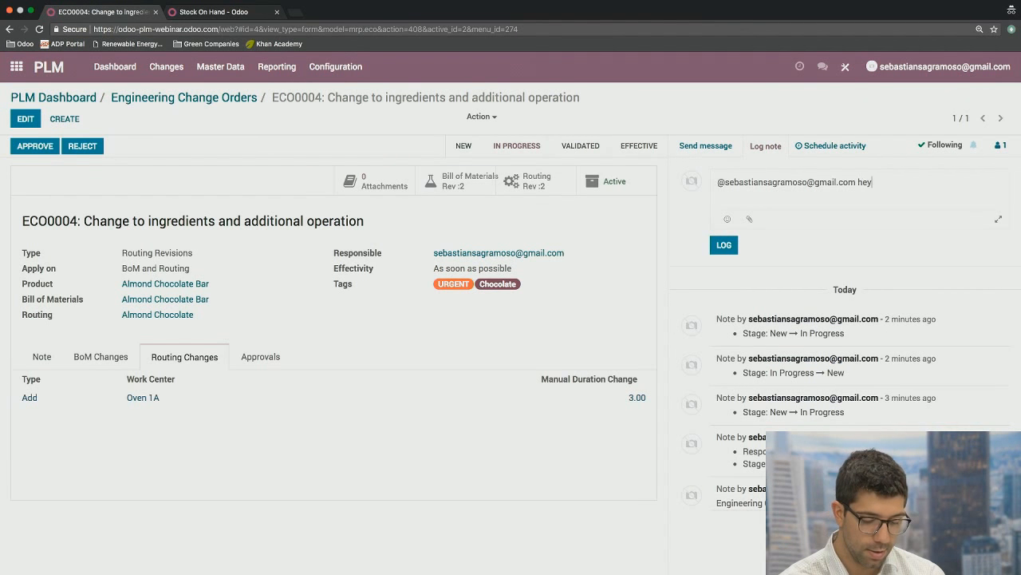
pyautogui.write('! check i')
pyautogui.write('t out!')
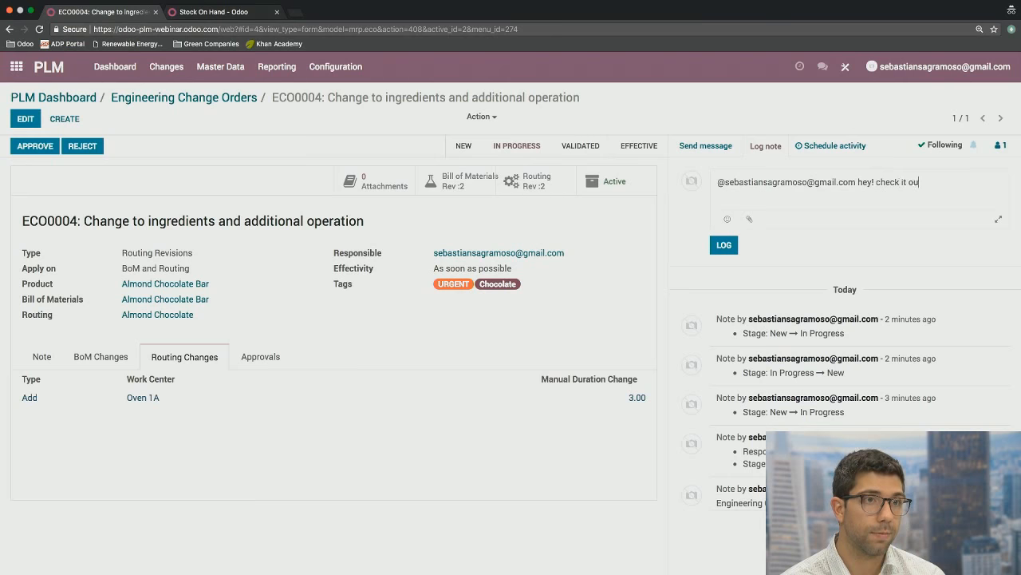
pyautogui.click(724, 244)
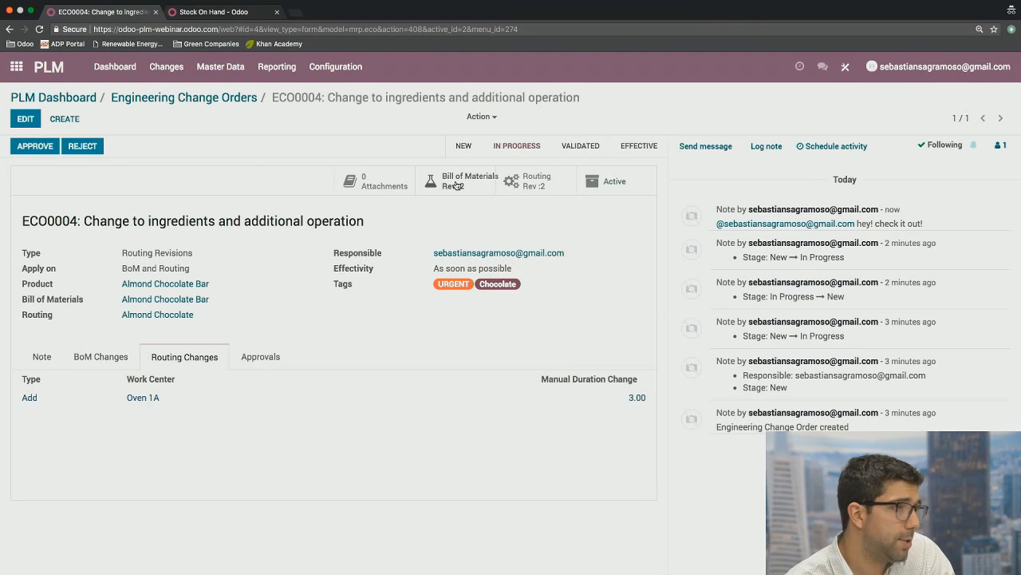
# Step: Reject the change order and check its status on the engineering change orders board
pyautogui.click(82, 146)
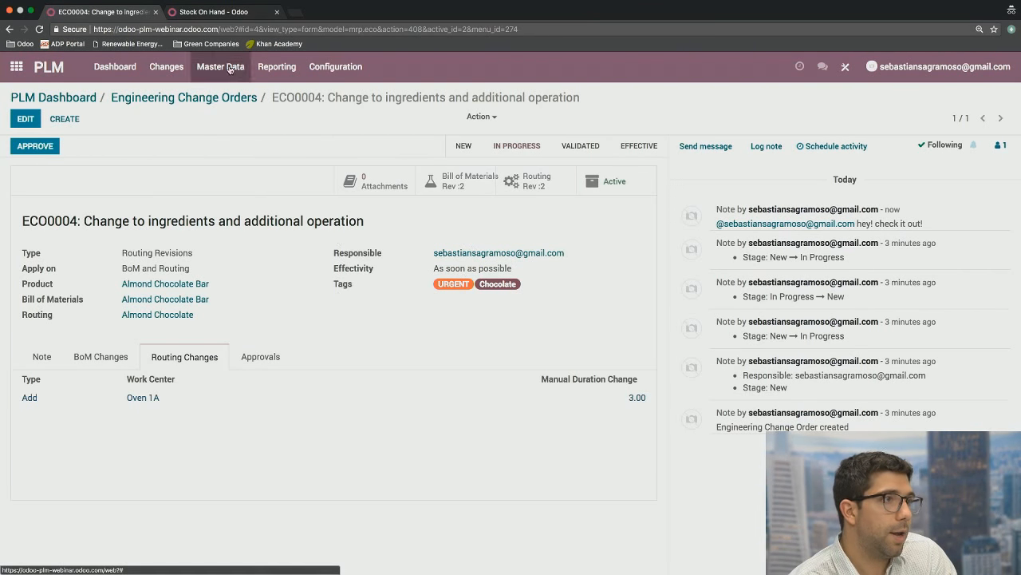
pyautogui.click(221, 99)
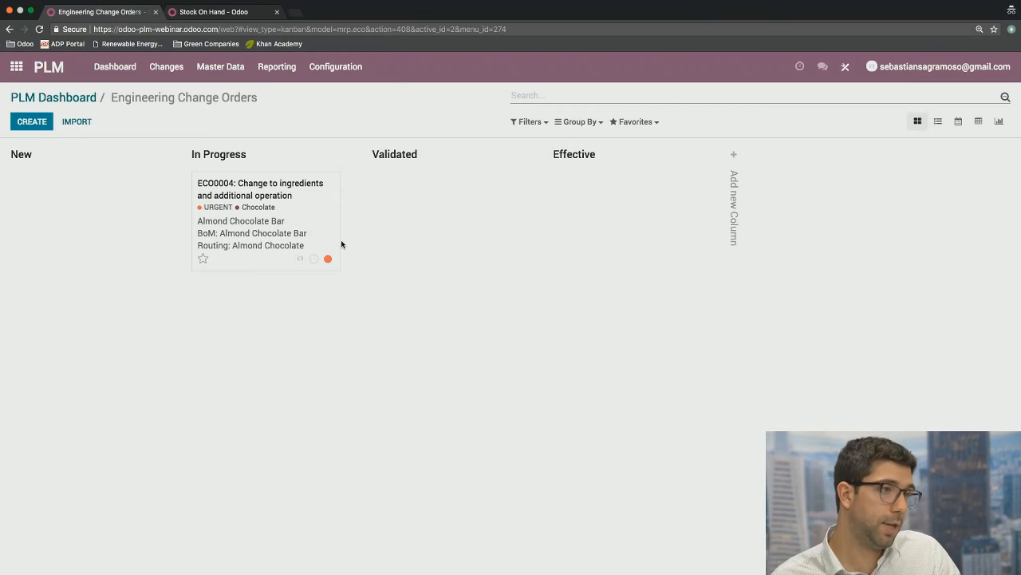
pyautogui.moveTo(329, 262)
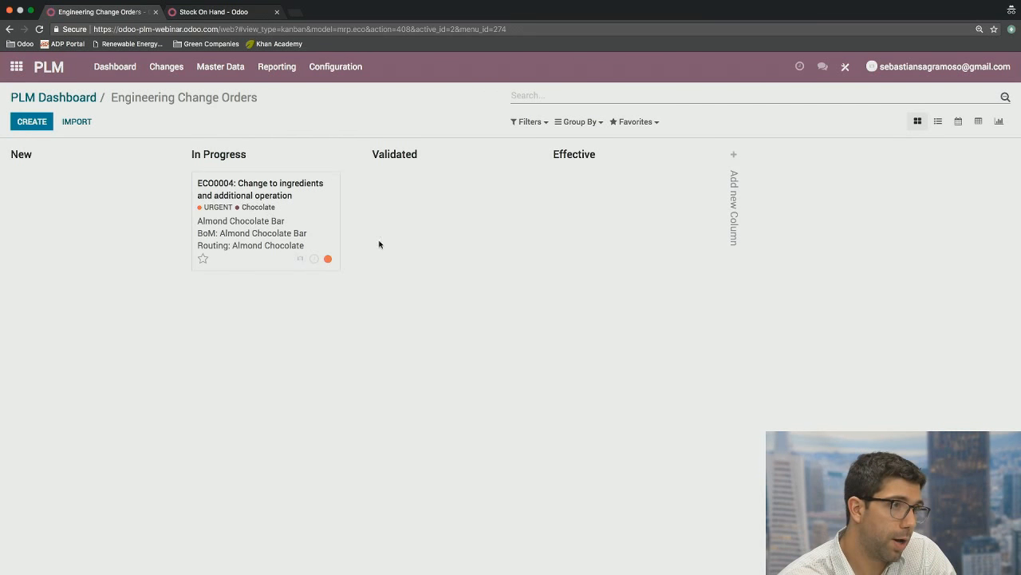
# Step: Reopen the rejected change order from Routing Revisions on the PLM dashboard and open its revised bill of materials for editing
pyautogui.click(83, 99)
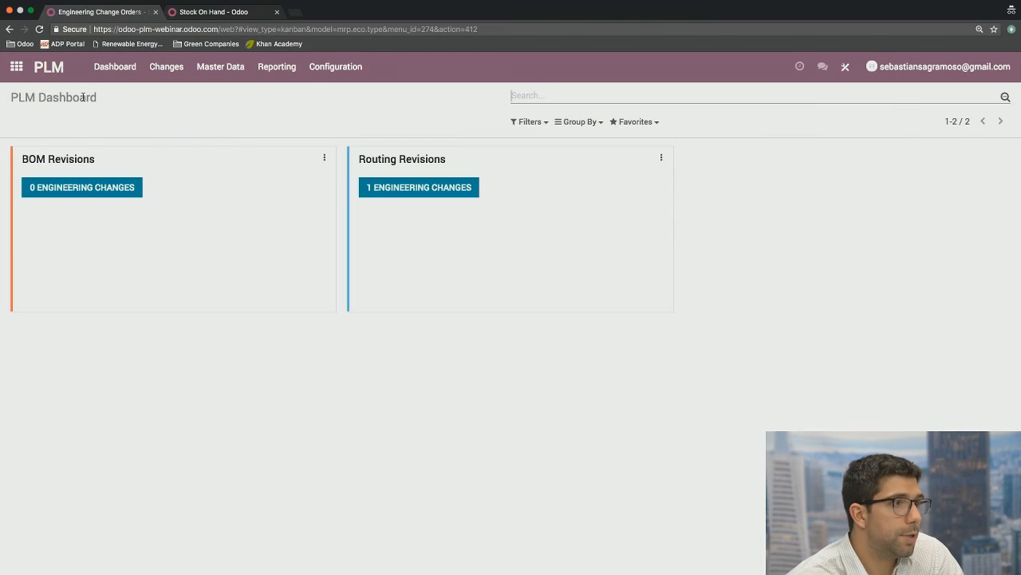
pyautogui.click(456, 189)
pyautogui.click(276, 206)
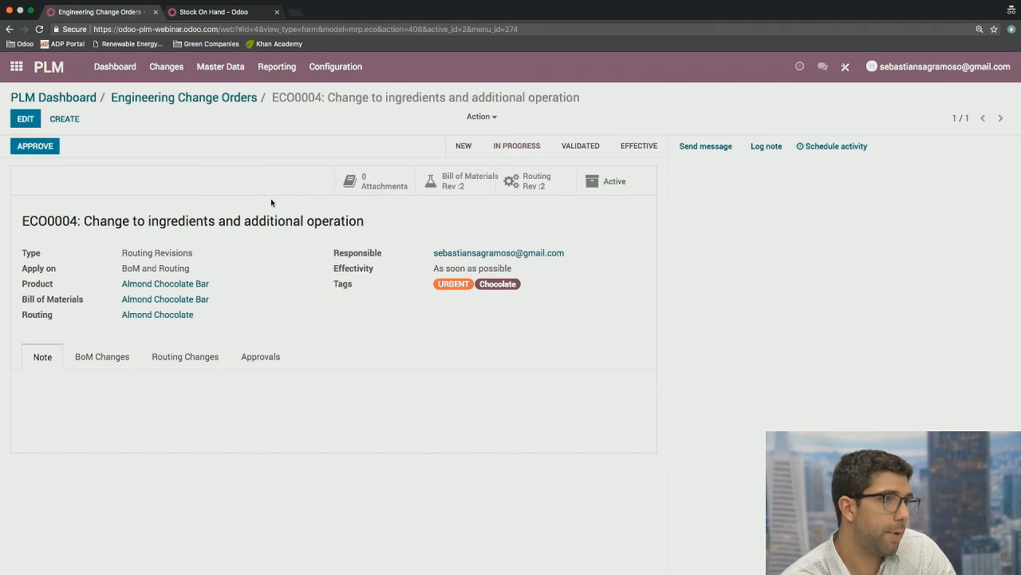
pyautogui.click(459, 182)
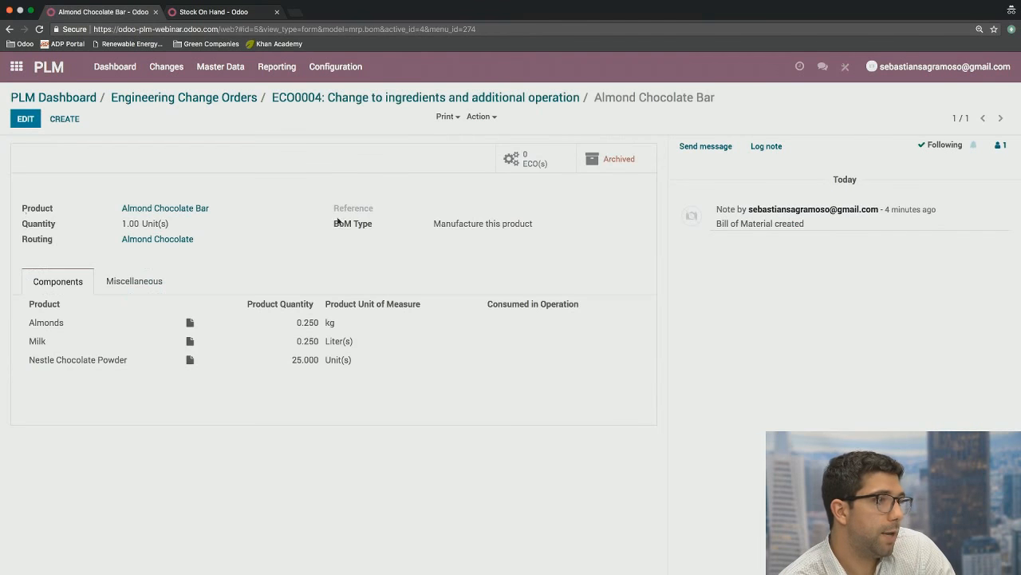
pyautogui.click(25, 120)
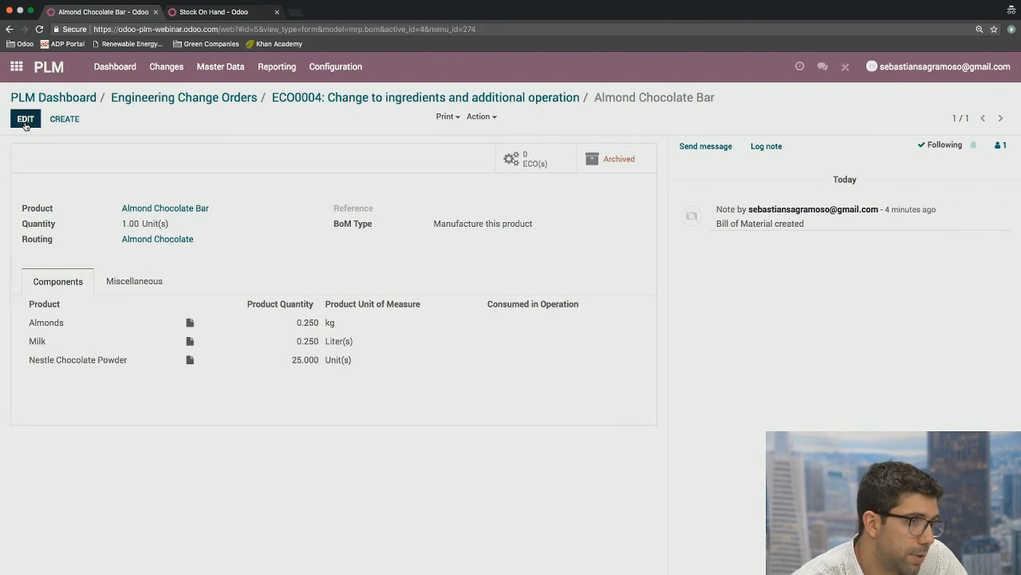
# Step: Set the Nestle Chocolate Powder component's quantity to 27
pyautogui.click(297, 367)
pyautogui.click(292, 366)
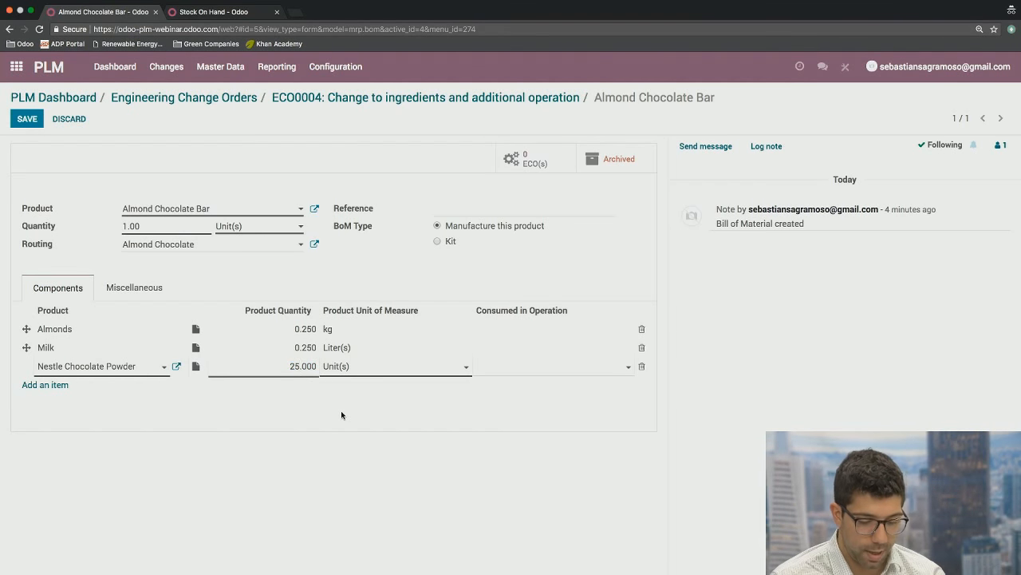
pyautogui.press('BackSpace')
pyautogui.write('7')
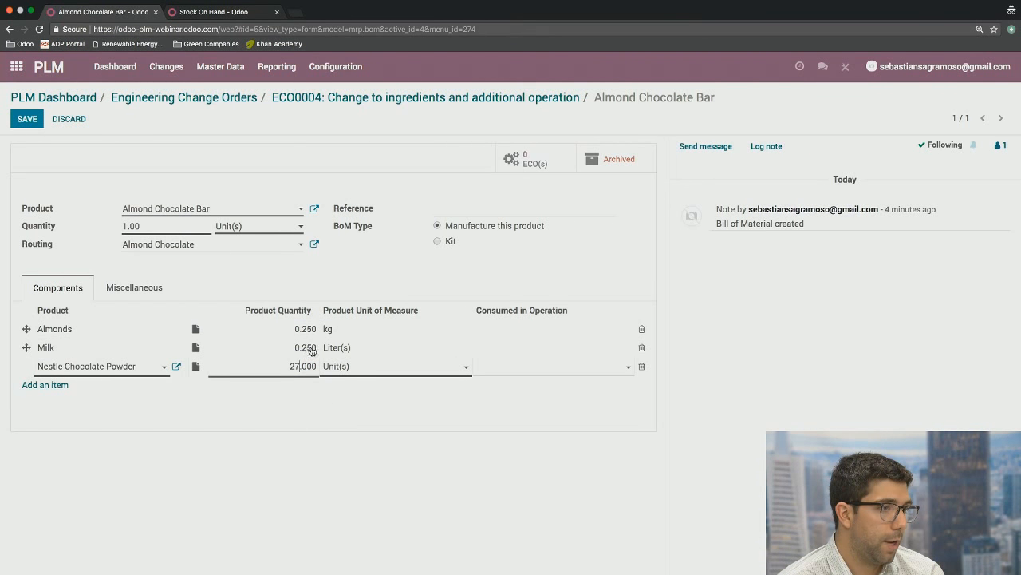
# Step: Set the Milk component's quantity to 0.220 and save the revised bill of materials
pyautogui.click(309, 348)
pyautogui.click(309, 348)
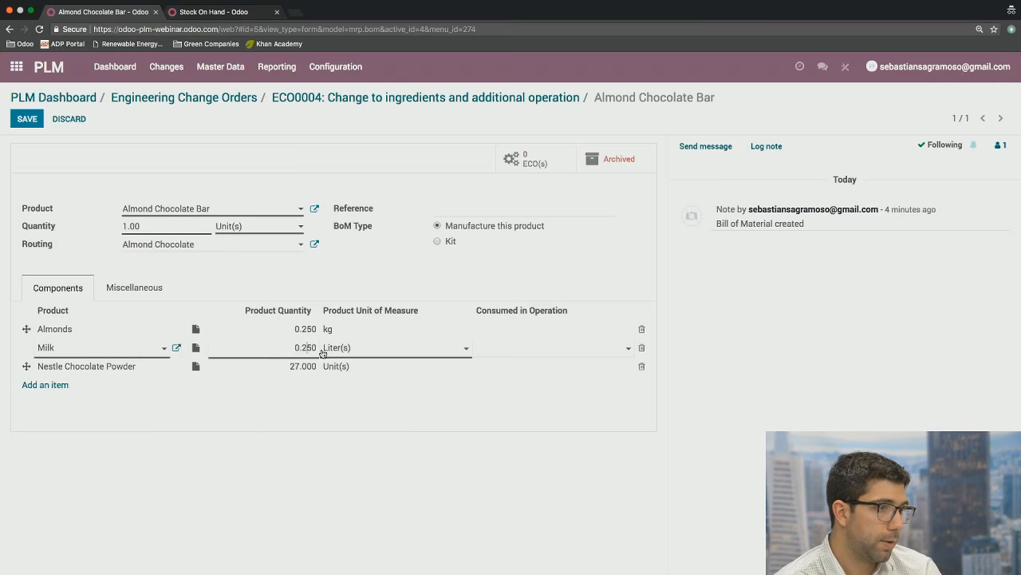
pyautogui.press('Delete')
pyautogui.write('2')
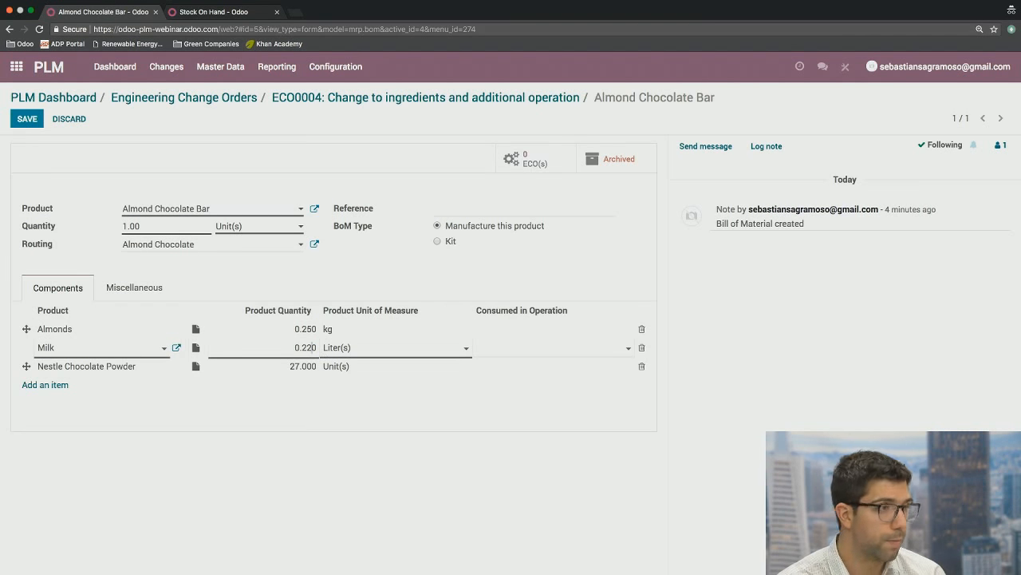
pyautogui.click(27, 118)
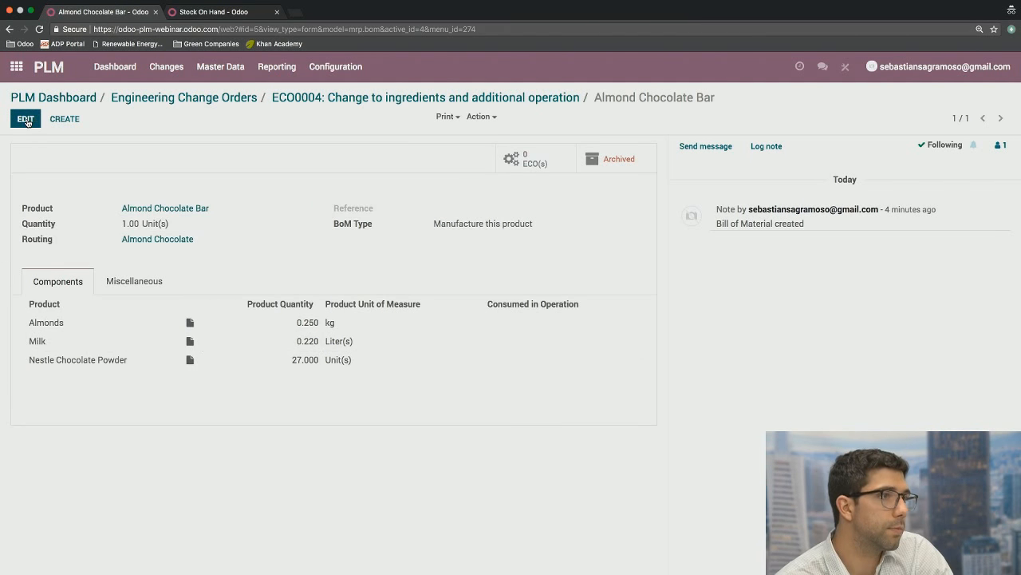
# Step: Review the BoM changes on change order ECO0004, then approve it and move it to the Validated stage
pyautogui.click(392, 104)
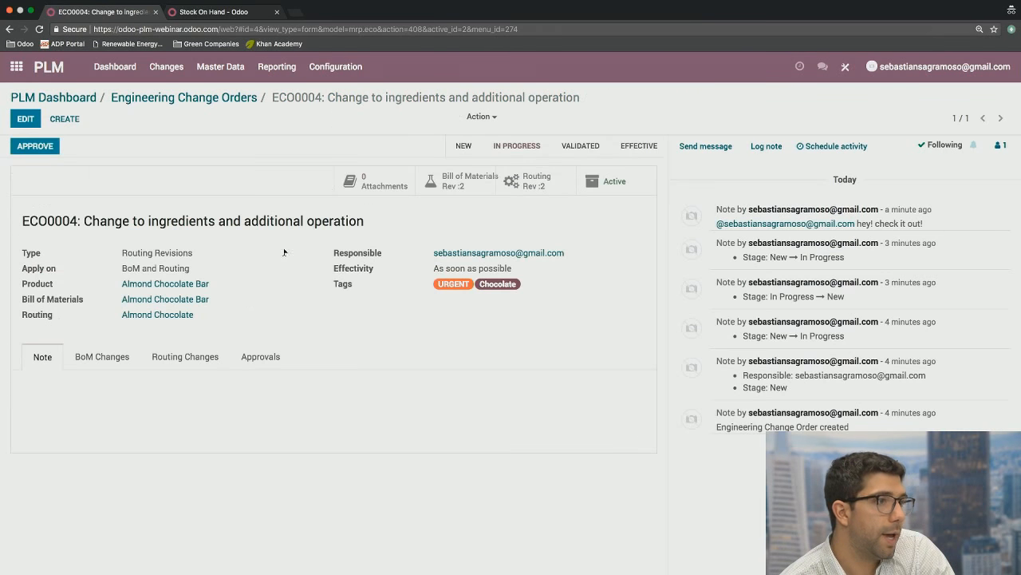
pyautogui.click(108, 359)
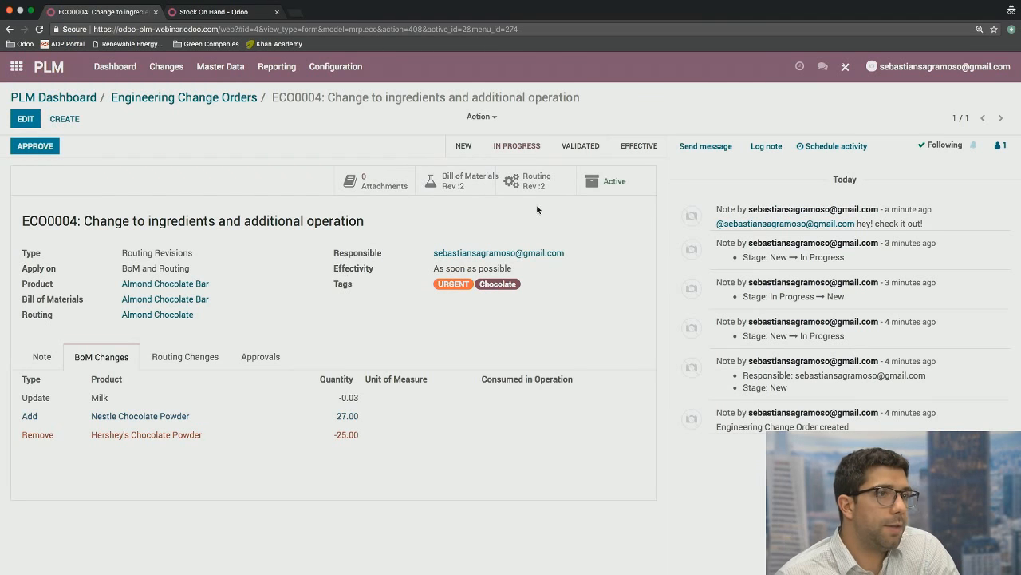
pyautogui.click(33, 149)
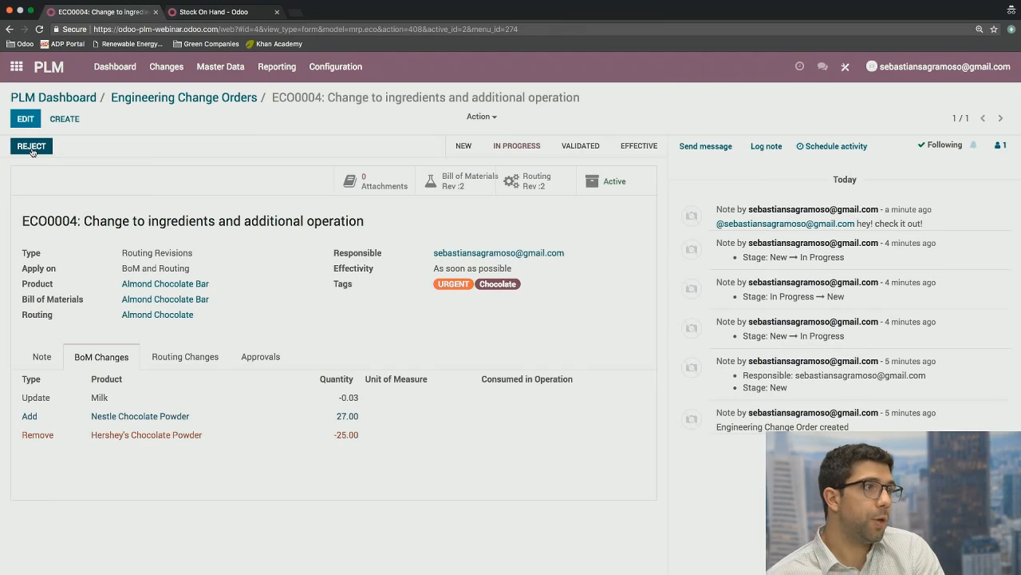
pyautogui.click(585, 151)
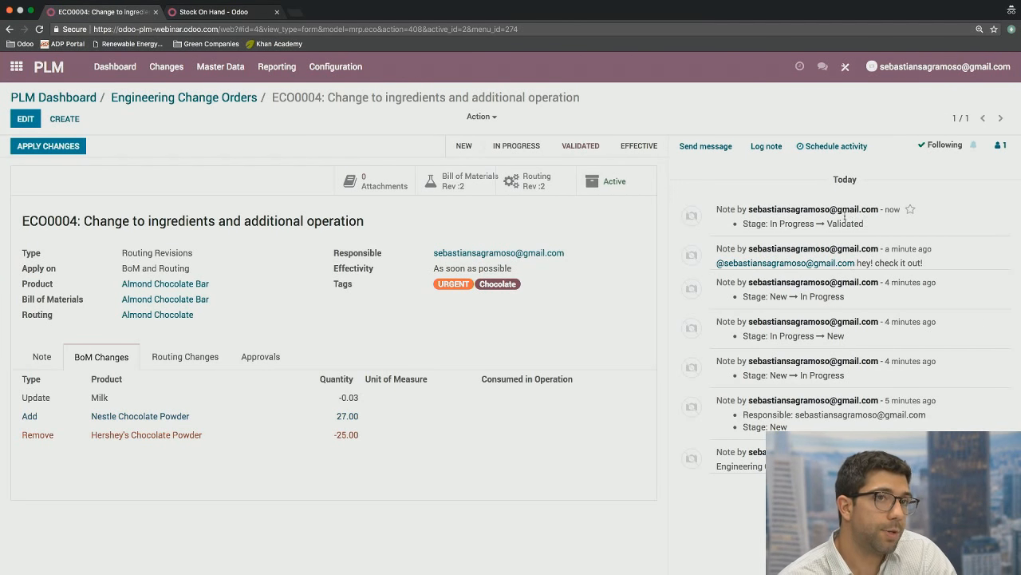
# Step: Check who follows the change order and apply its changes
pyautogui.click(1000, 146)
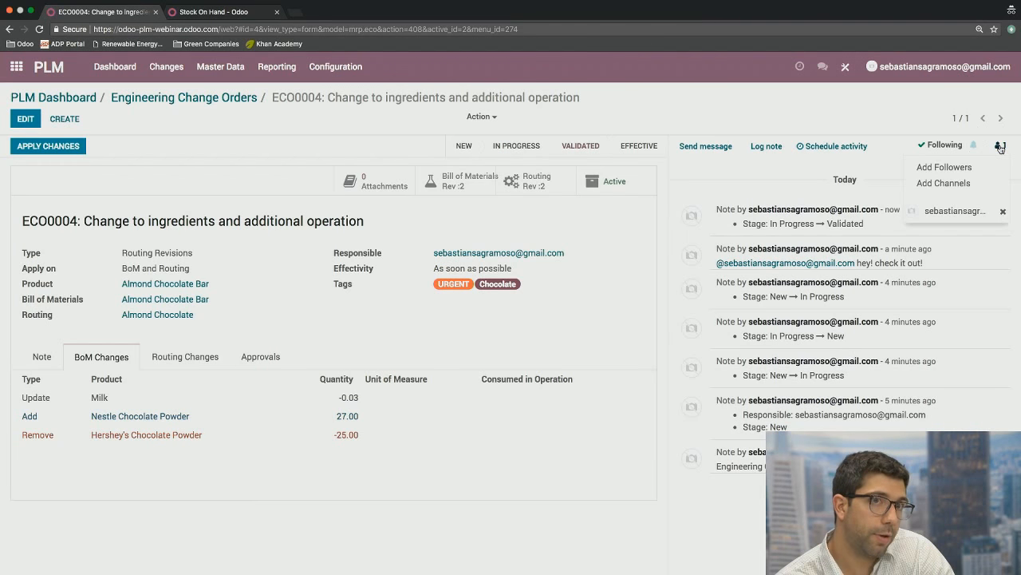
pyautogui.click(919, 104)
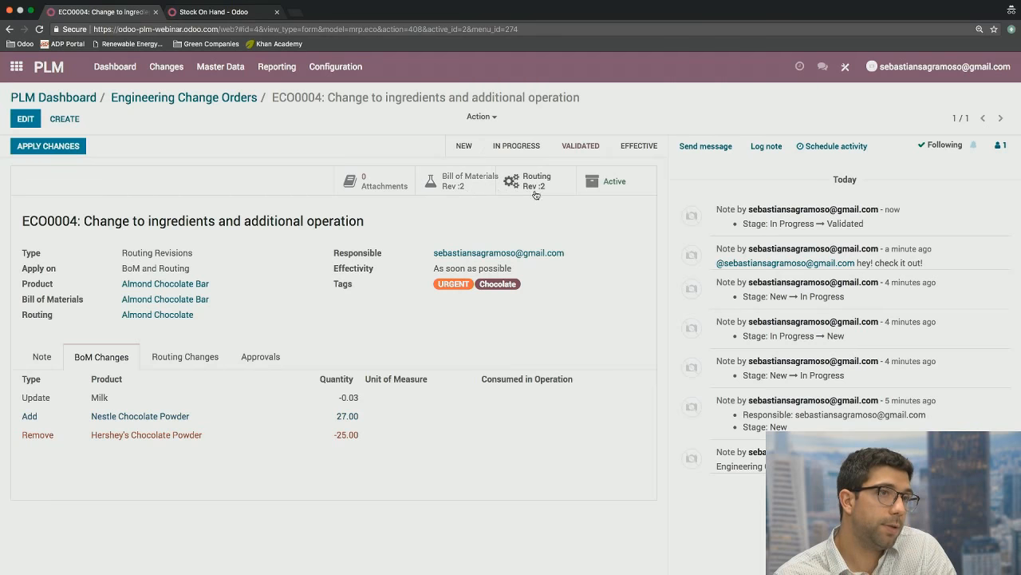
pyautogui.click(39, 147)
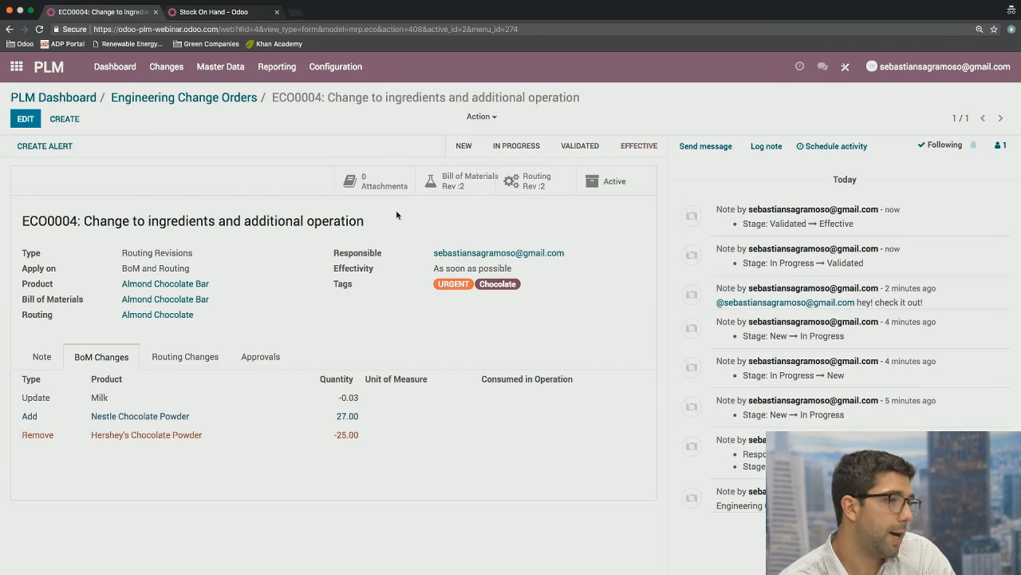
# Step: Create a work order alert from the change order for the Mixing Station work center and save it
pyautogui.click(36, 147)
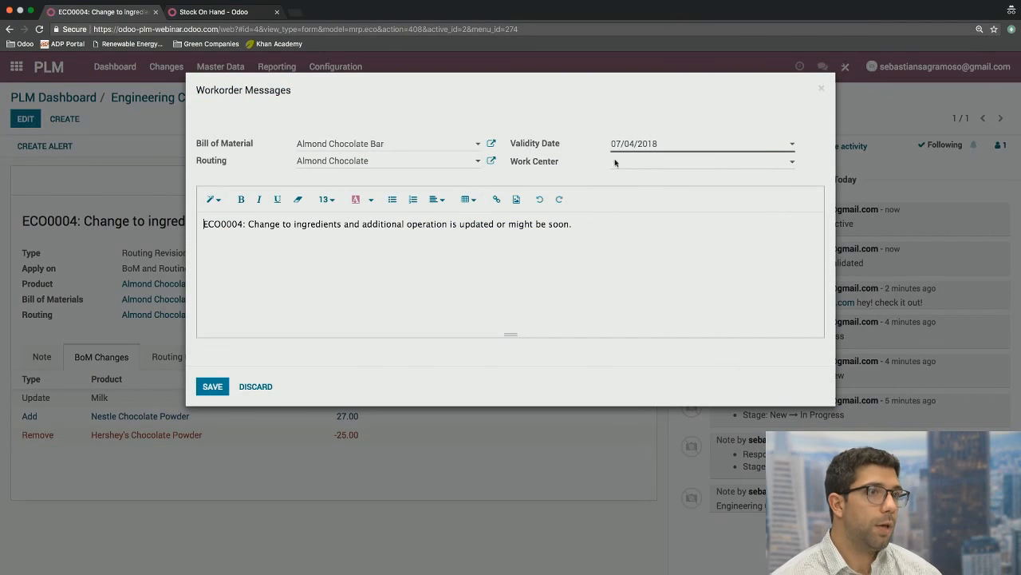
pyautogui.click(654, 165)
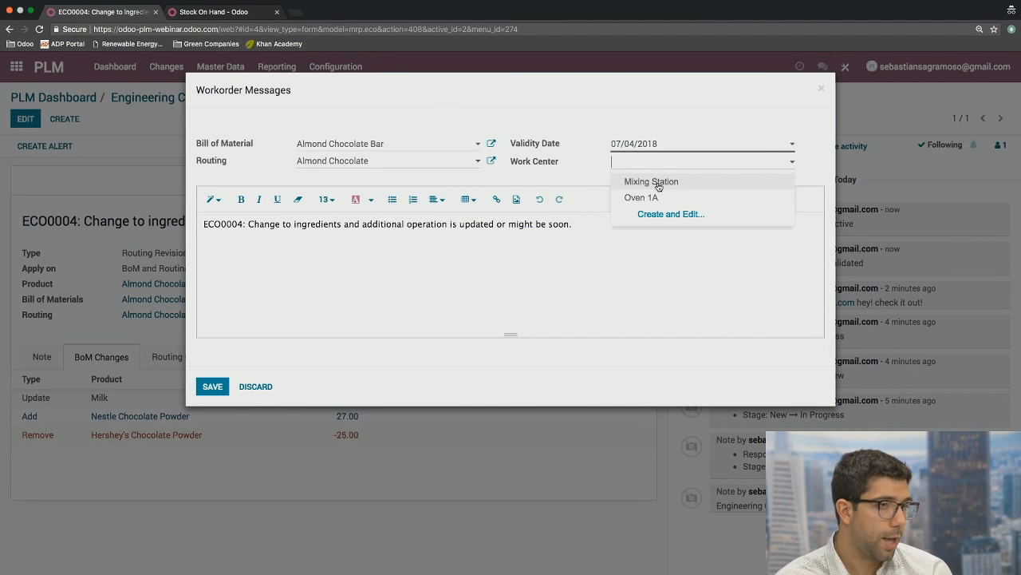
pyautogui.click(658, 185)
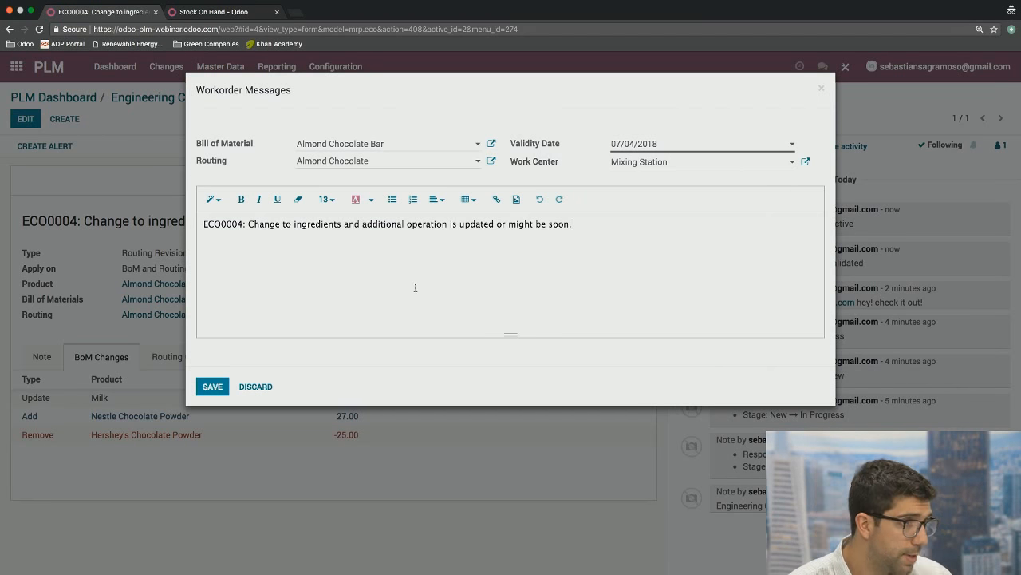
pyautogui.click(213, 387)
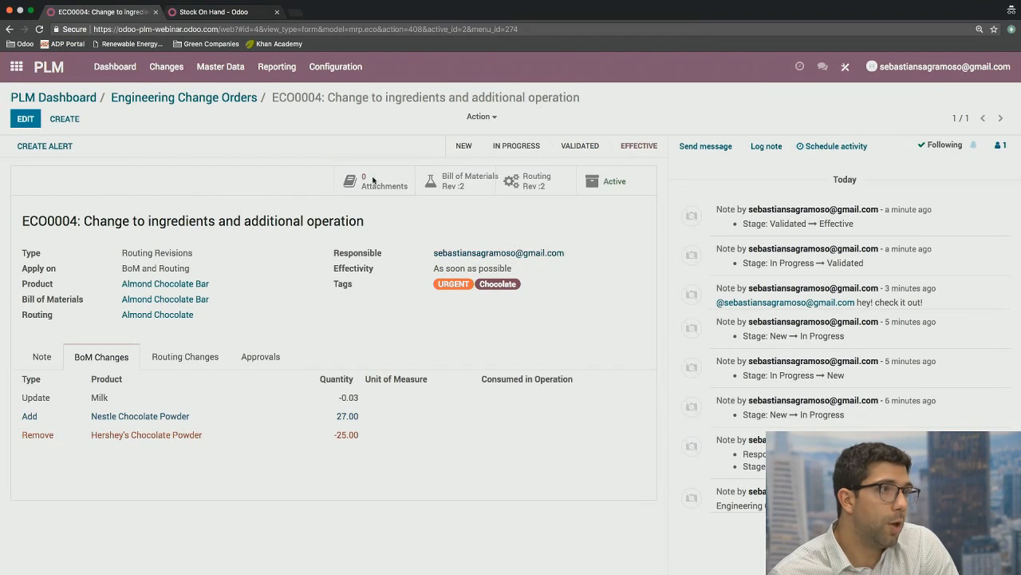
# Step: Examine the Almond Chocolate Bar's bill of materials and its routing operations in the Manufacturing app
pyautogui.click(211, 12)
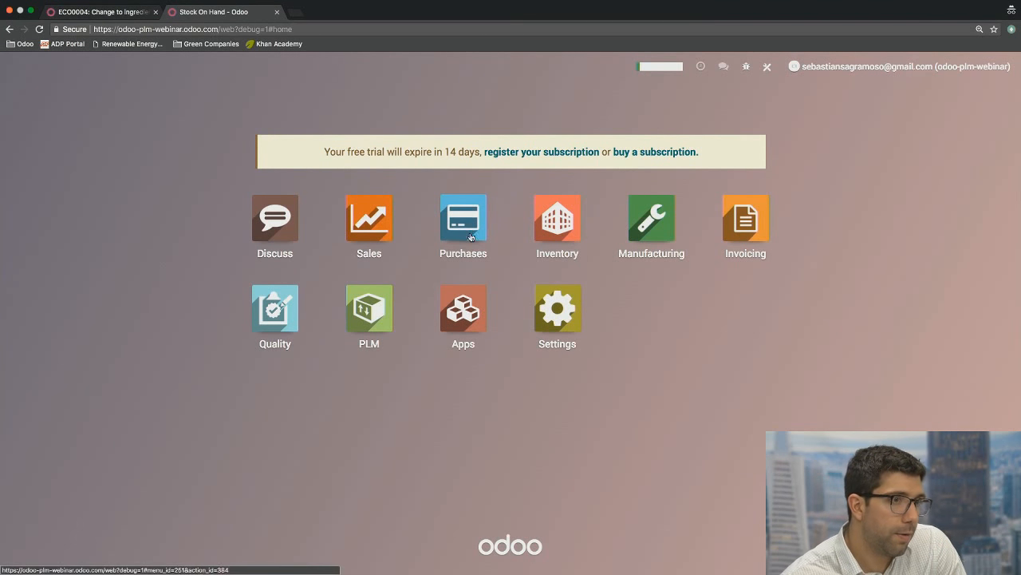
pyautogui.click(37, 30)
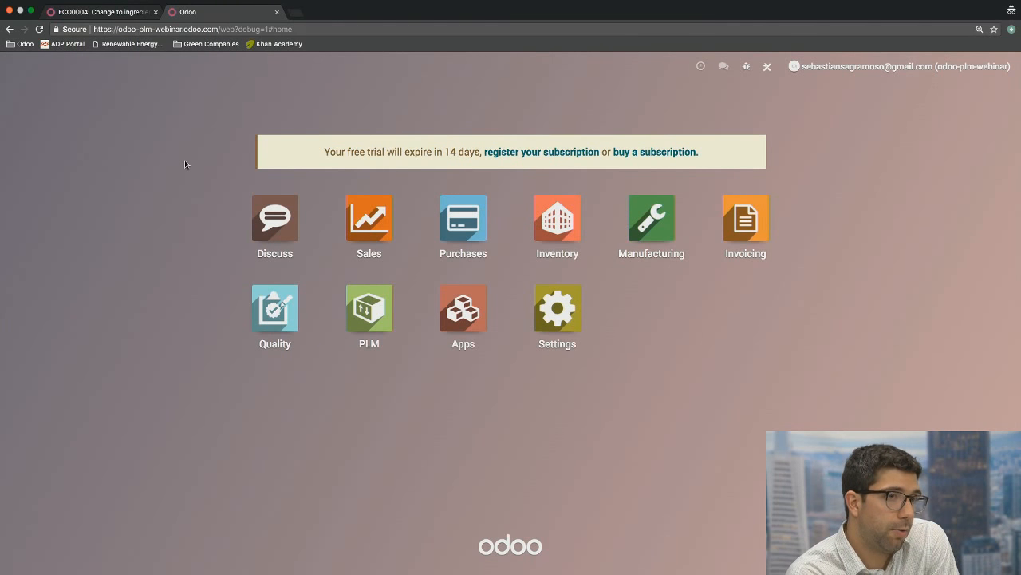
pyautogui.click(651, 221)
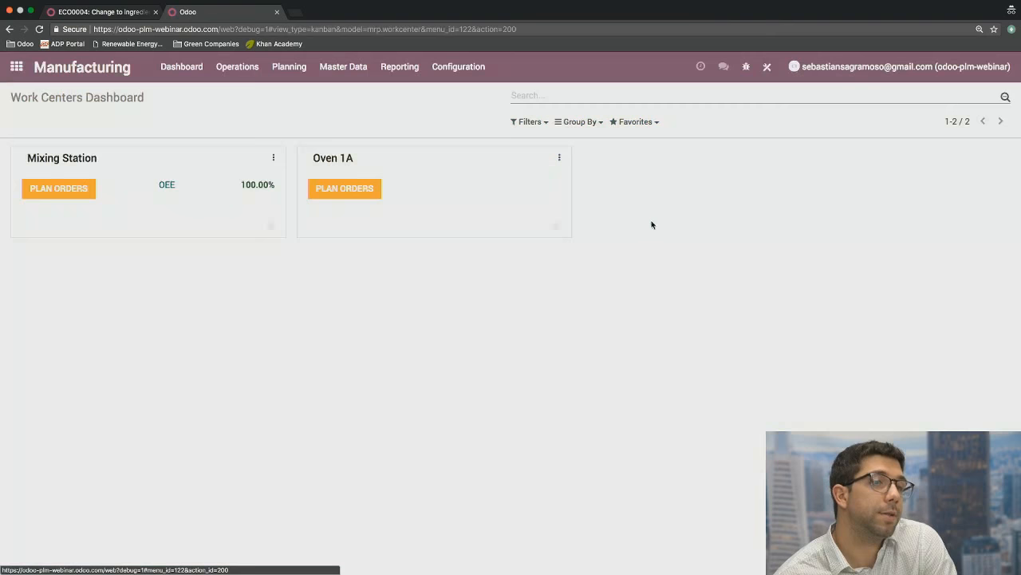
pyautogui.click(342, 68)
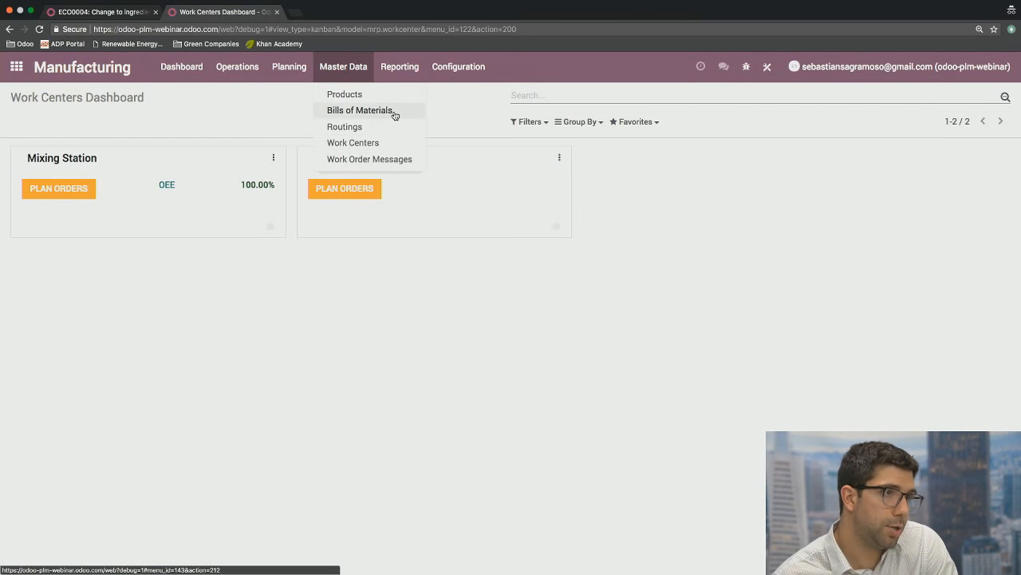
pyautogui.click(394, 116)
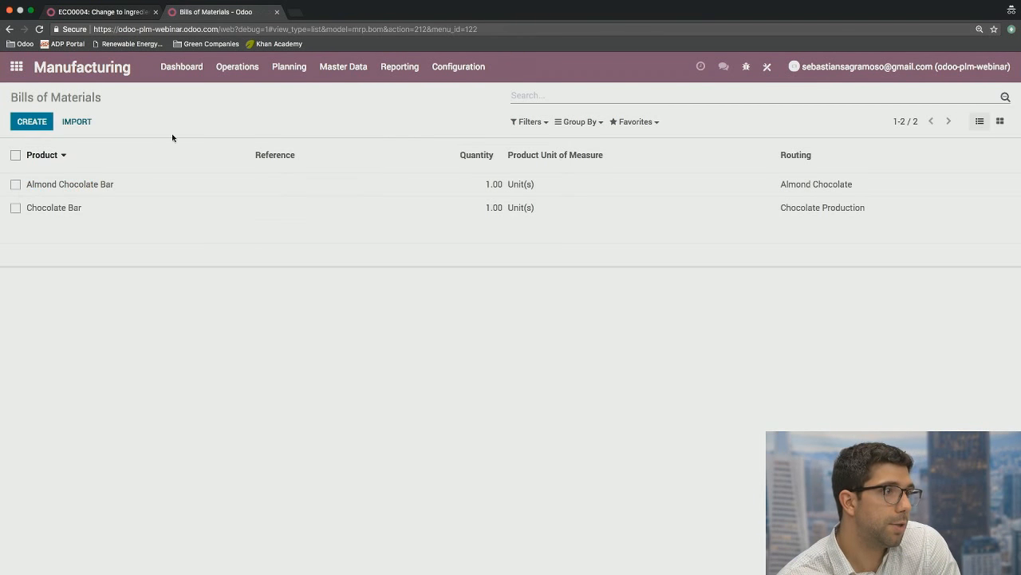
pyautogui.click(124, 189)
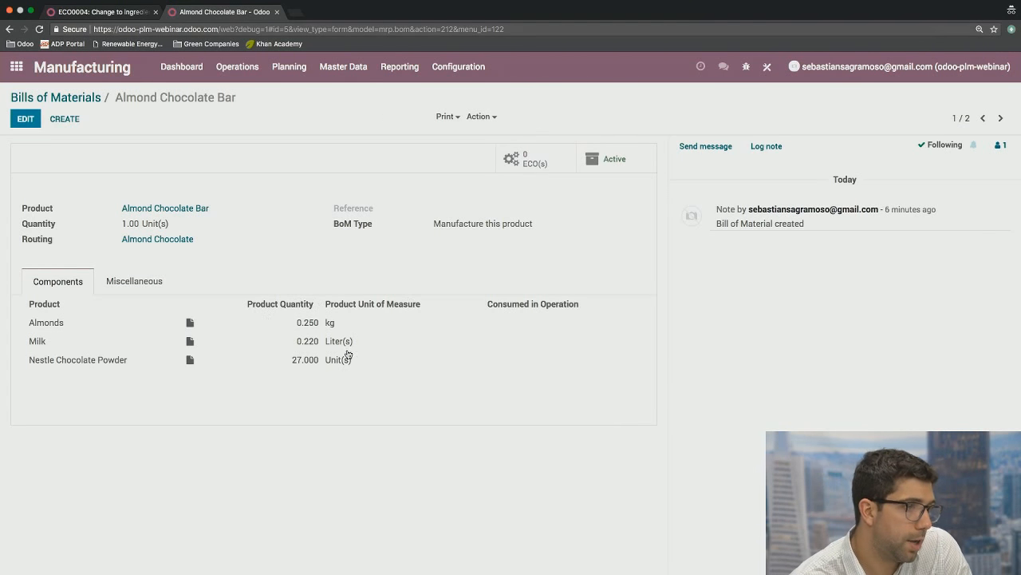
pyautogui.click(160, 241)
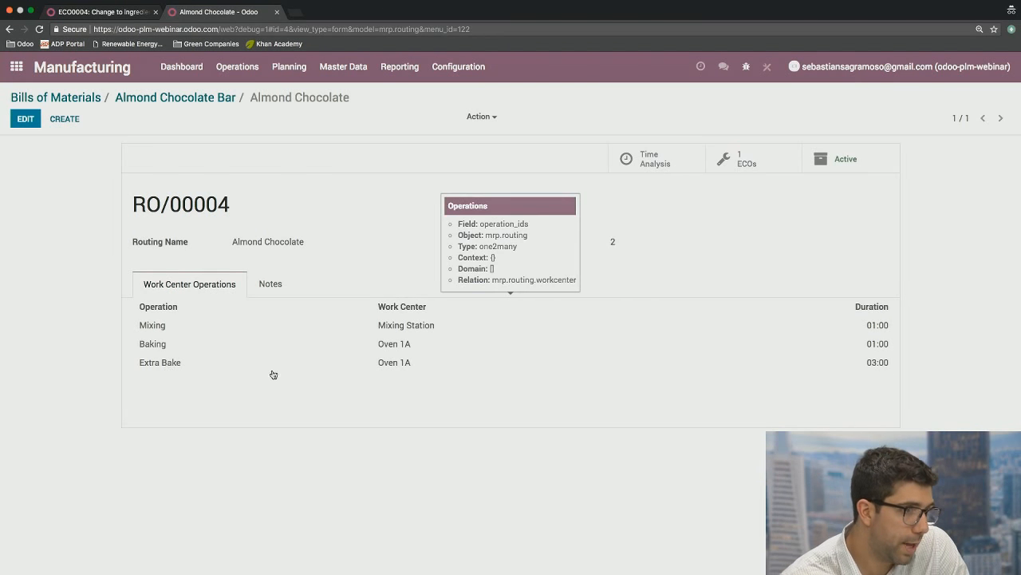
pyautogui.click(178, 99)
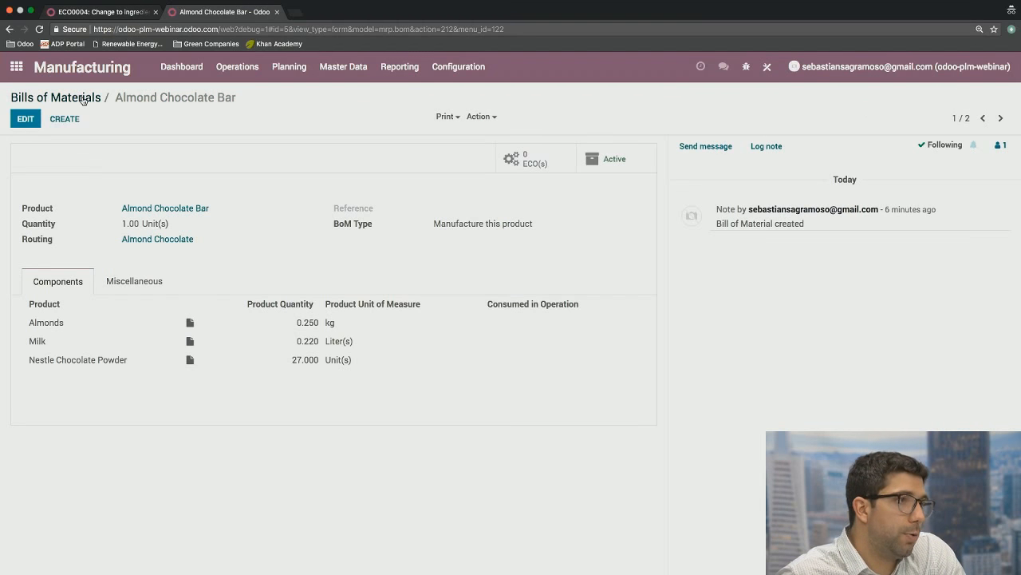
pyautogui.click(83, 99)
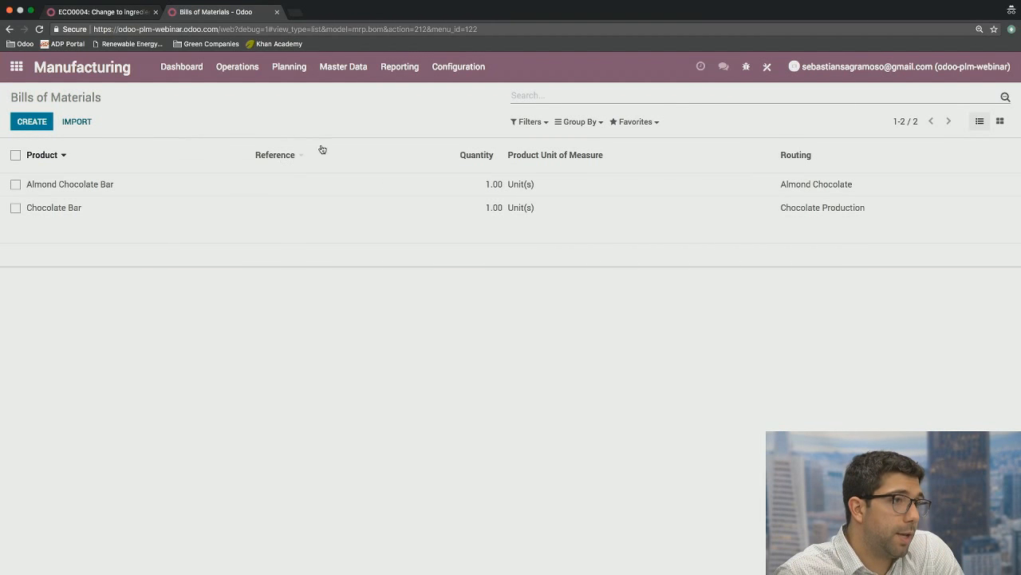
# Step: Create and save a manufacturing order for 1 unit of Almond Chocolate Bar
pyautogui.click(15, 66)
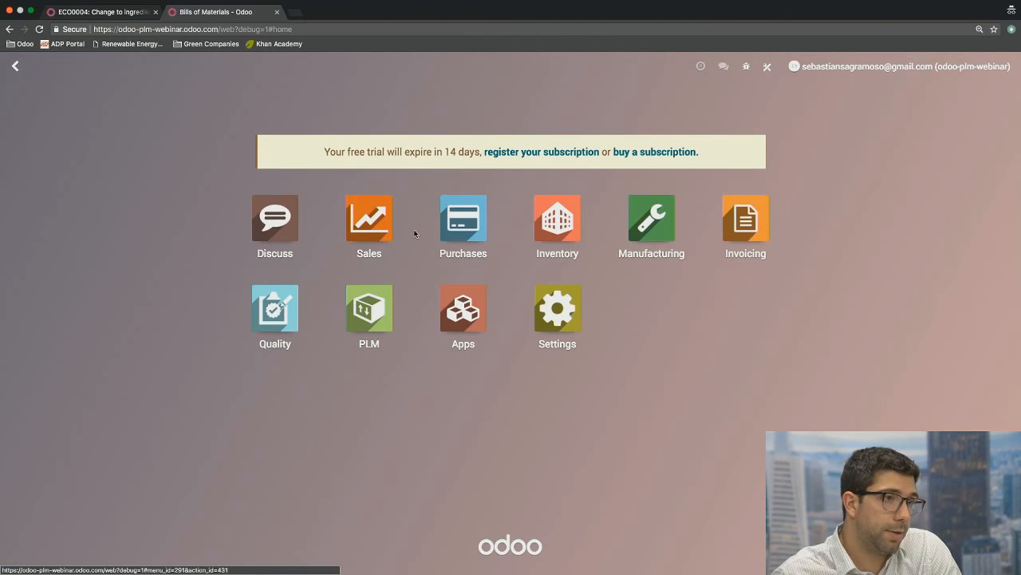
pyautogui.click(645, 226)
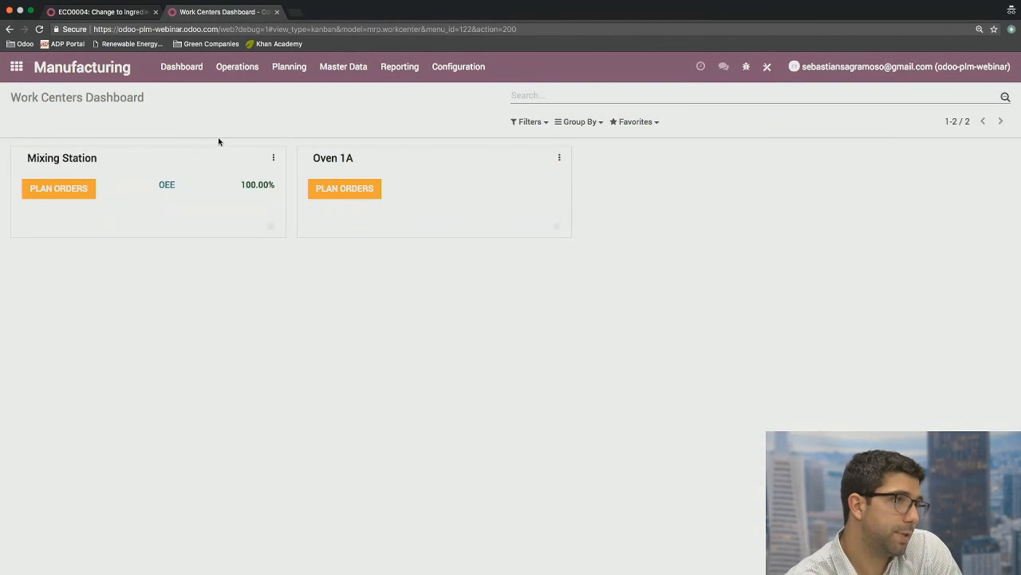
pyautogui.click(237, 67)
pyautogui.click(255, 95)
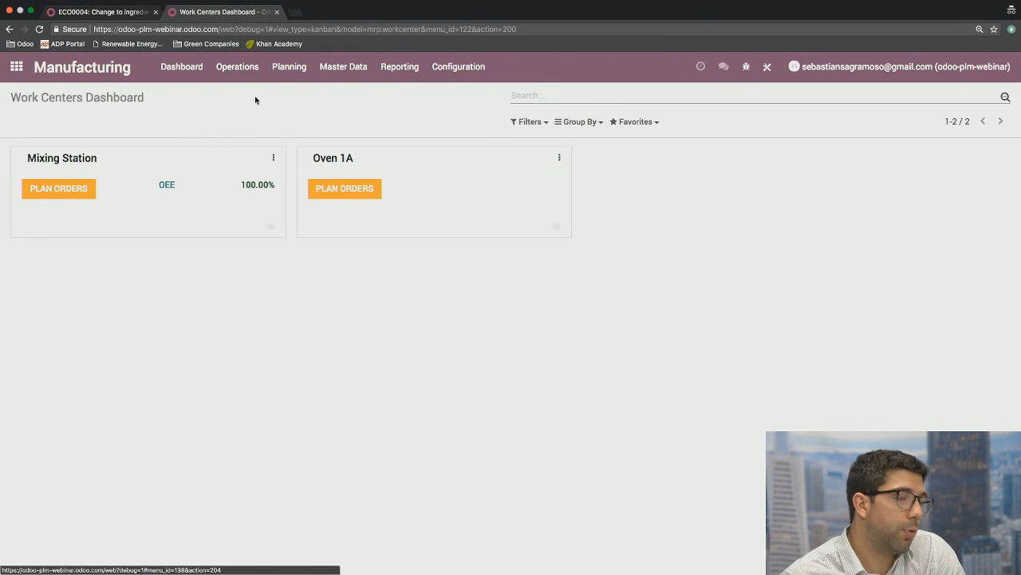
pyautogui.click(32, 122)
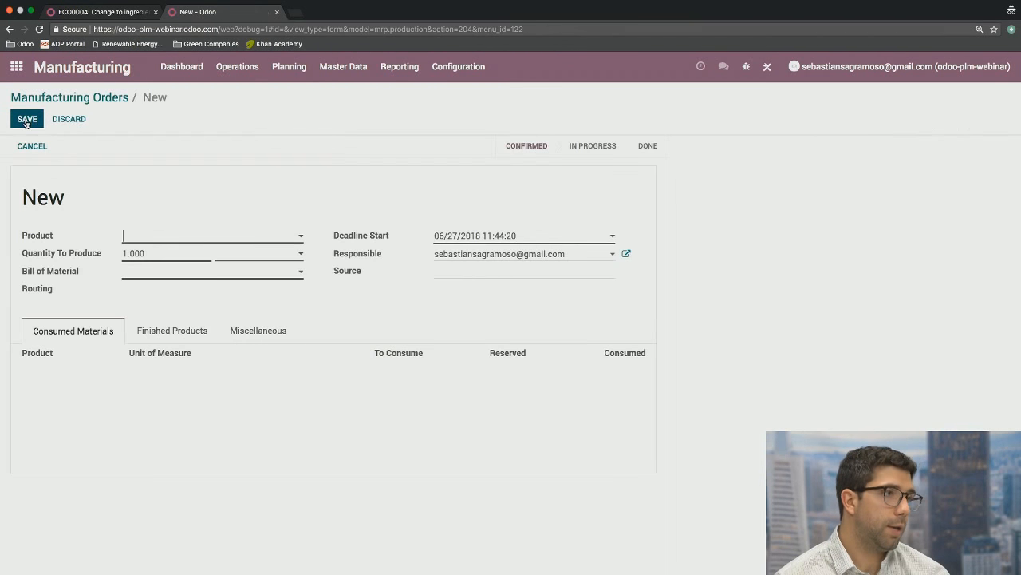
pyautogui.write('almon')
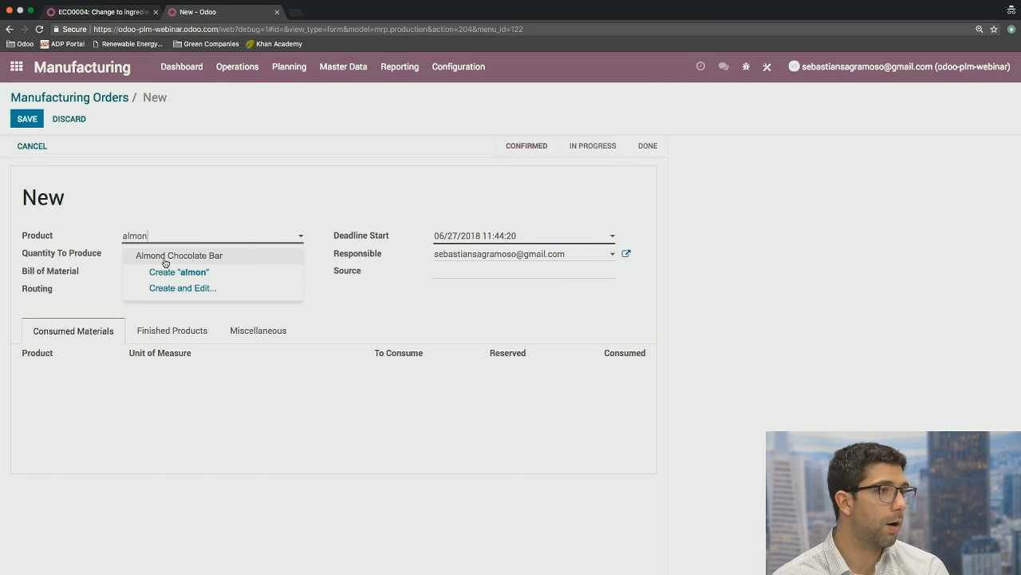
pyautogui.click(165, 256)
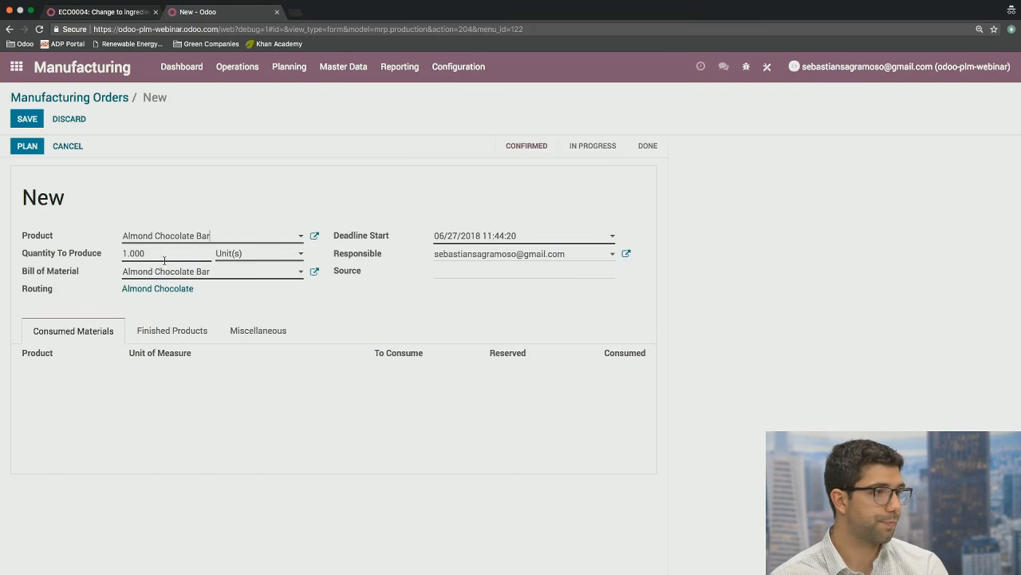
pyautogui.click(26, 124)
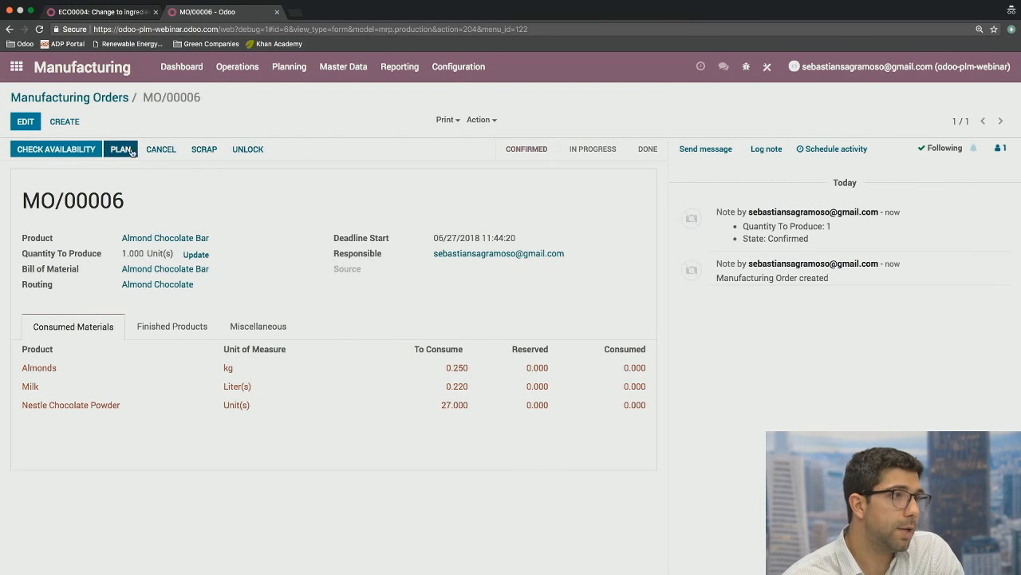
# Step: Check material availability for the manufacturing order and plan it
pyautogui.click(50, 154)
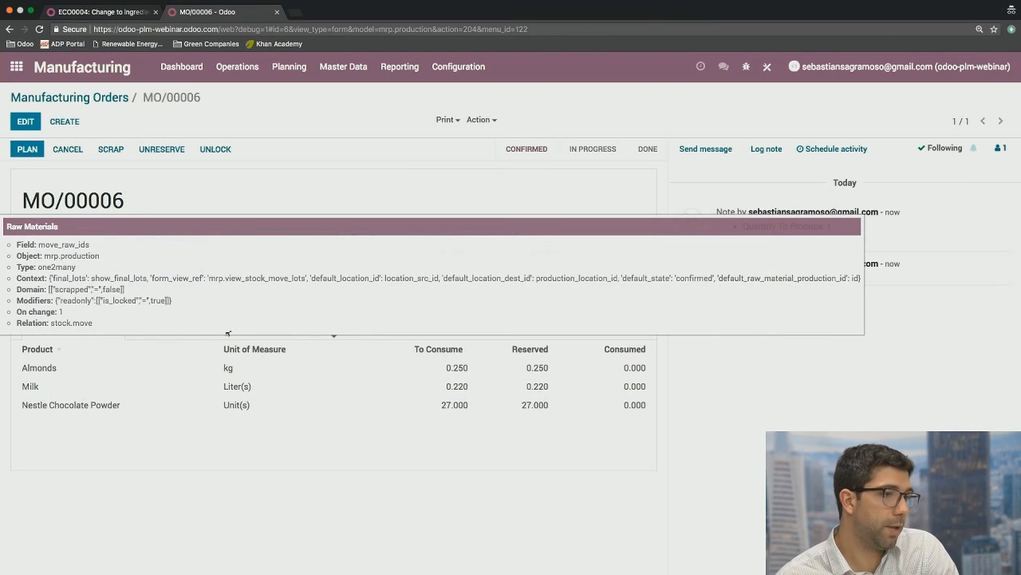
pyautogui.click(25, 150)
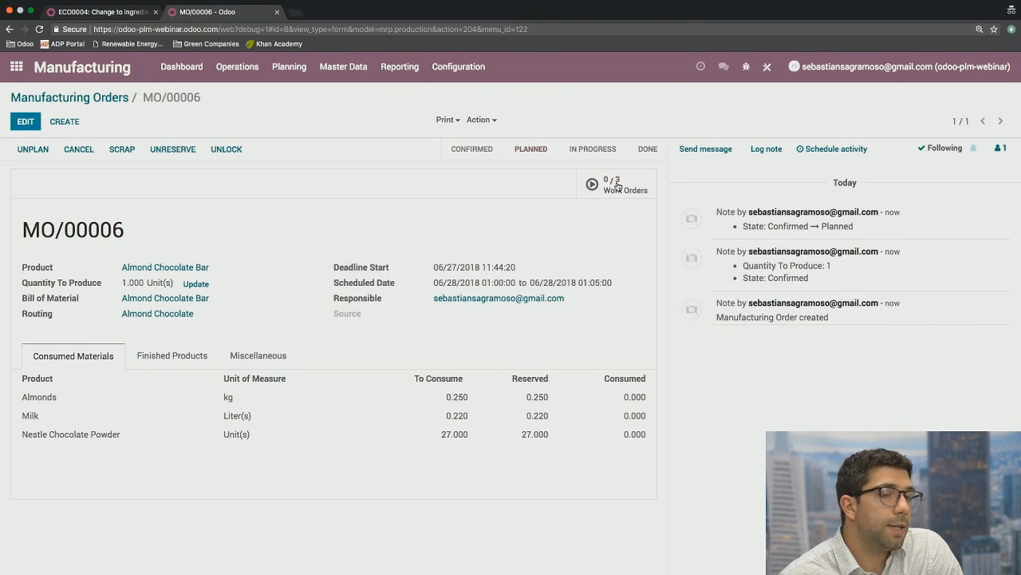
# Step: Open the manufacturing order's Mixing work order and start working on it
pyautogui.click(619, 189)
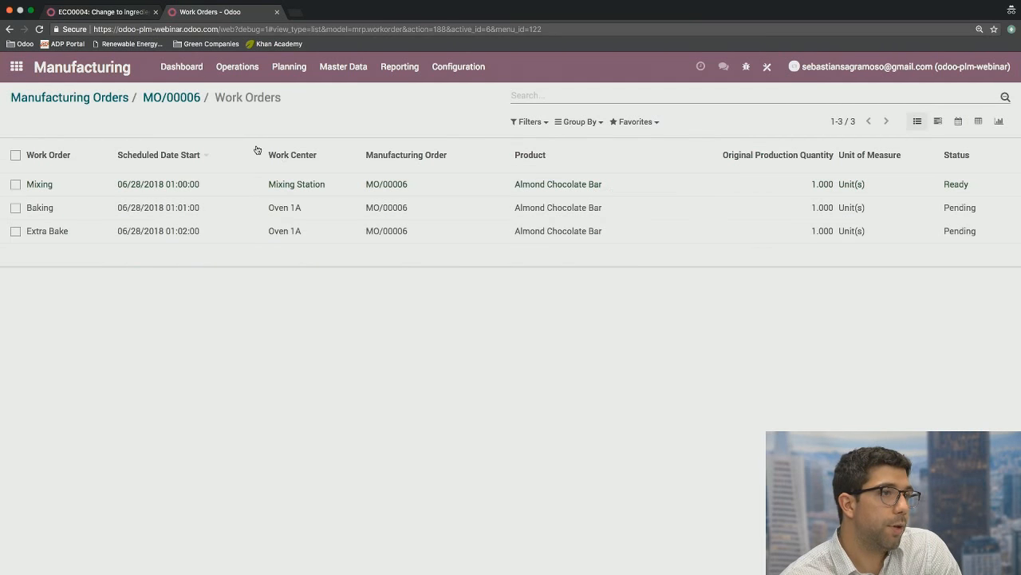
pyautogui.click(240, 190)
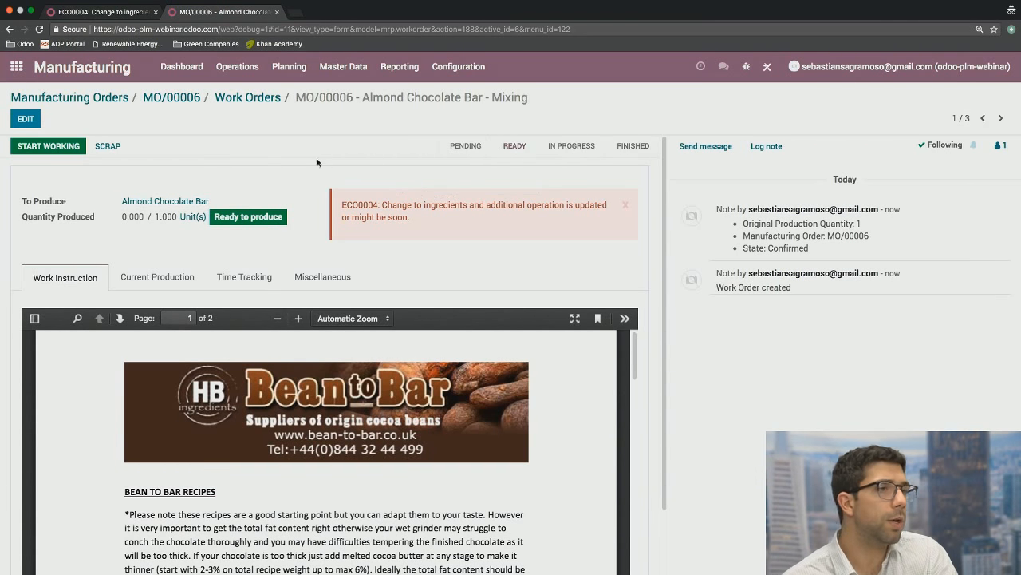
pyautogui.click(45, 146)
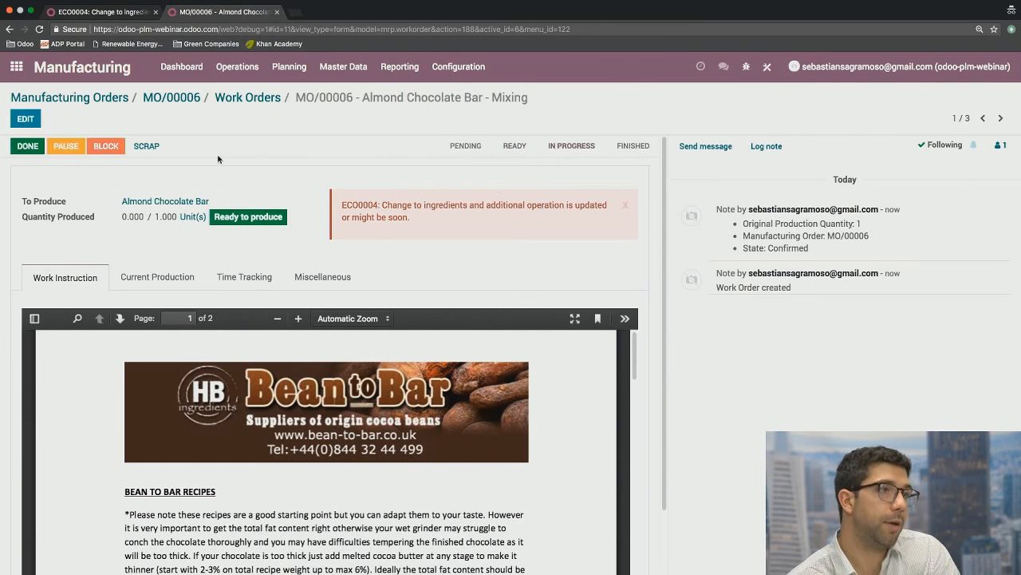
# Step: Finish the Mixing work order of MO/00006, and start and complete its Baking work order
pyautogui.click(27, 146)
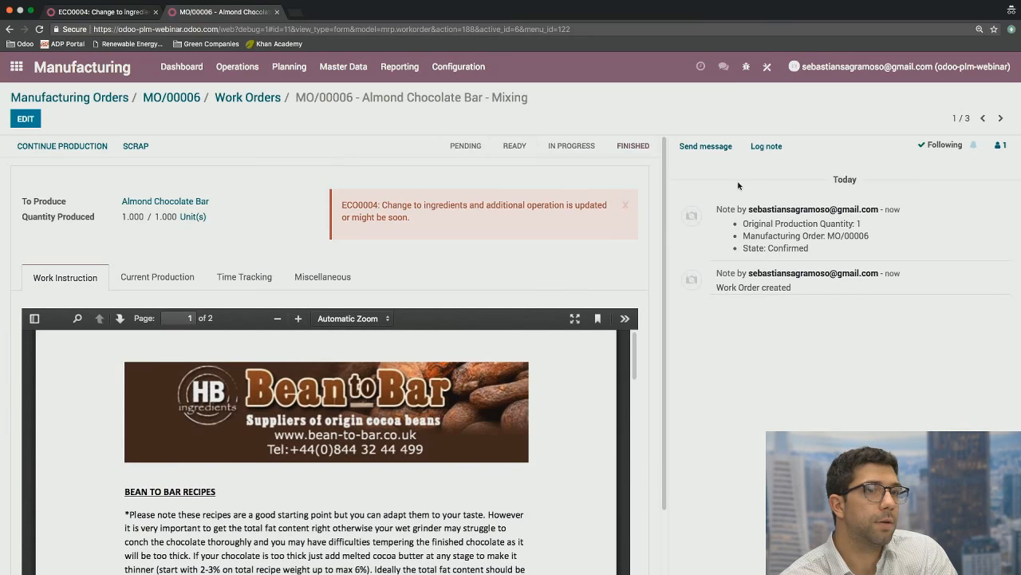
pyautogui.click(1001, 118)
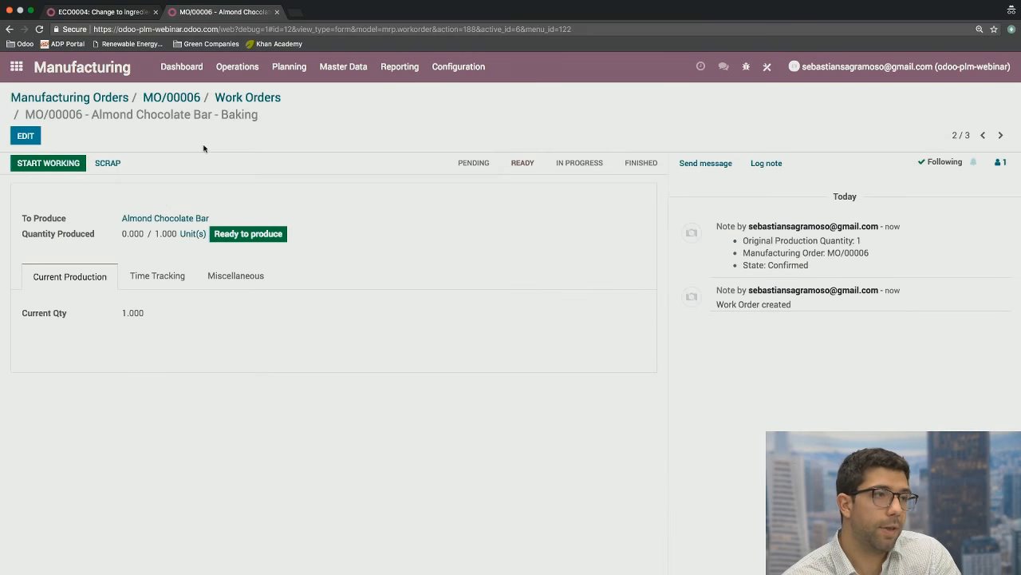
pyautogui.click(46, 164)
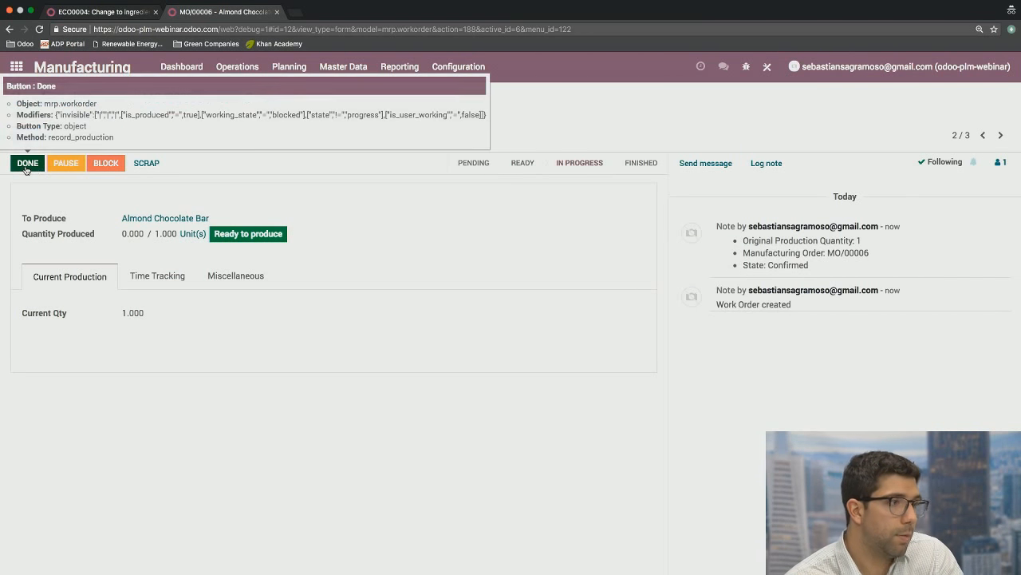
pyautogui.click(26, 166)
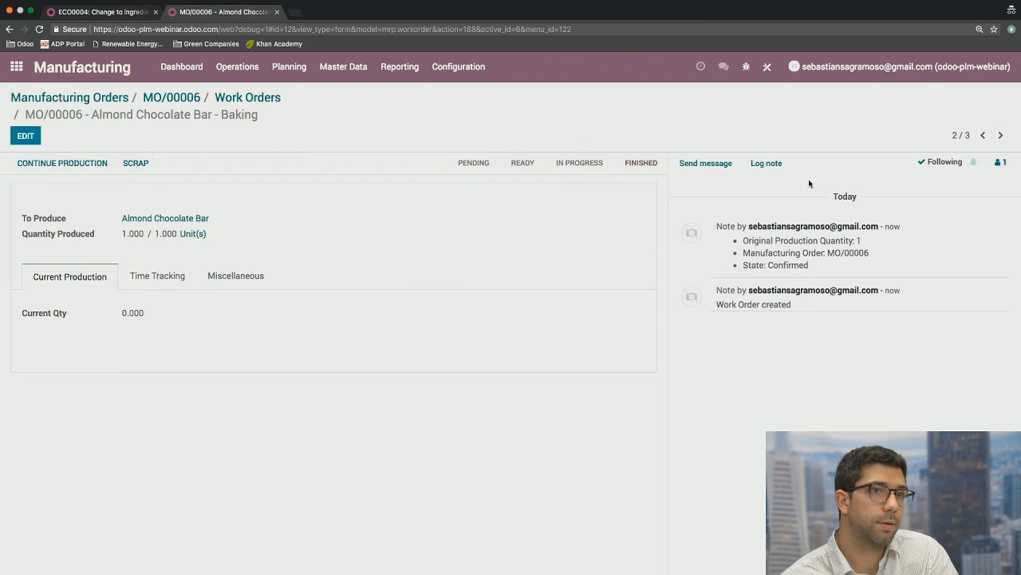
# Step: Start and complete the Extra Bake work order, and mark manufacturing order MO/00006 as done
pyautogui.click(1001, 135)
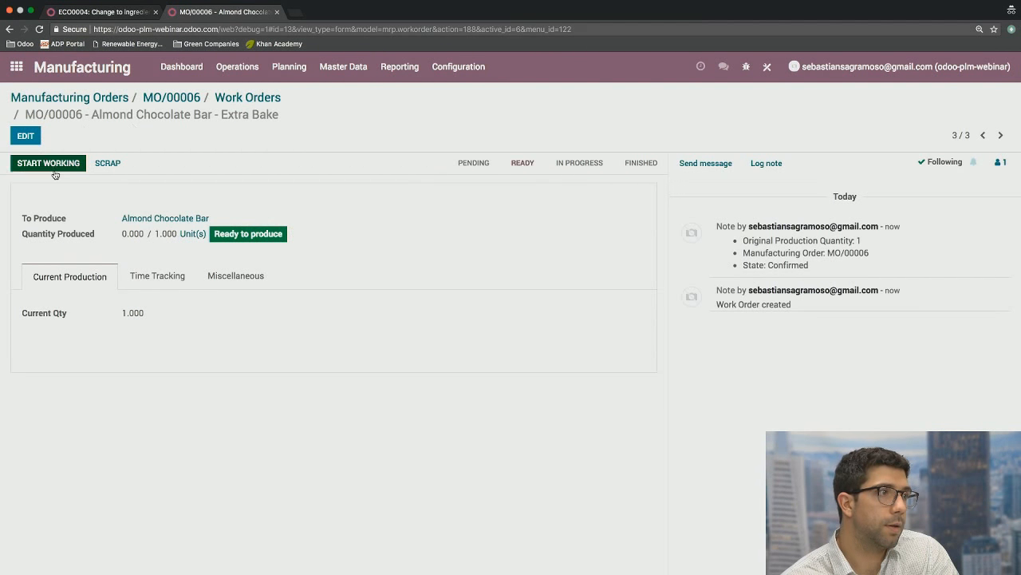
pyautogui.click(49, 164)
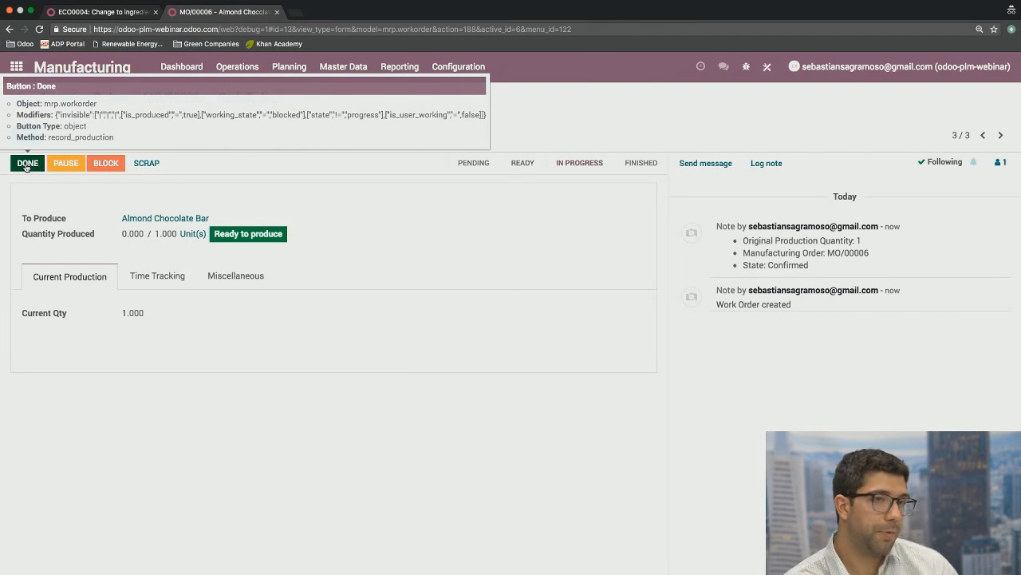
pyautogui.click(26, 164)
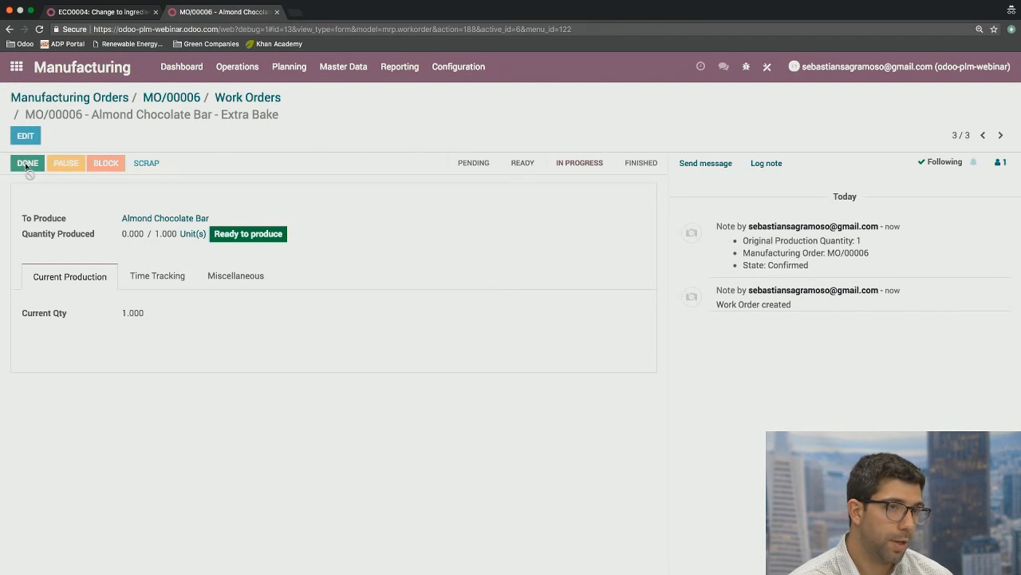
pyautogui.click(170, 99)
pyautogui.click(46, 146)
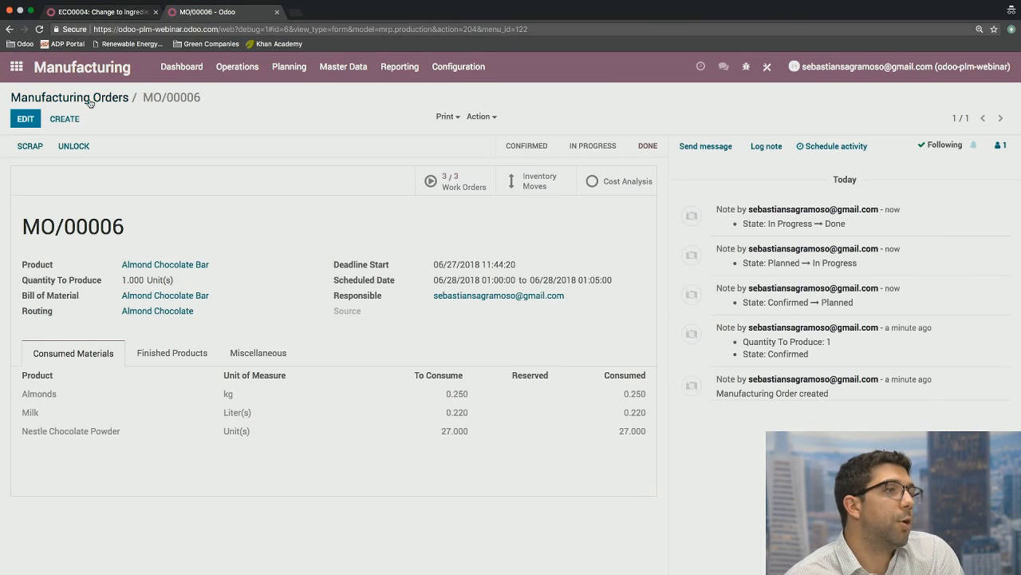
# Step: Switch to the PLM app and view the Routing Revisions engineering change orders
pyautogui.click(16, 69)
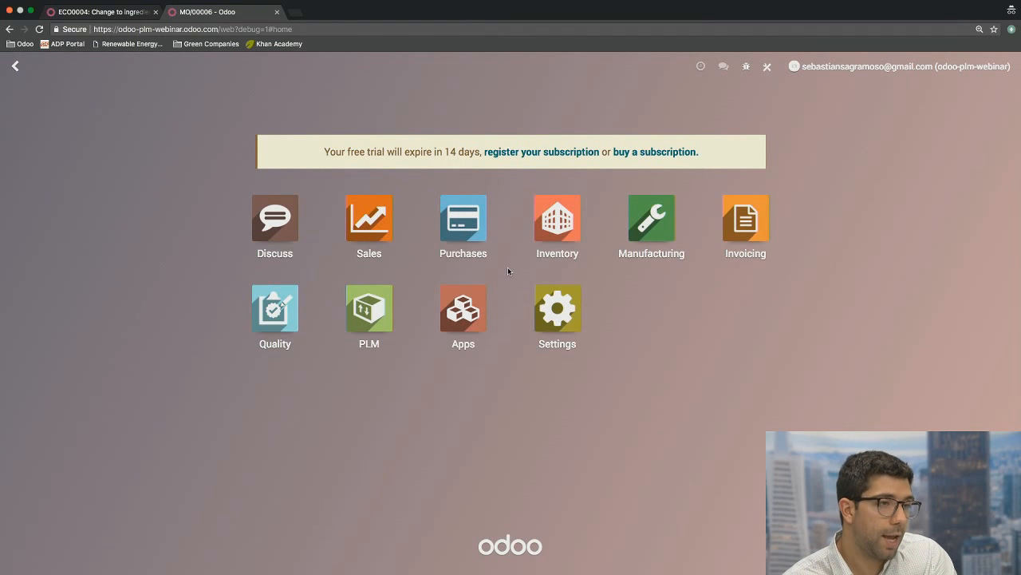
pyautogui.click(369, 309)
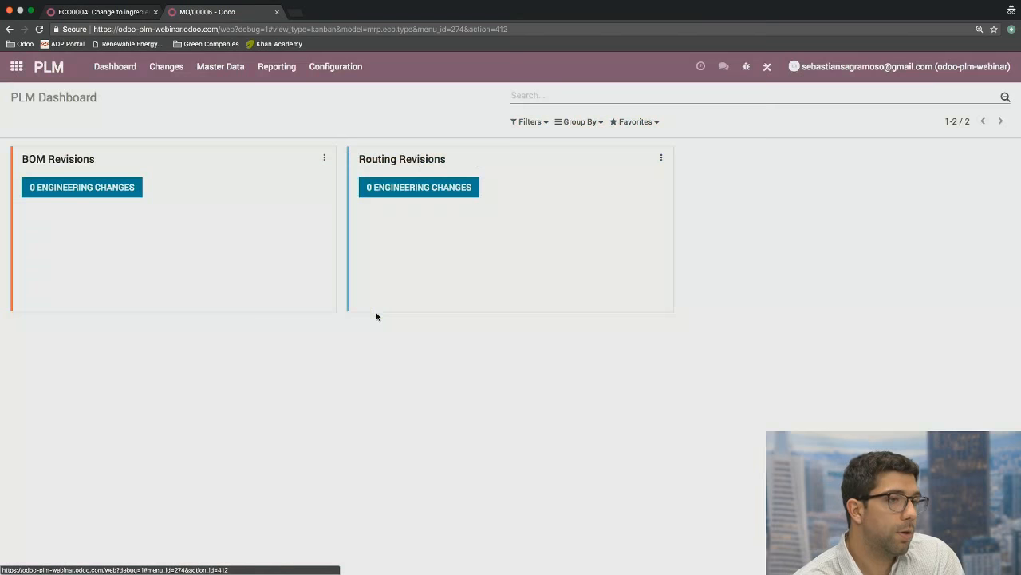
pyautogui.click(437, 189)
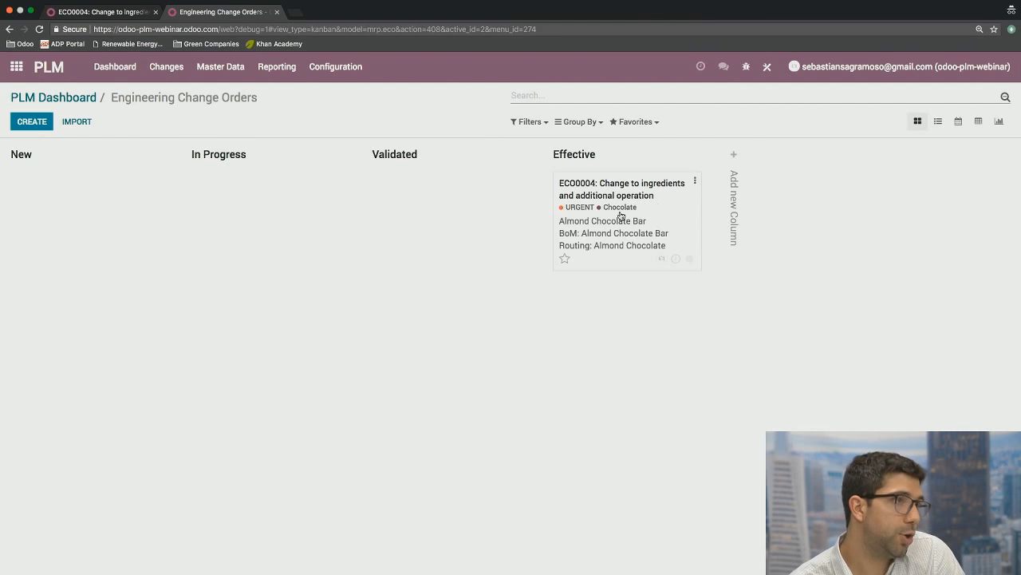
# Step: Show all engineering change orders as a list and look through the available grouping options
pyautogui.click(166, 70)
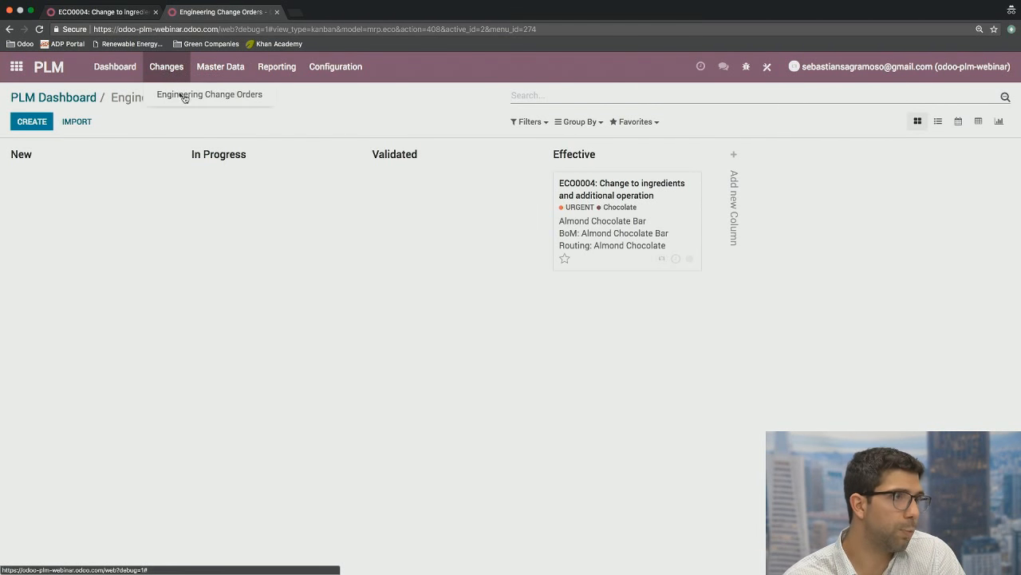
pyautogui.click(183, 95)
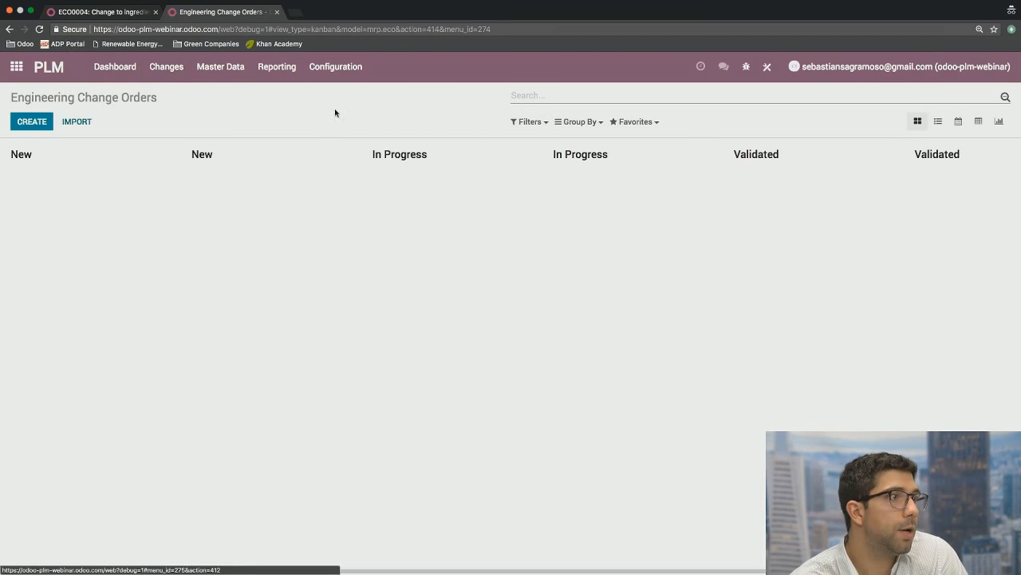
pyautogui.click(938, 122)
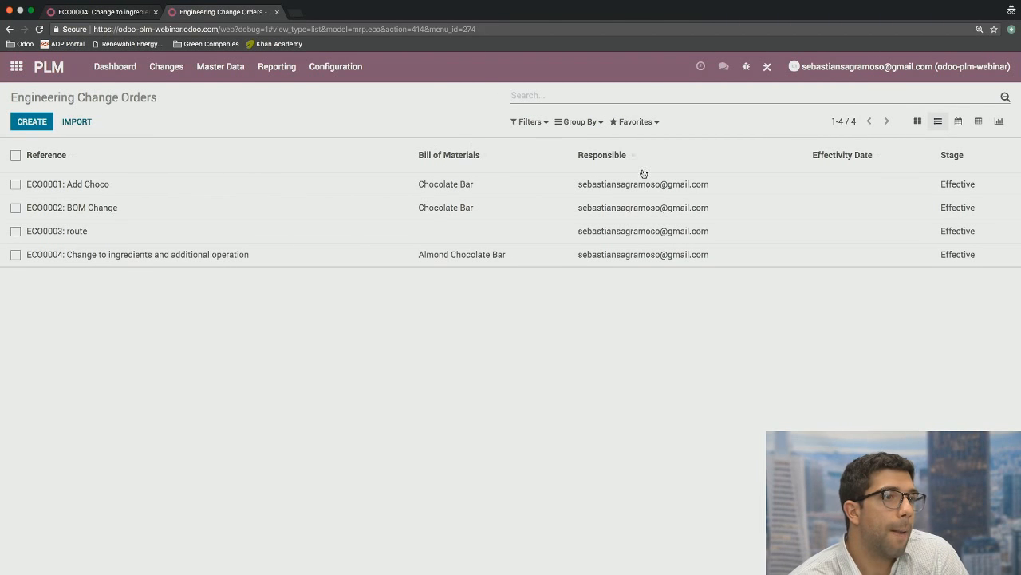
pyautogui.click(578, 122)
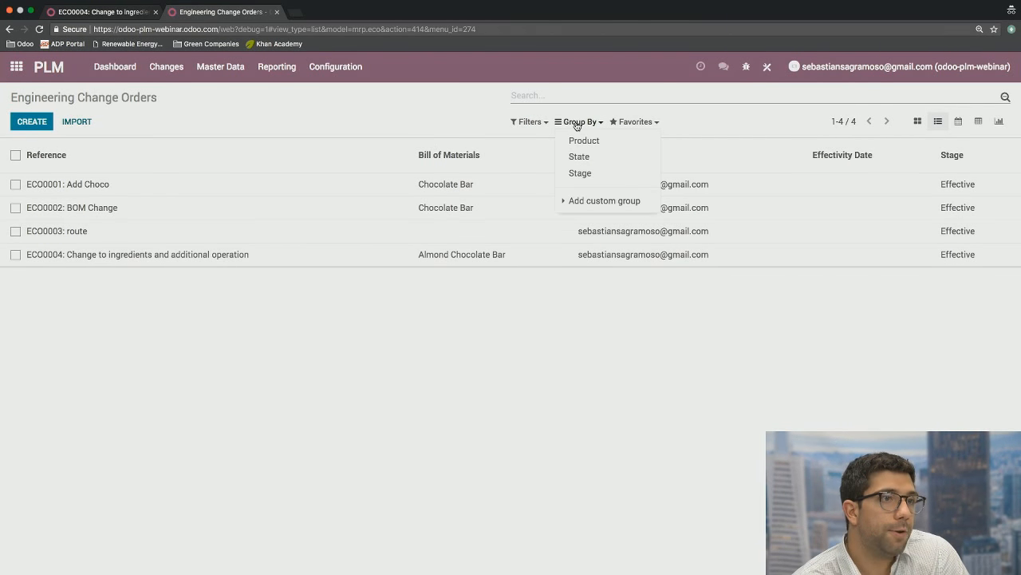
pyautogui.click(603, 157)
pyautogui.click(598, 158)
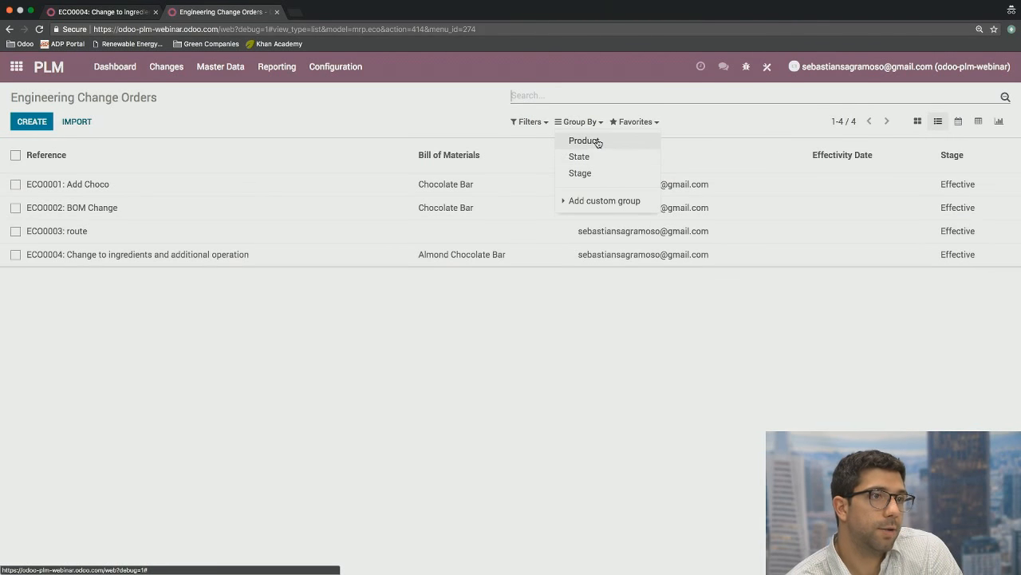
pyautogui.click(461, 126)
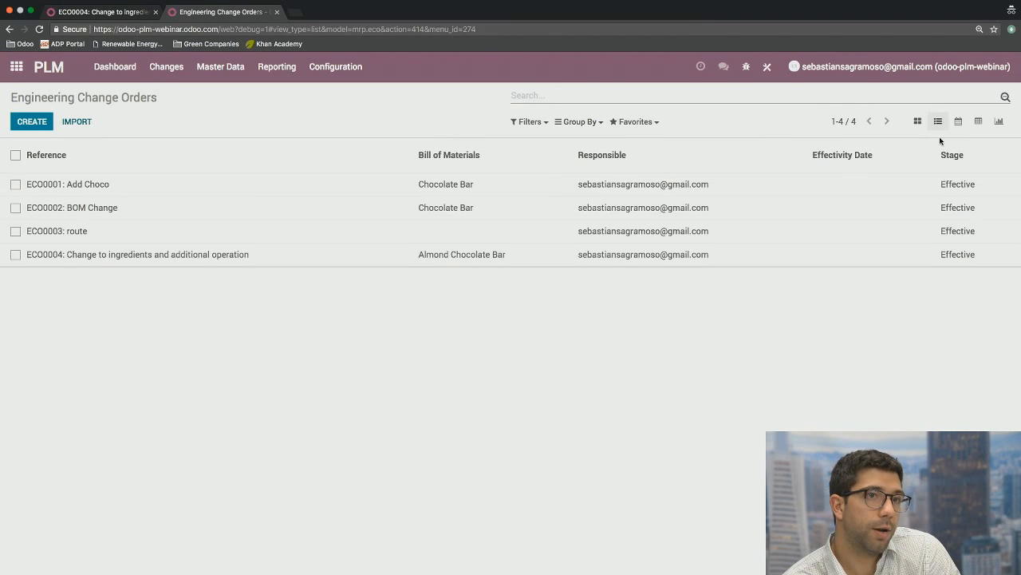
# Step: View the engineering change orders as a pie chart and as a pivot table
pyautogui.click(999, 122)
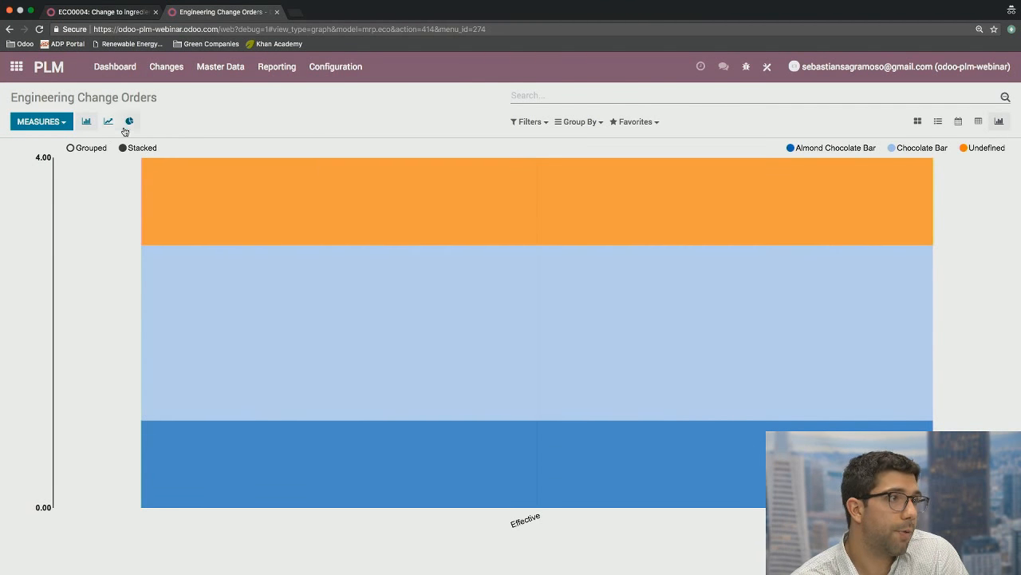
pyautogui.click(130, 124)
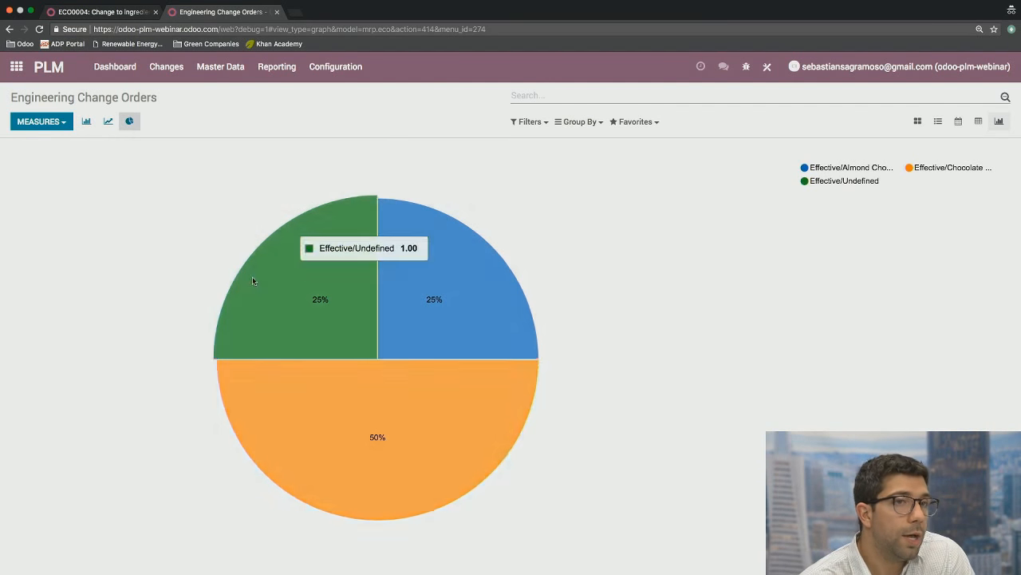
pyautogui.moveTo(298, 421)
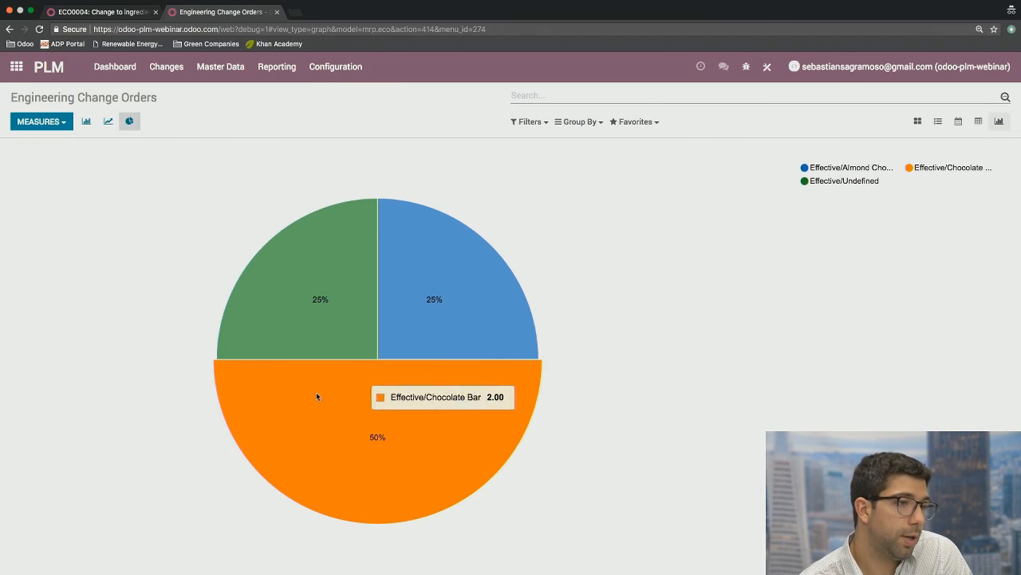
pyautogui.click(979, 122)
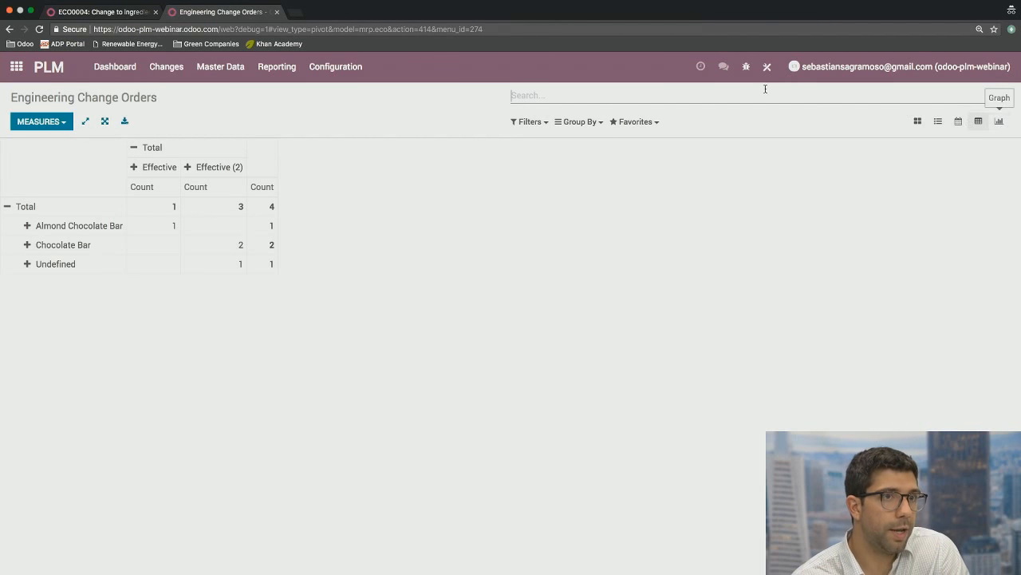
# Step: Open ECO0002: BOM Change from the change order list and review its BoM changes and approvals
pyautogui.click(170, 72)
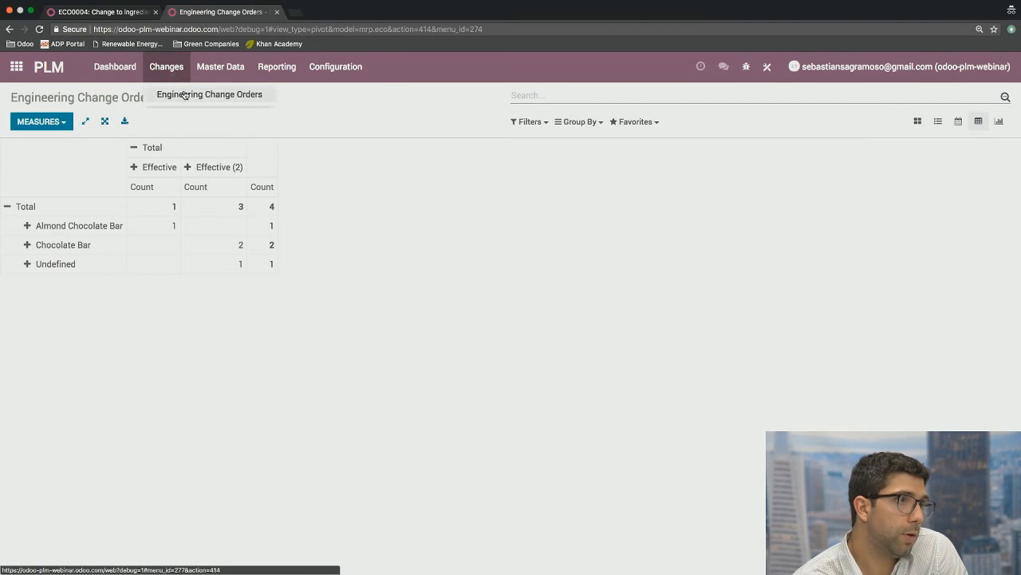
pyautogui.click(184, 94)
pyautogui.click(937, 122)
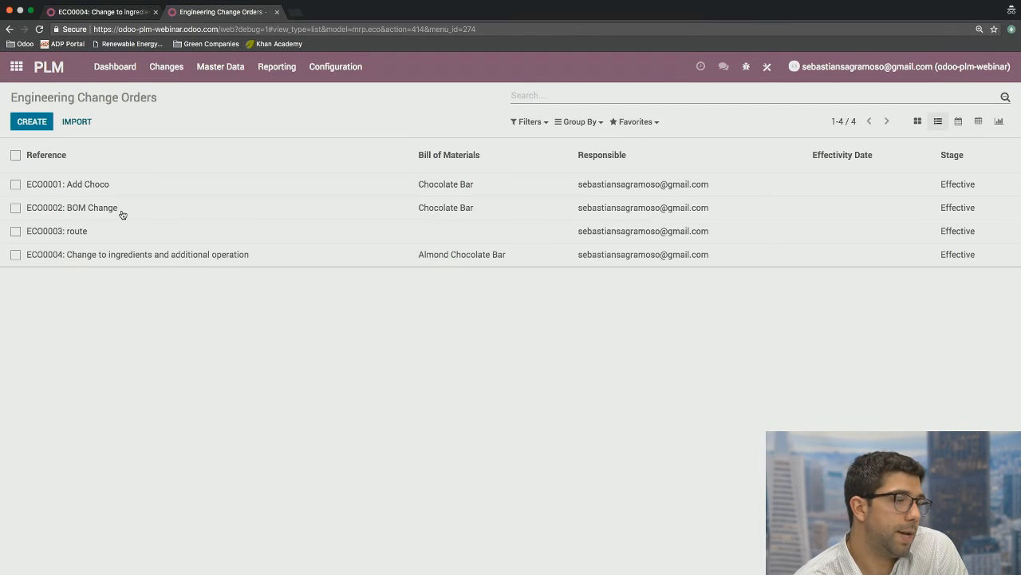
pyautogui.click(124, 210)
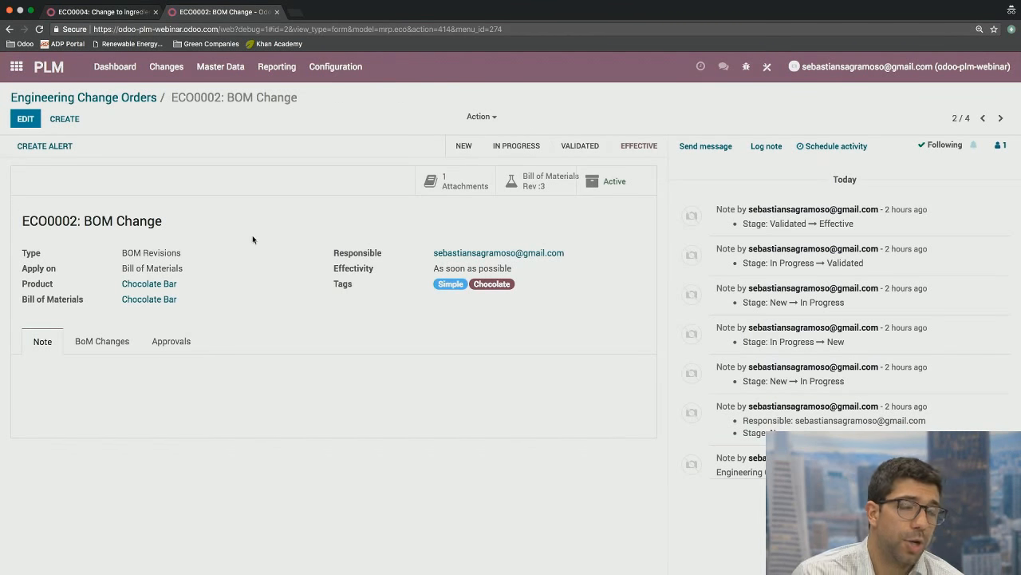
pyautogui.click(96, 344)
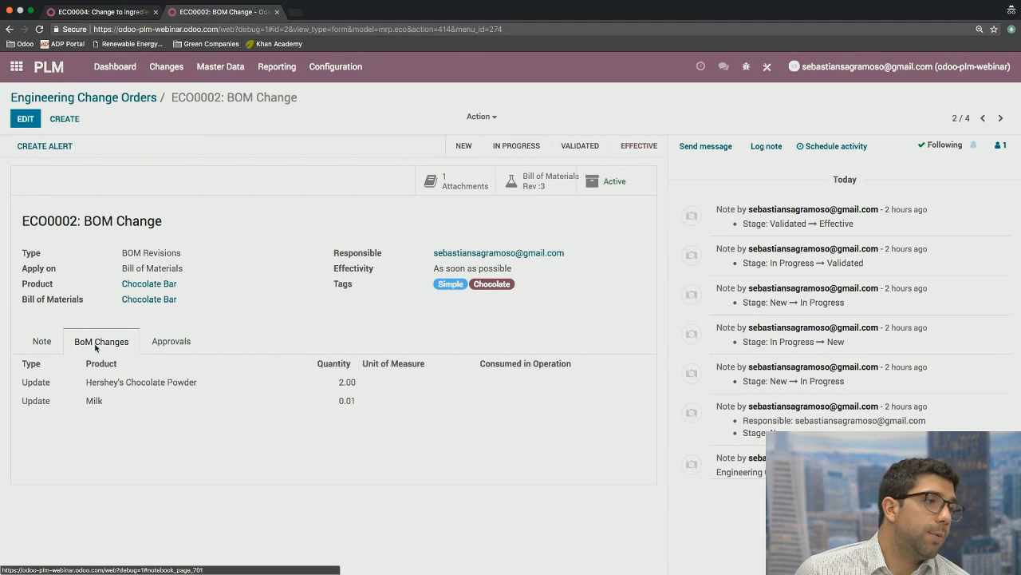
pyautogui.click(171, 341)
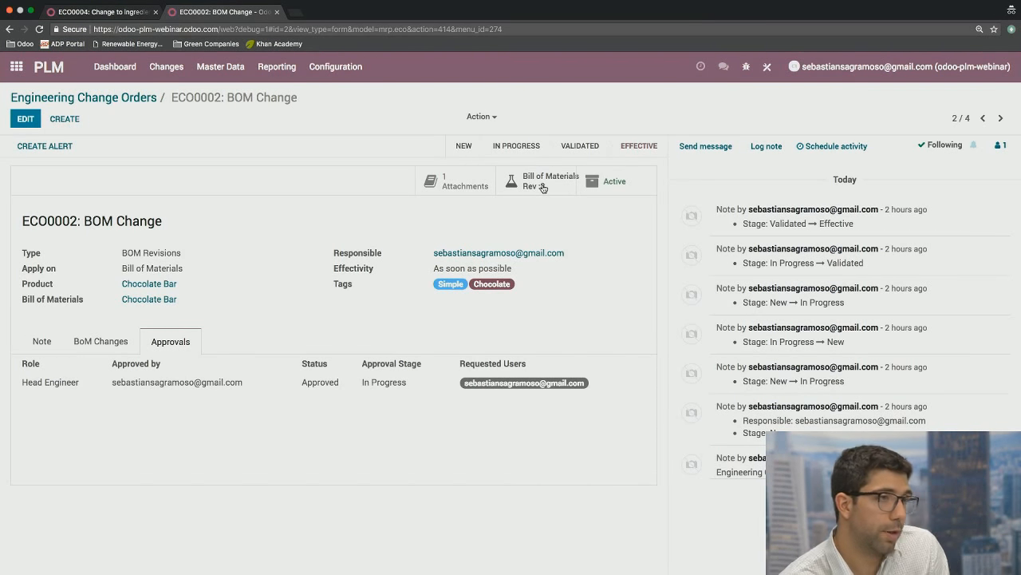
# Step: Give ECO0002's New Recipe attachment a one-star priority and download its Recipe.pdf file
pyautogui.click(456, 183)
pyautogui.click(106, 187)
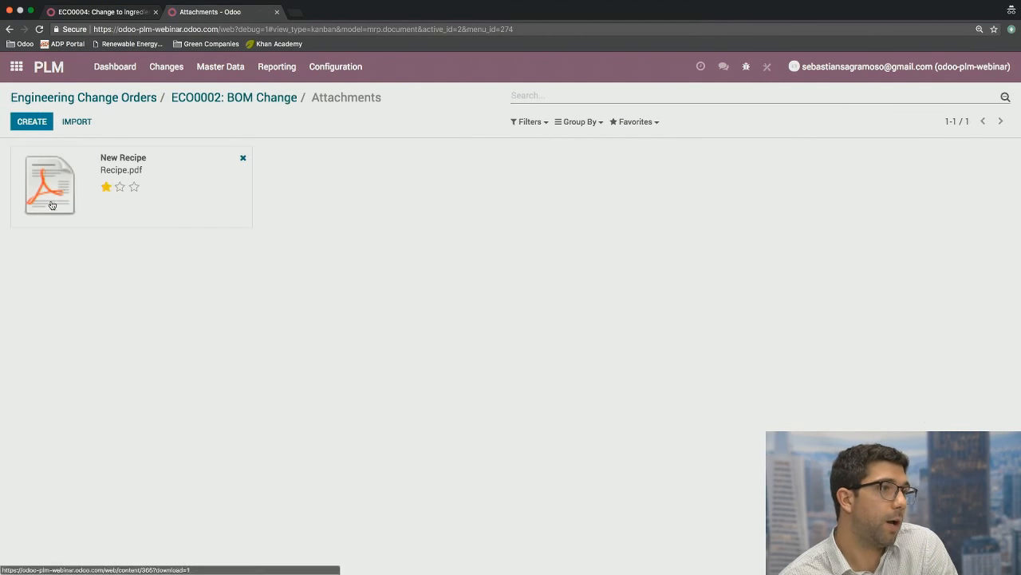
pyautogui.click(57, 181)
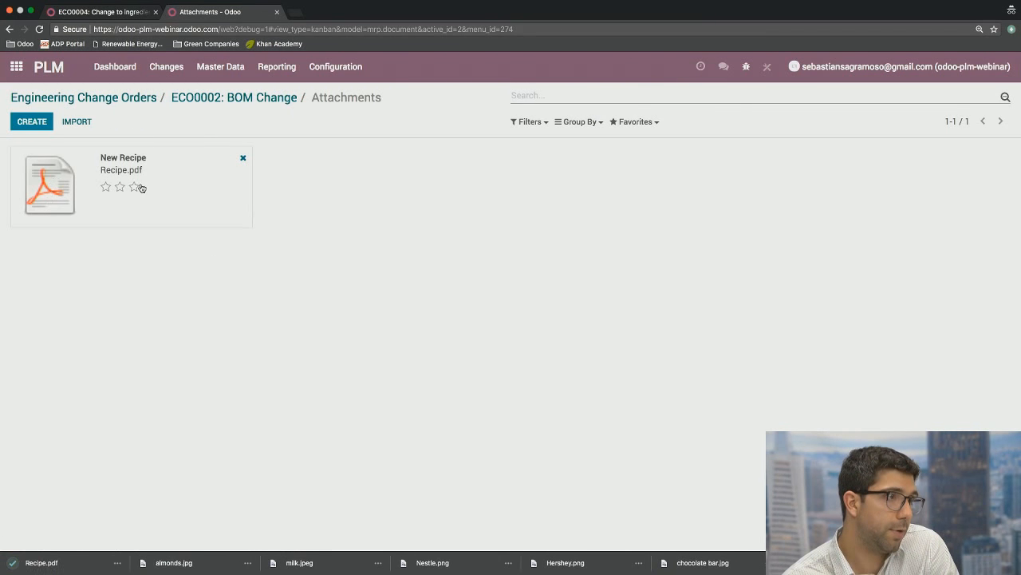
pyautogui.click(229, 97)
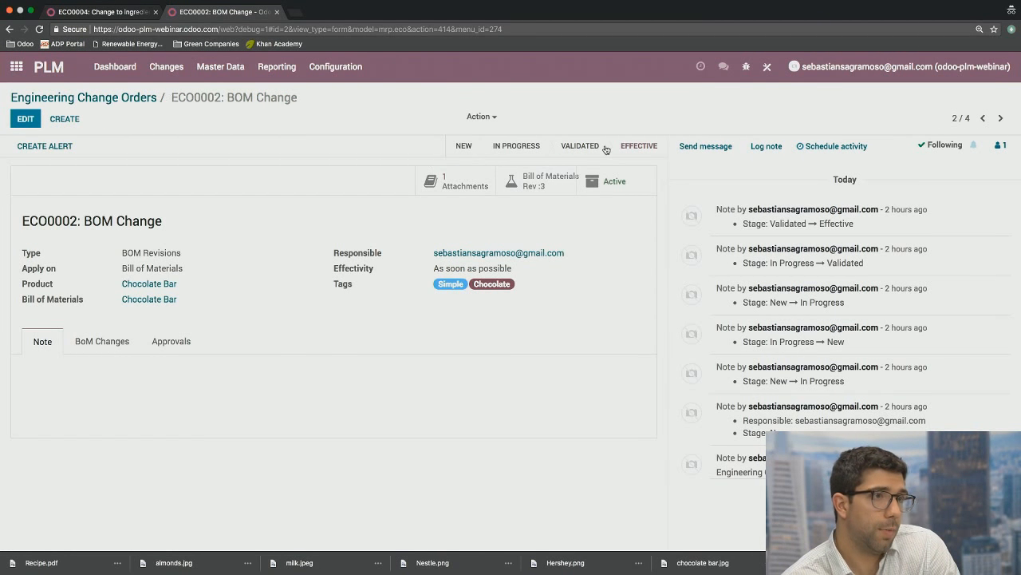
pyautogui.click(136, 99)
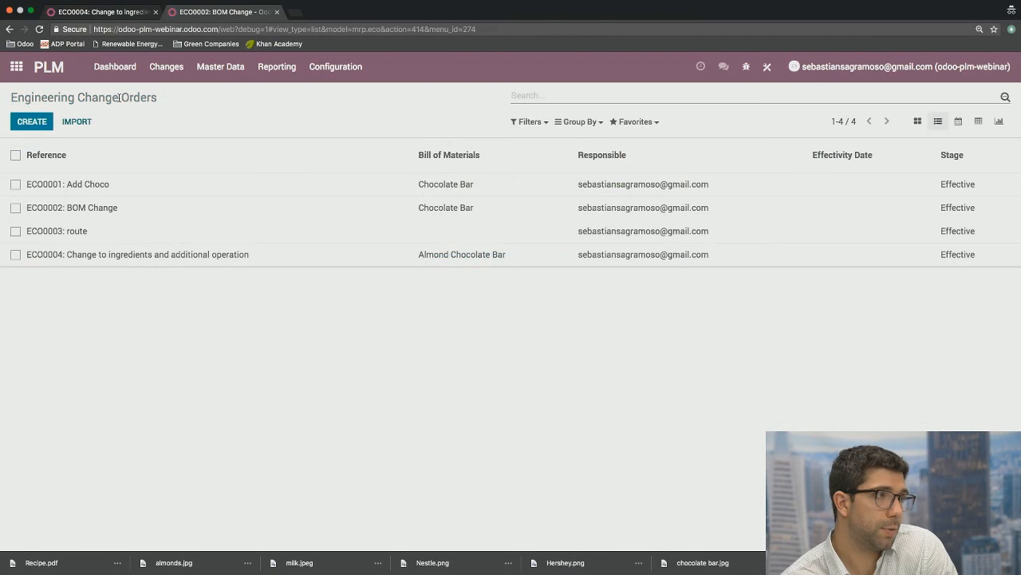
# Step: Create a File-type attachment named New Recipe on ECO0004: Change to ingredients and additional operation
pyautogui.click(139, 255)
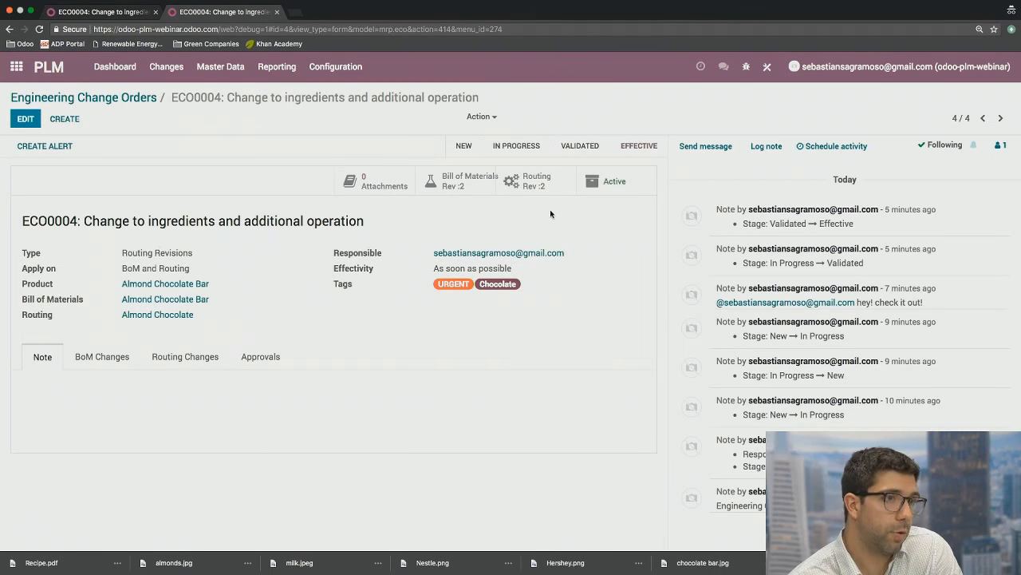
pyautogui.click(373, 184)
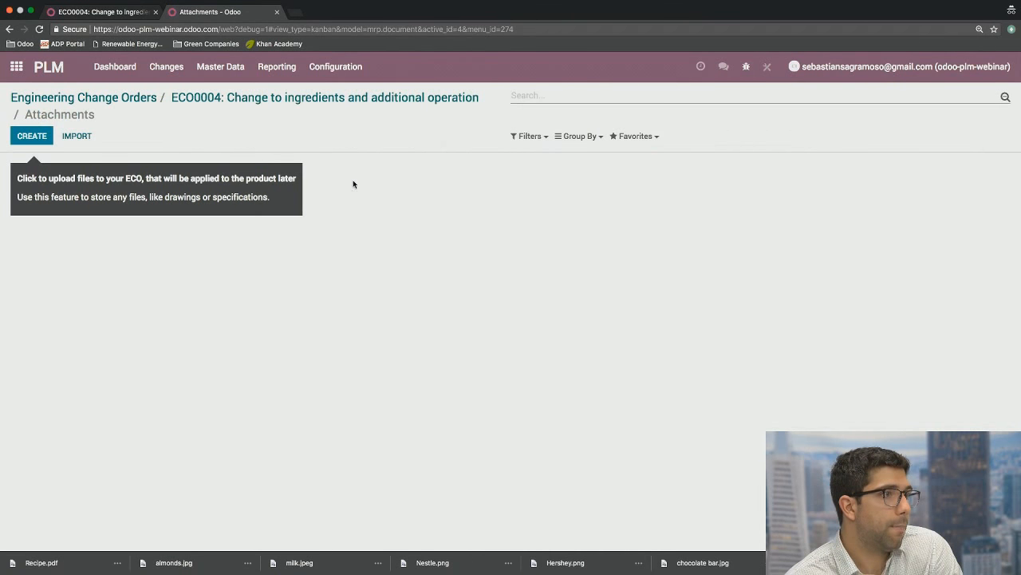
pyautogui.click(35, 137)
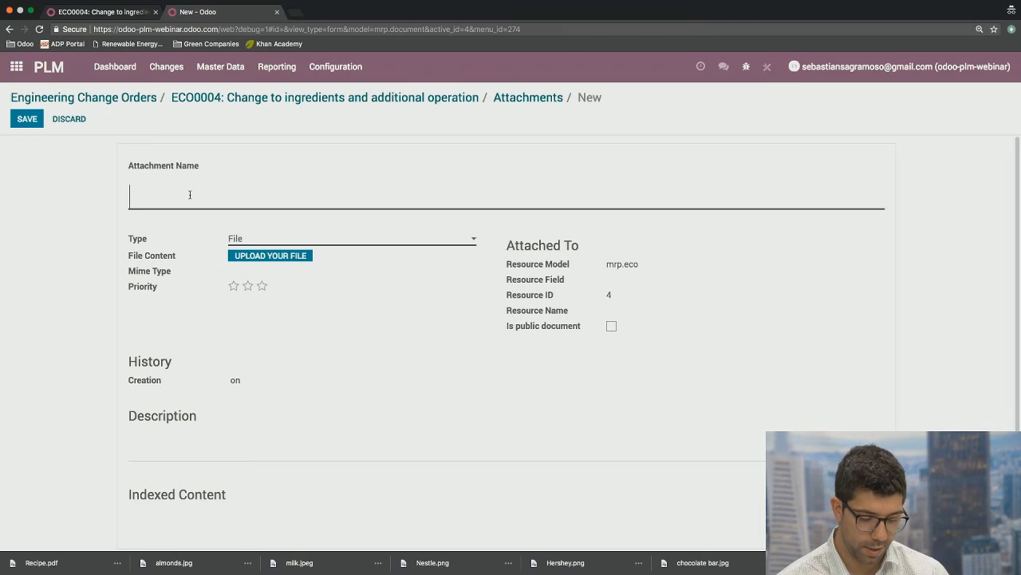
pyautogui.write('New Recipe')
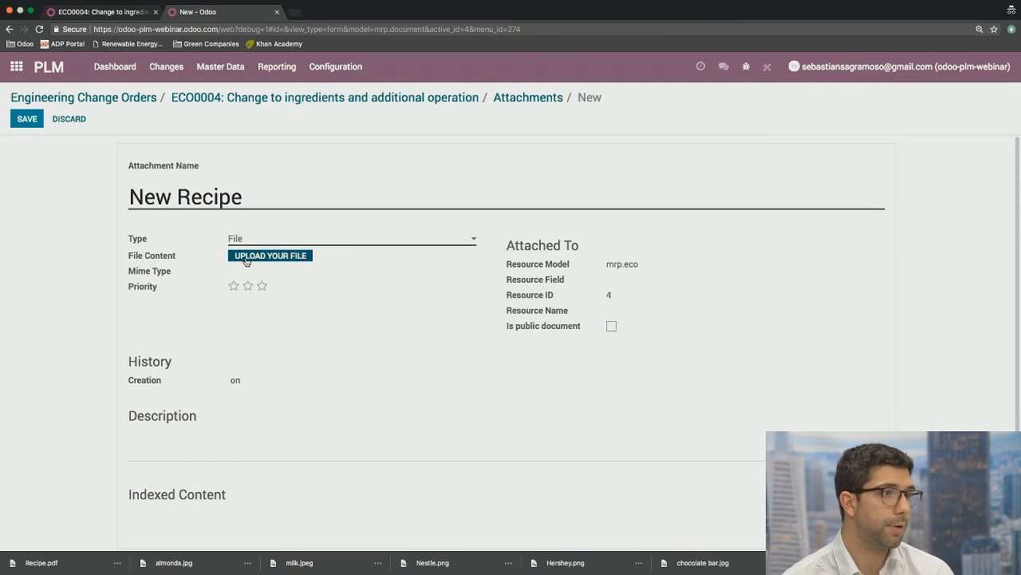
pyautogui.click(260, 239)
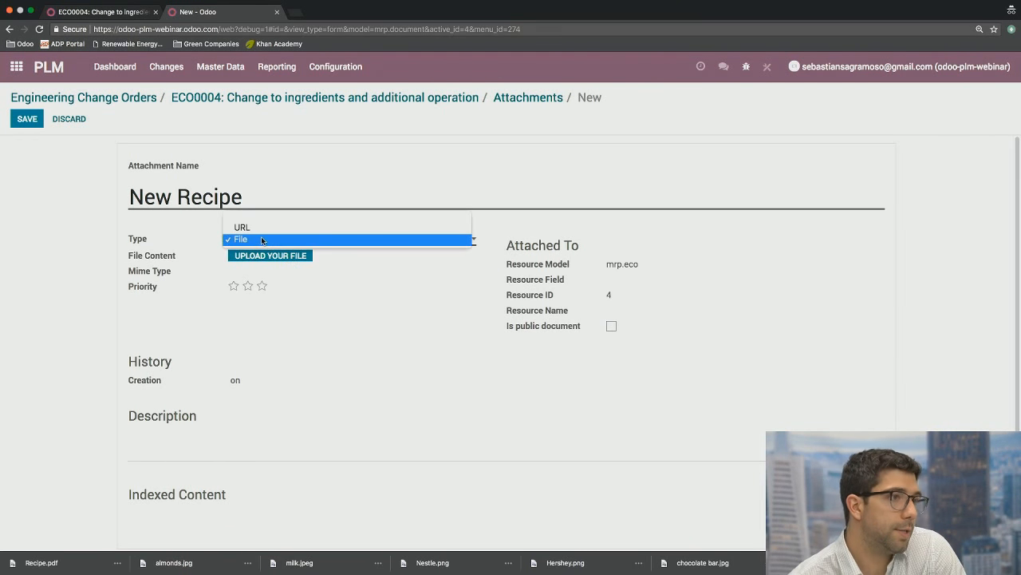
pyautogui.click(313, 243)
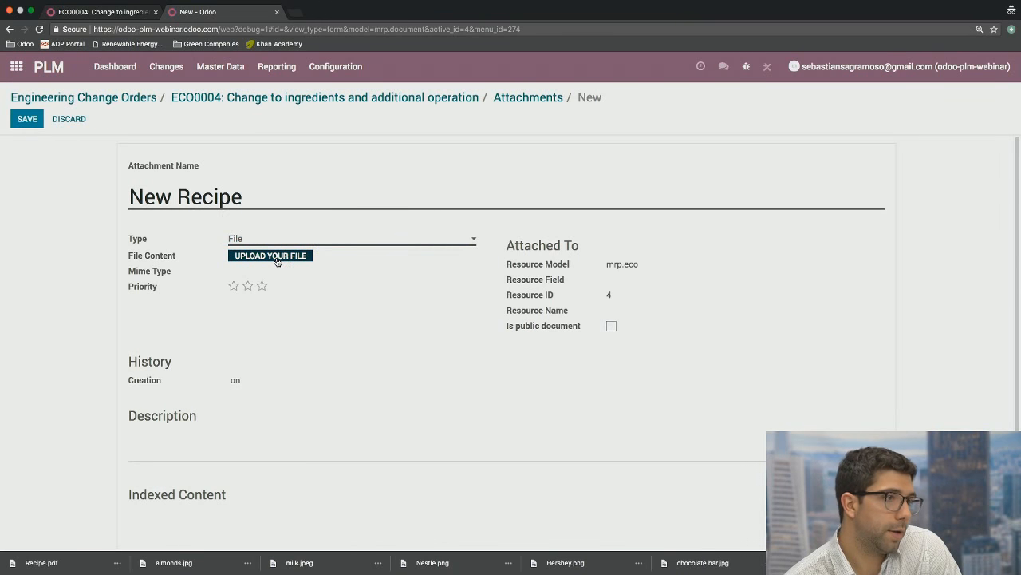
# Step: Find Recipe.pdf by searching for "recipe" and upload it as the attachment's file content
pyautogui.click(277, 257)
pyautogui.click(679, 9)
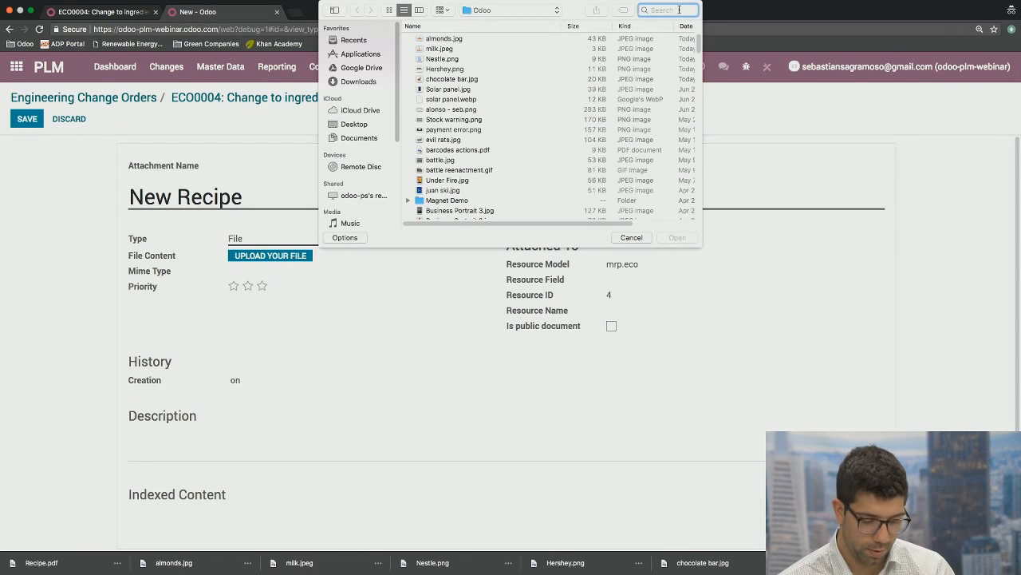
pyautogui.write('recipe')
pyautogui.press('Return')
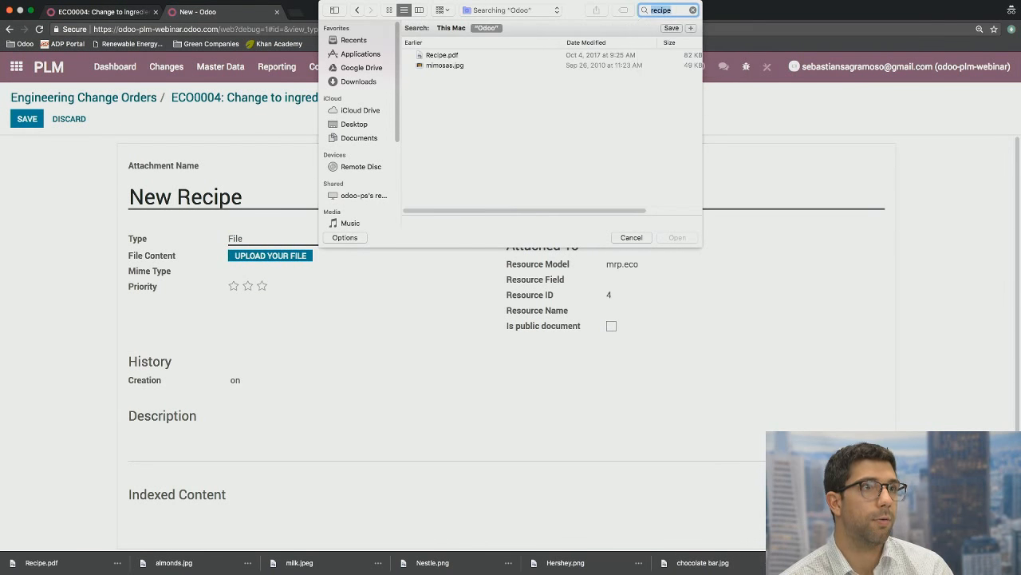
pyautogui.click(447, 55)
pyautogui.click(676, 238)
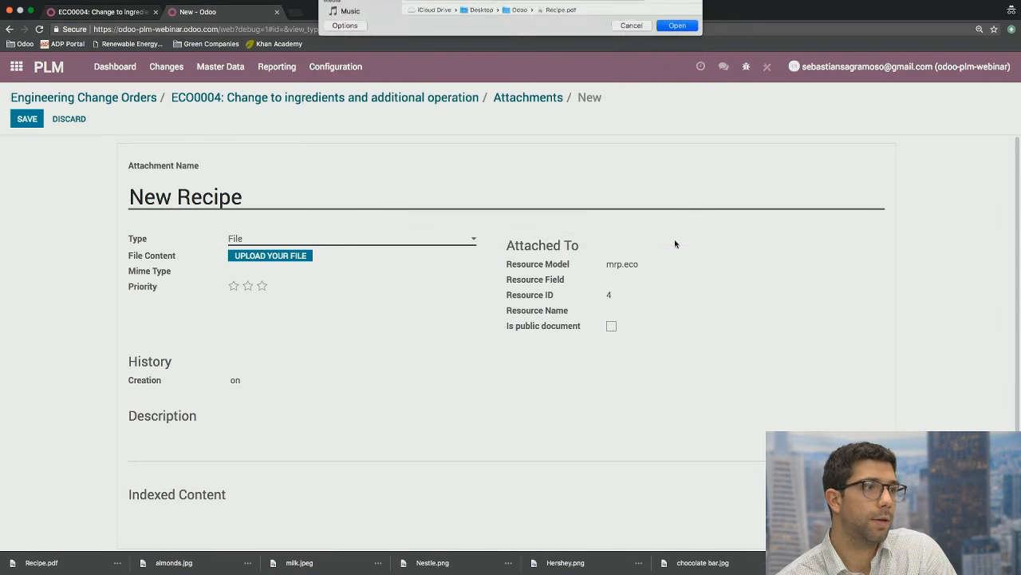
# Step: Give the New Recipe attachment a three-star priority and the description 123456789, and save it
pyautogui.click(263, 288)
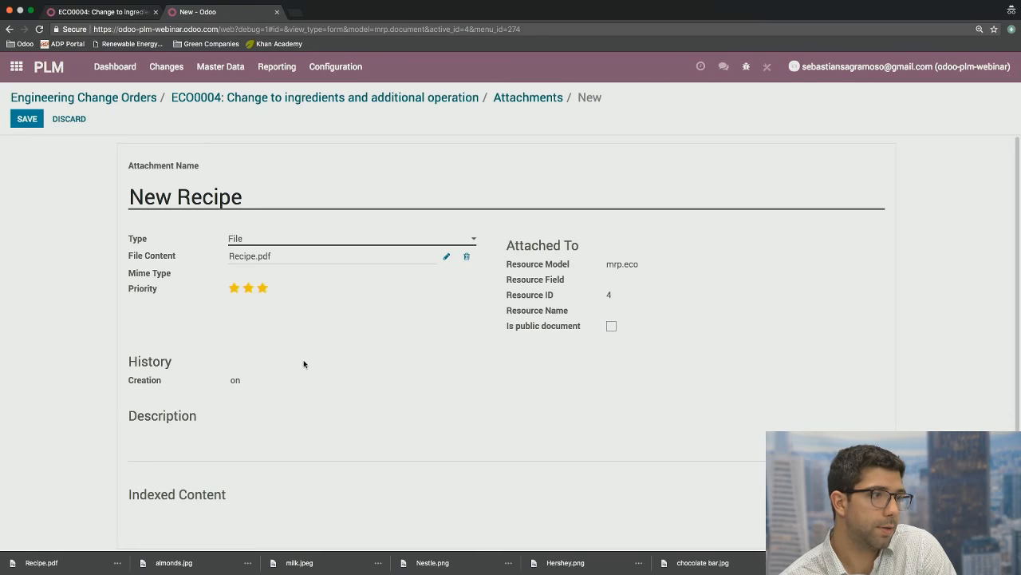
pyautogui.scroll(-1, 303, 364)
pyautogui.write('123456789')
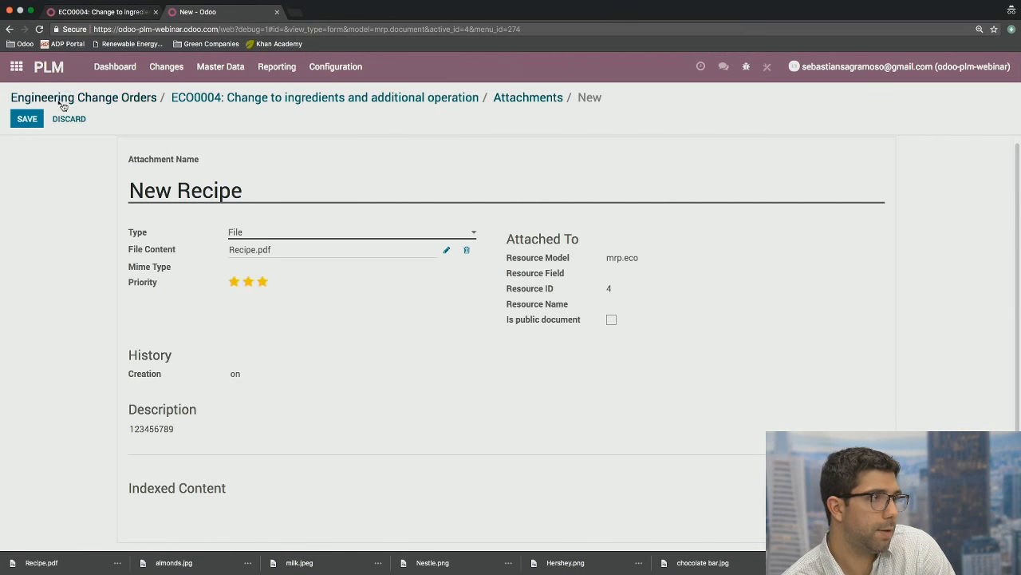
pyautogui.click(27, 118)
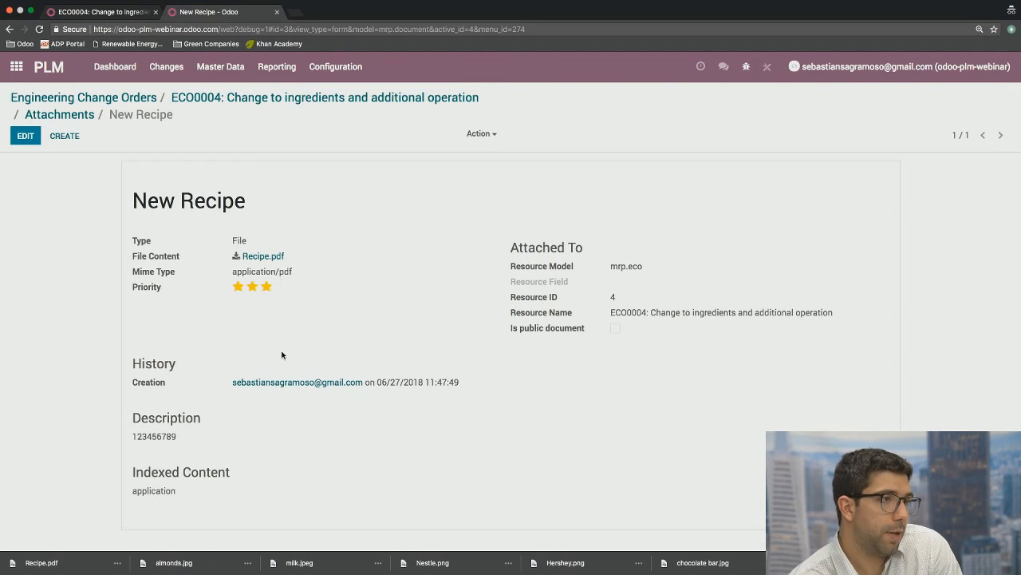
# Step: Check the attachment in ECO0004's attachments overview, return to the change order and view its revised bill of materials
pyautogui.click(79, 116)
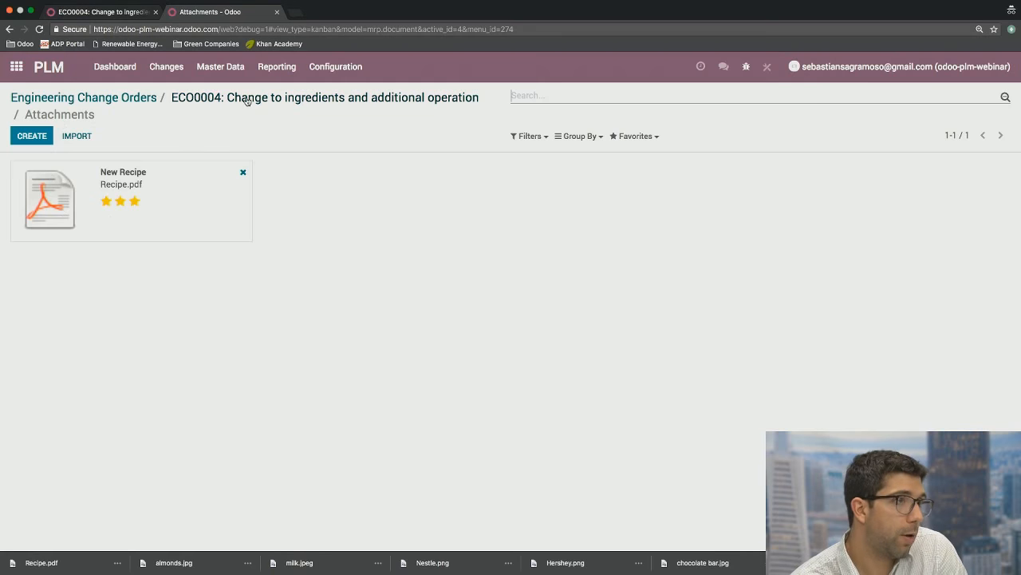
pyautogui.click(189, 98)
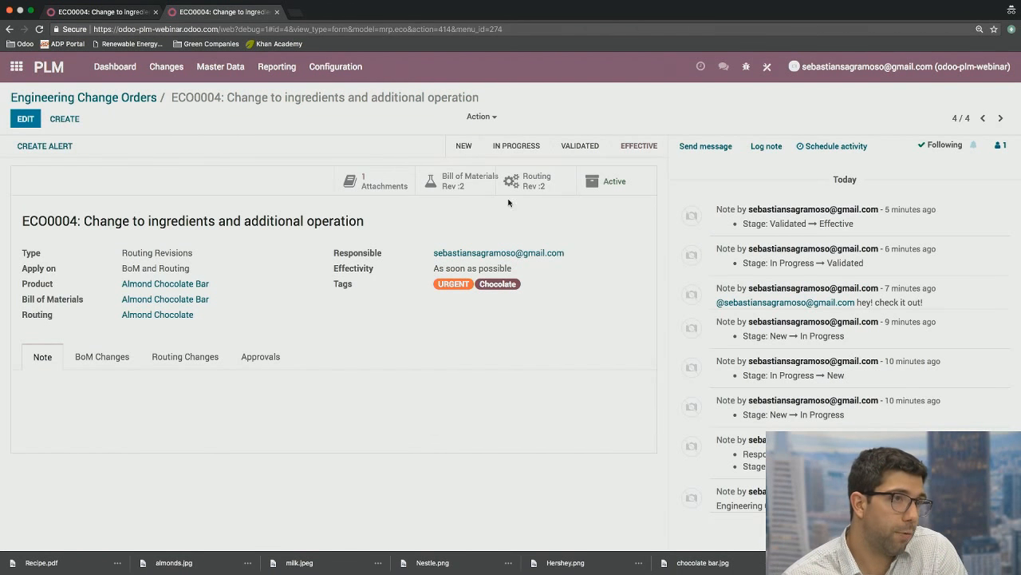
pyautogui.click(461, 180)
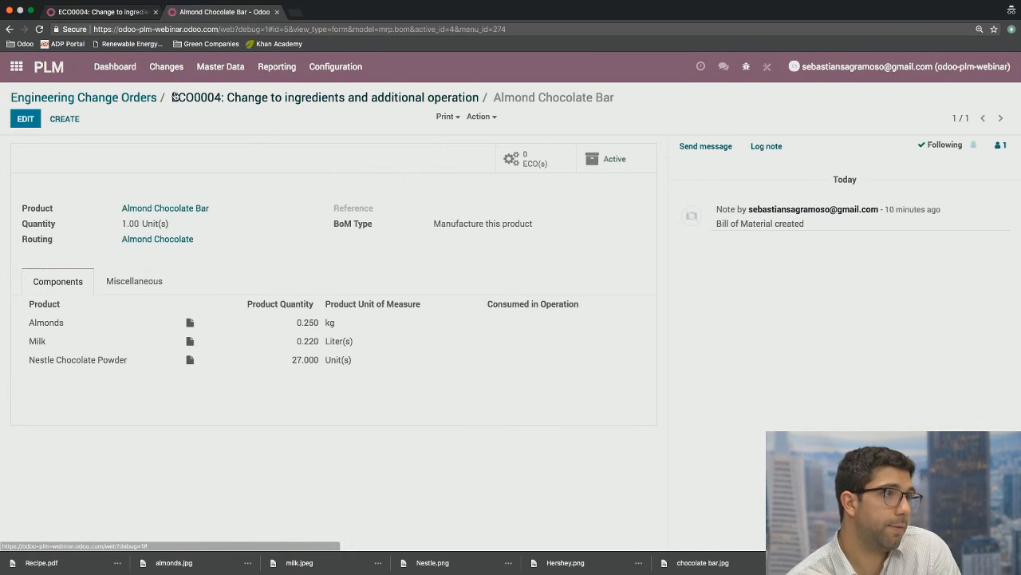
# Step: Open the Almond Chocolate Bar product from the master data to check its version, and list its bills of materials
pyautogui.click(215, 68)
pyautogui.click(220, 94)
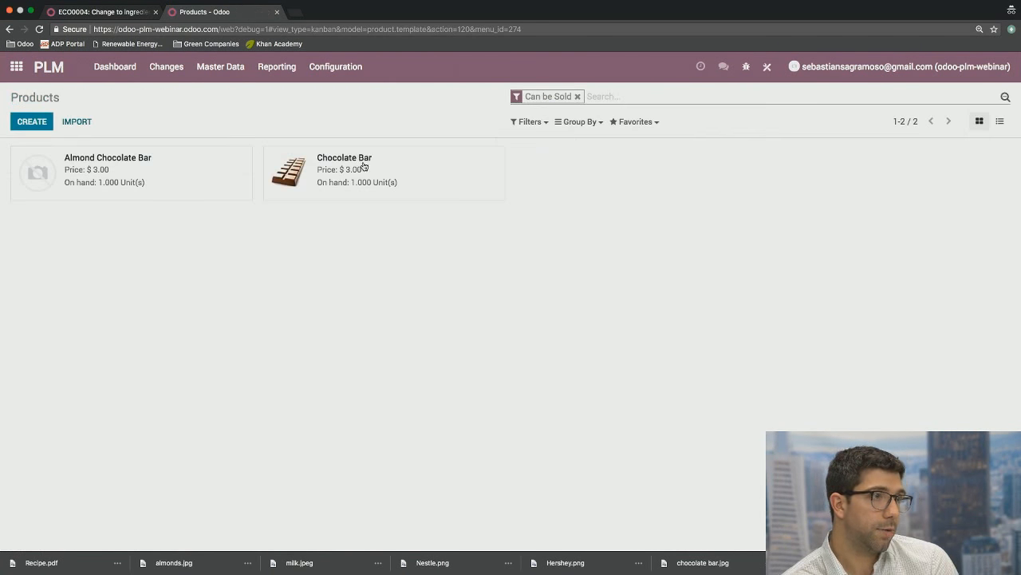
pyautogui.click(113, 175)
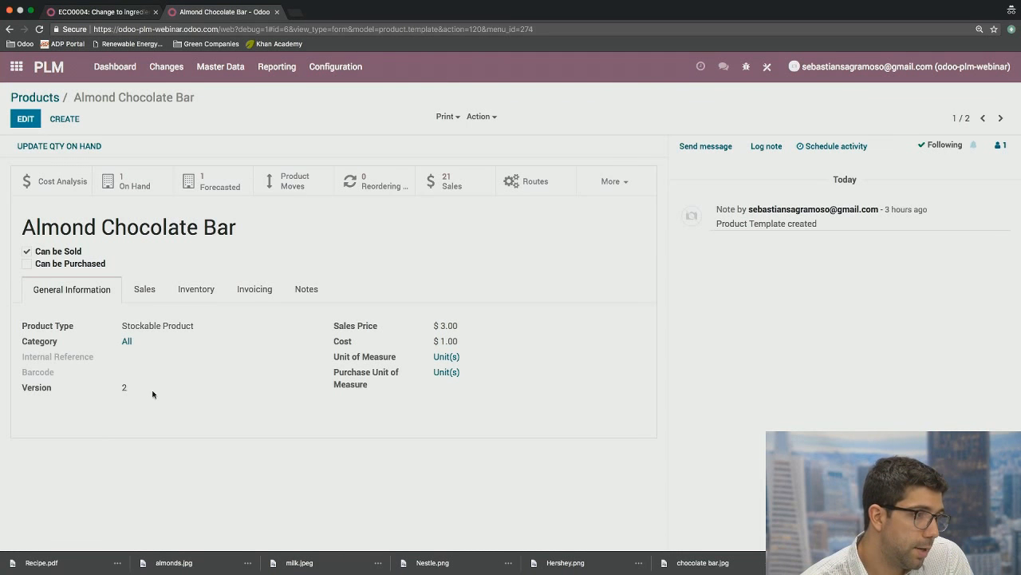
pyautogui.click(613, 182)
pyautogui.click(619, 217)
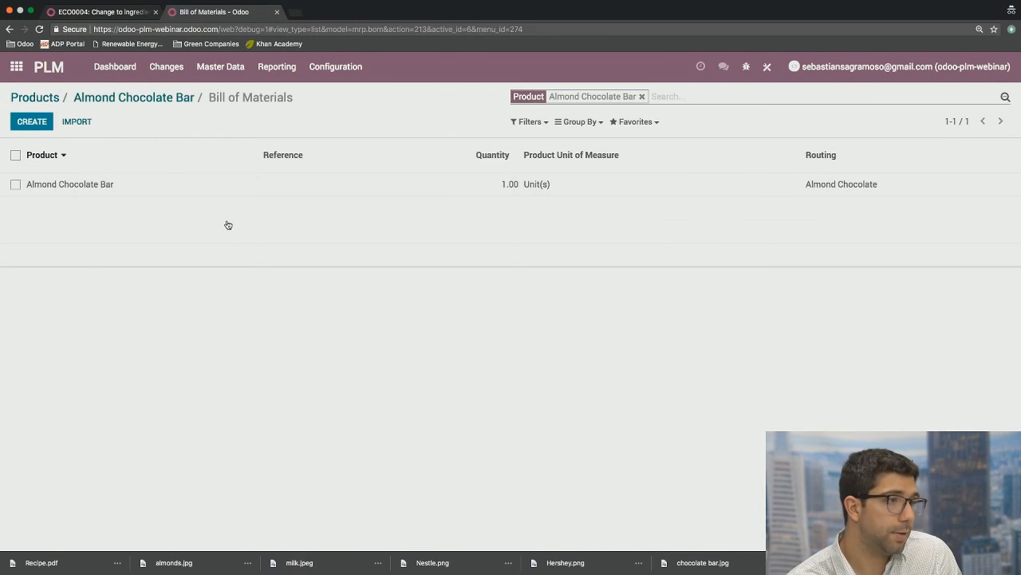
# Step: Review the Almond Chocolate Bar bill of materials' components, miscellaneous details and linked Almond Chocolate routing, and return to the product overview
pyautogui.click(167, 182)
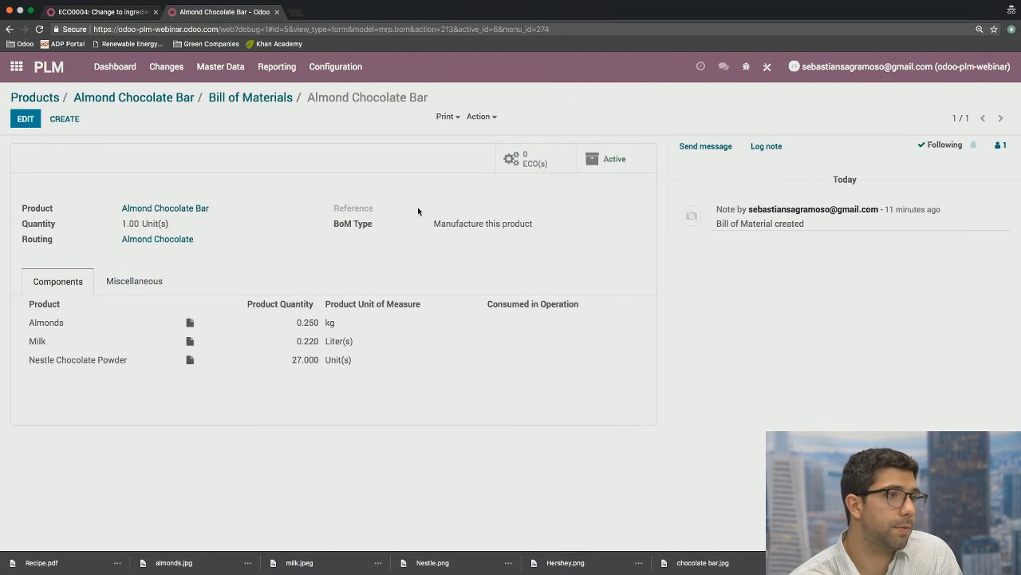
pyautogui.click(144, 283)
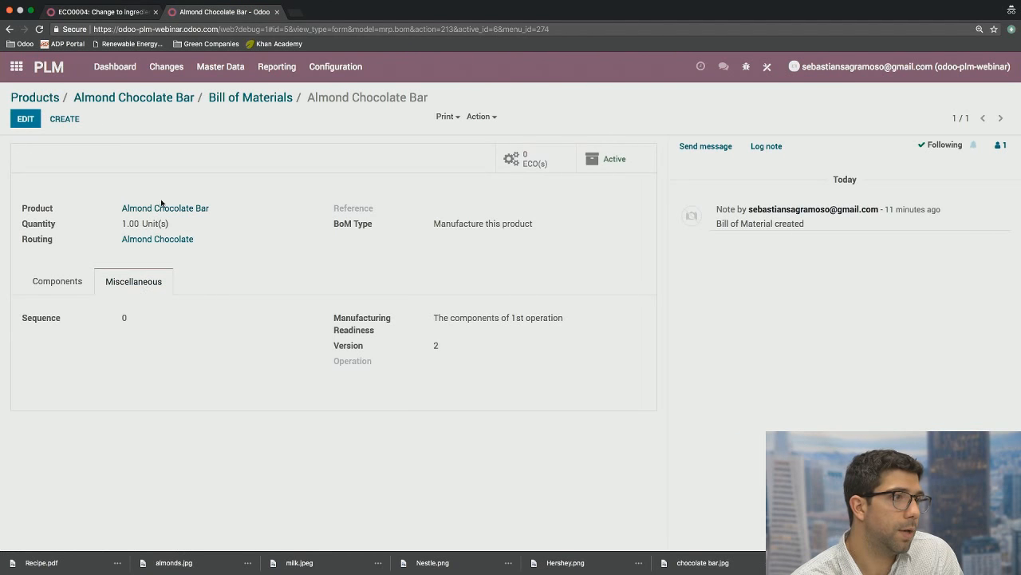
pyautogui.click(147, 240)
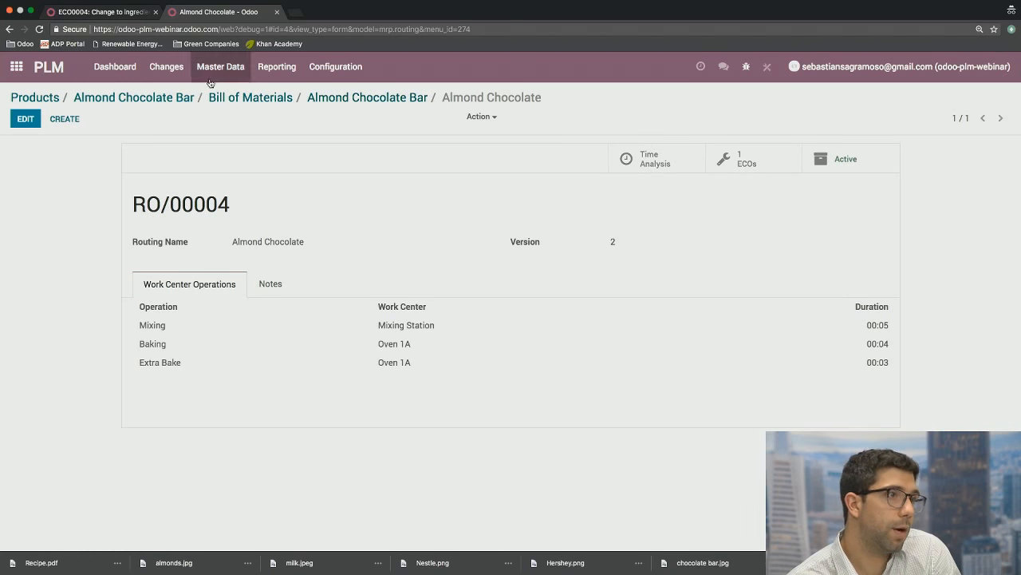
pyautogui.click(47, 97)
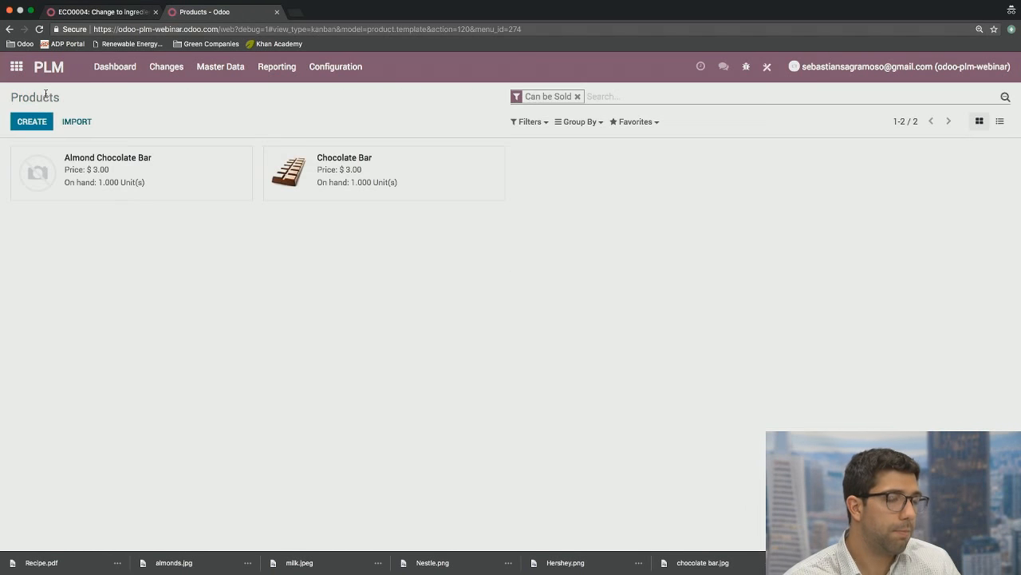